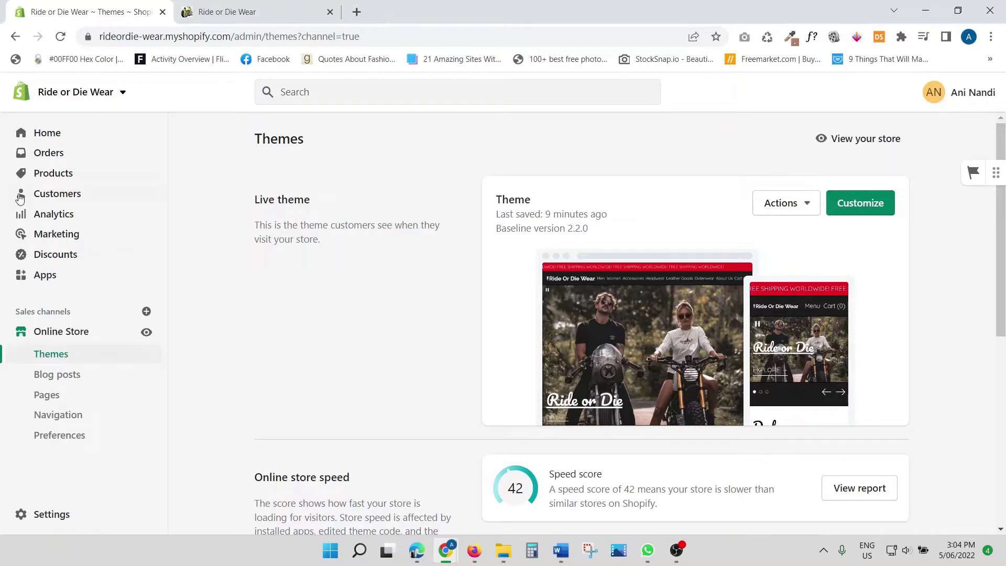
Step: Open the store's discounts and compare the Discount codes and Automatic discounts sections
{"action": "left_click", "coordinate": [59, 257]}
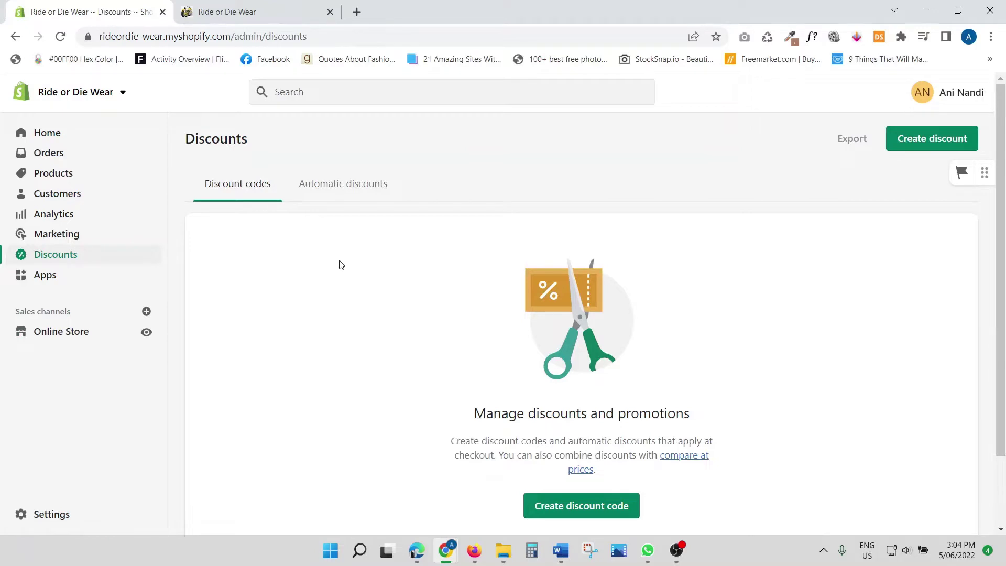
{"action": "left_click", "coordinate": [356, 198]}
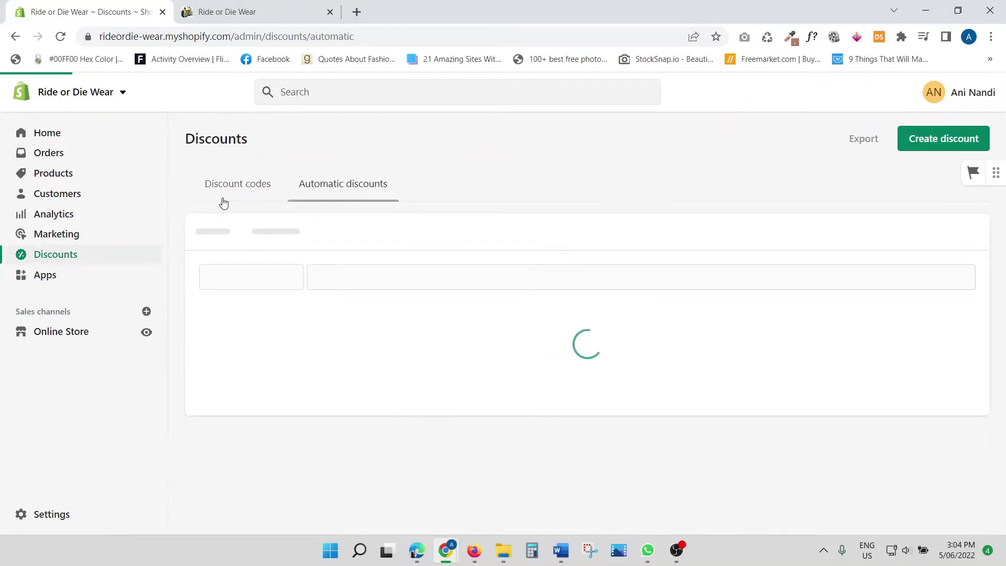
{"action": "left_click", "coordinate": [229, 198]}
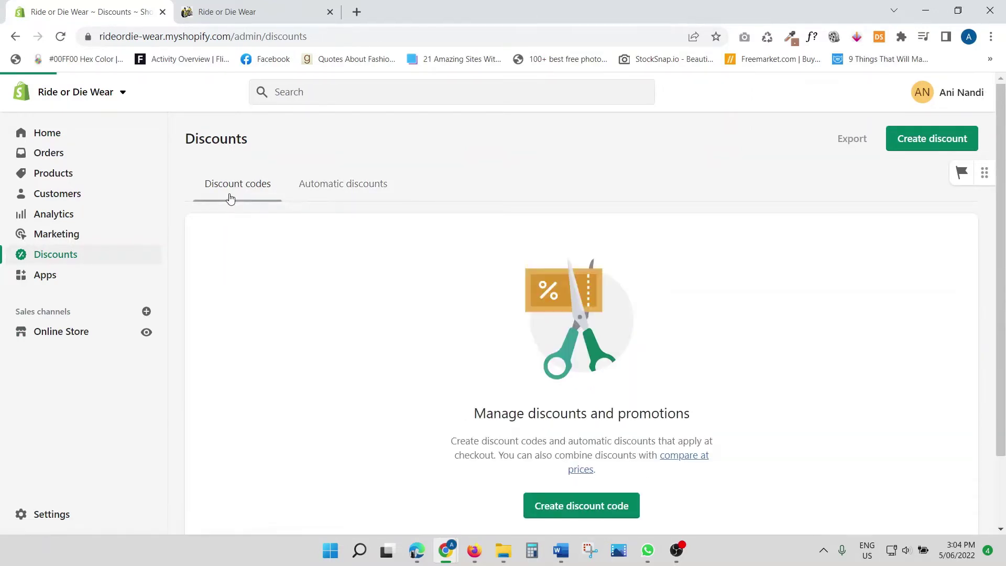
{"action": "left_click", "coordinate": [351, 198]}
{"action": "left_click", "coordinate": [263, 186]}
{"action": "left_click", "coordinate": [349, 190]}
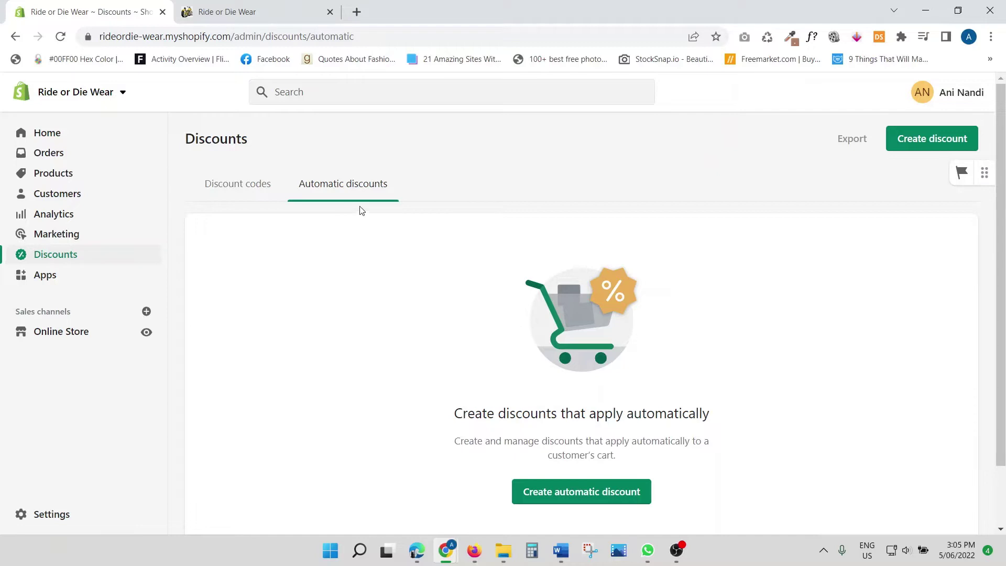
{"action": "left_click", "coordinate": [234, 197]}
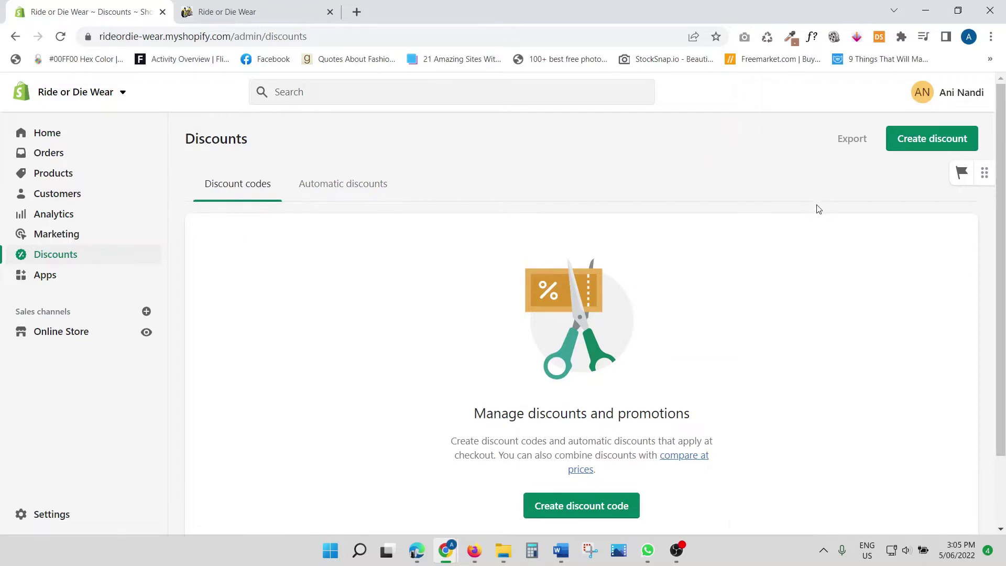
Step: Create a new discount code named HOLIDAY
{"action": "left_click", "coordinate": [596, 512]}
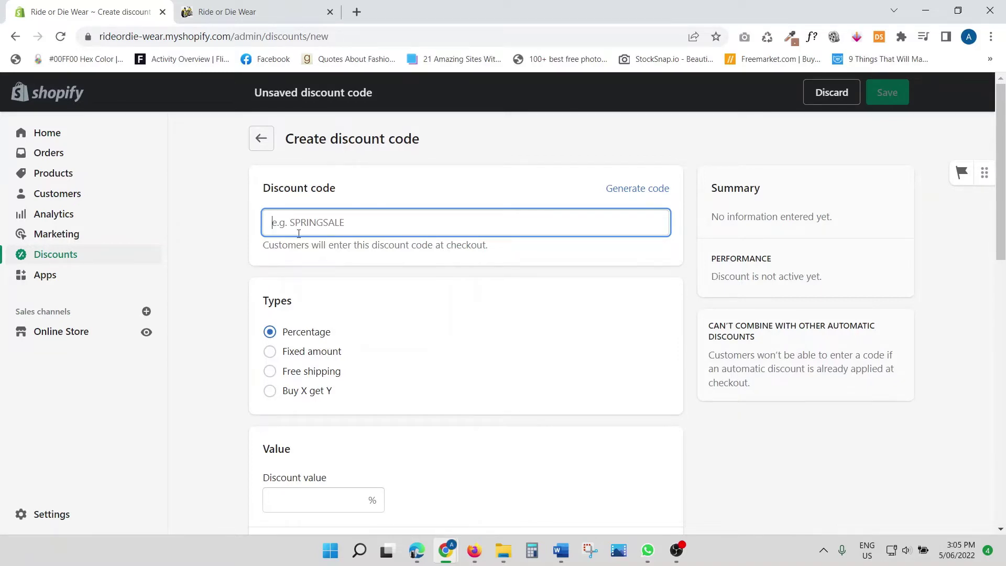
{"action": "type", "text": "HOLIDAY"}
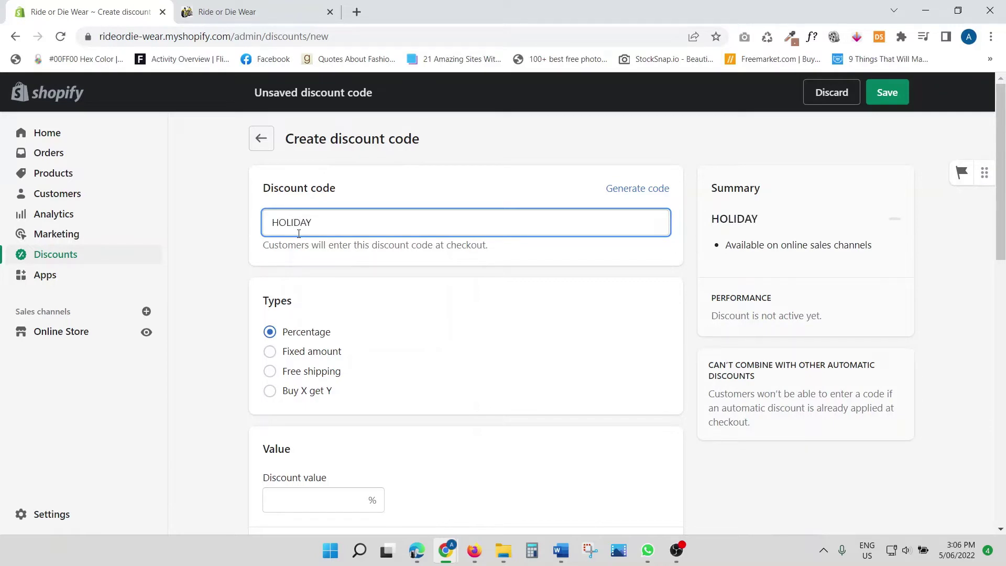
Step: Try the Fixed amount, Free shipping for selected countries, and Buy X get Y types for the discount code
{"action": "scroll", "coordinate": [308, 267], "scroll_direction": "down", "scroll_amount": 1}
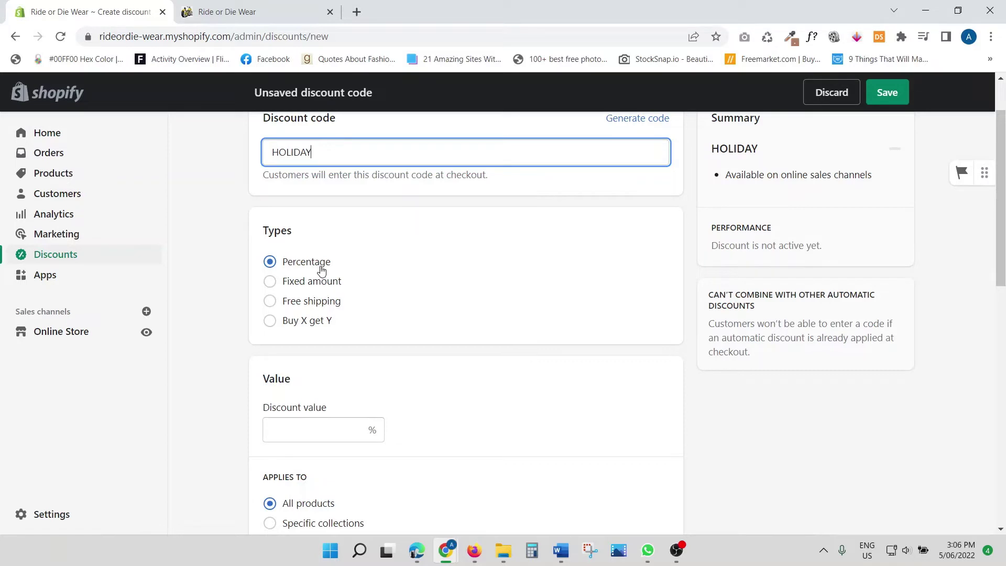
{"action": "left_click", "coordinate": [270, 281]}
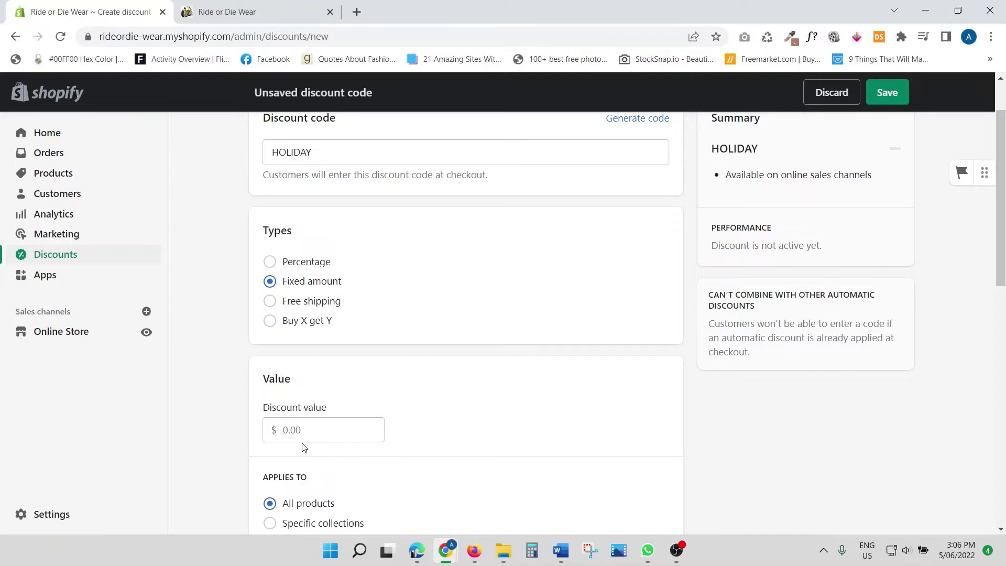
{"action": "left_click", "coordinate": [271, 302]}
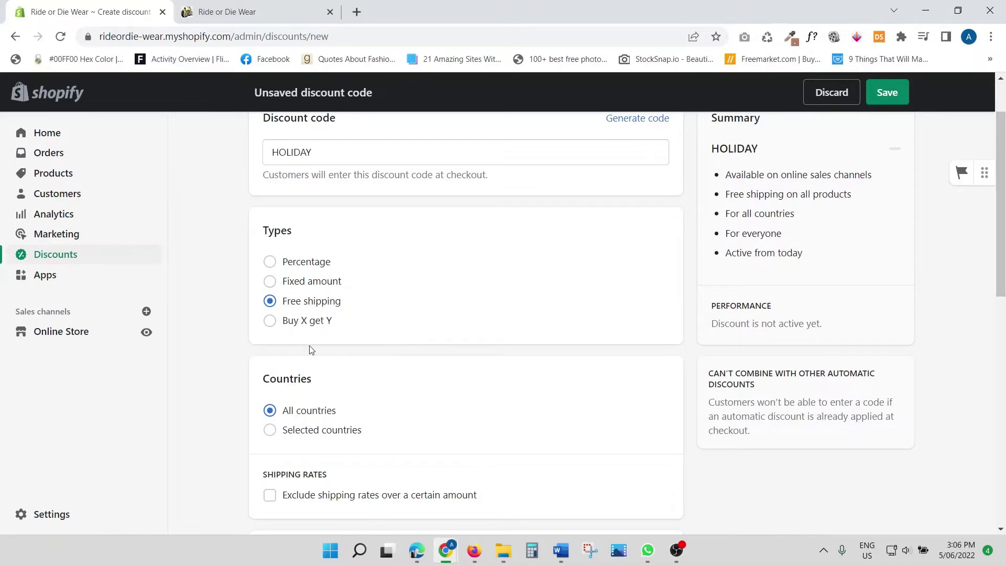
{"action": "scroll", "coordinate": [309, 346], "scroll_direction": "down", "scroll_amount": 1}
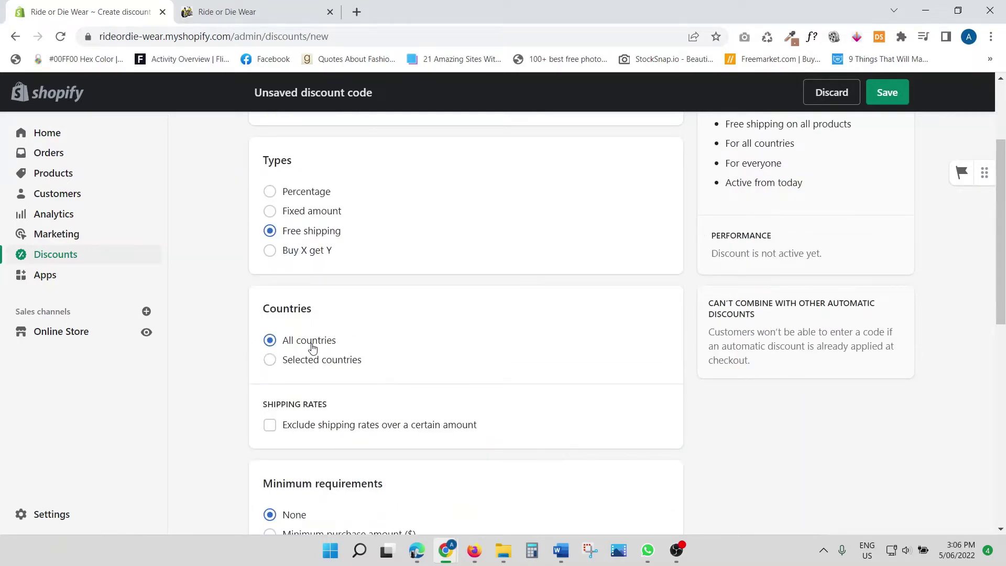
{"action": "left_click", "coordinate": [270, 360]}
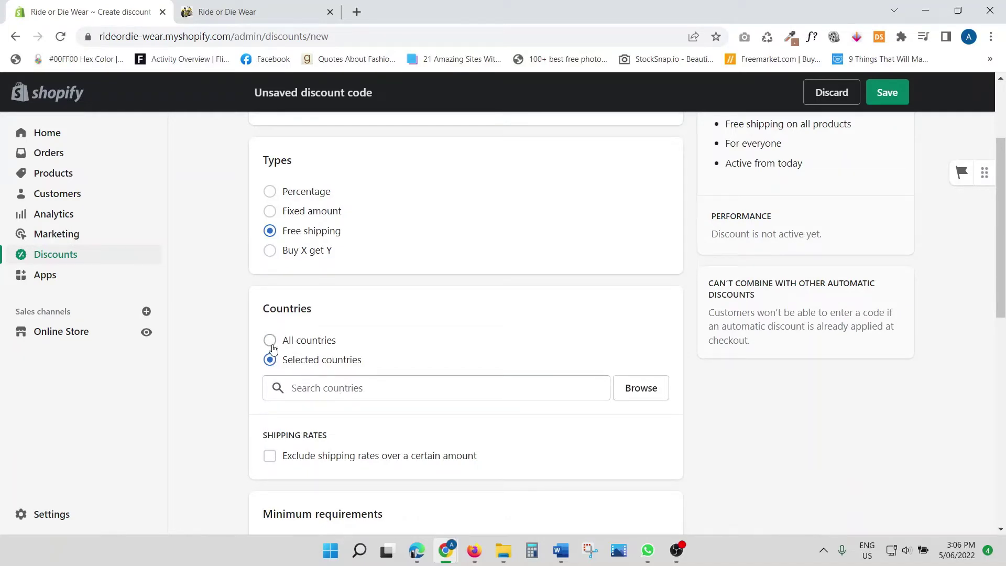
{"action": "left_click", "coordinate": [271, 252]}
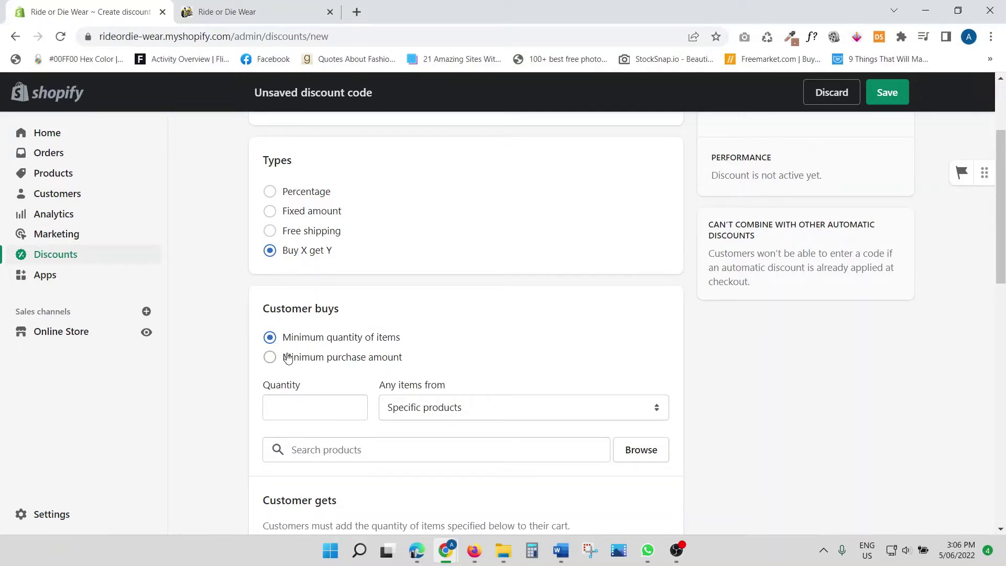
Step: Set the discount type to Percentage with a discount value of 20%
{"action": "left_click", "coordinate": [270, 192]}
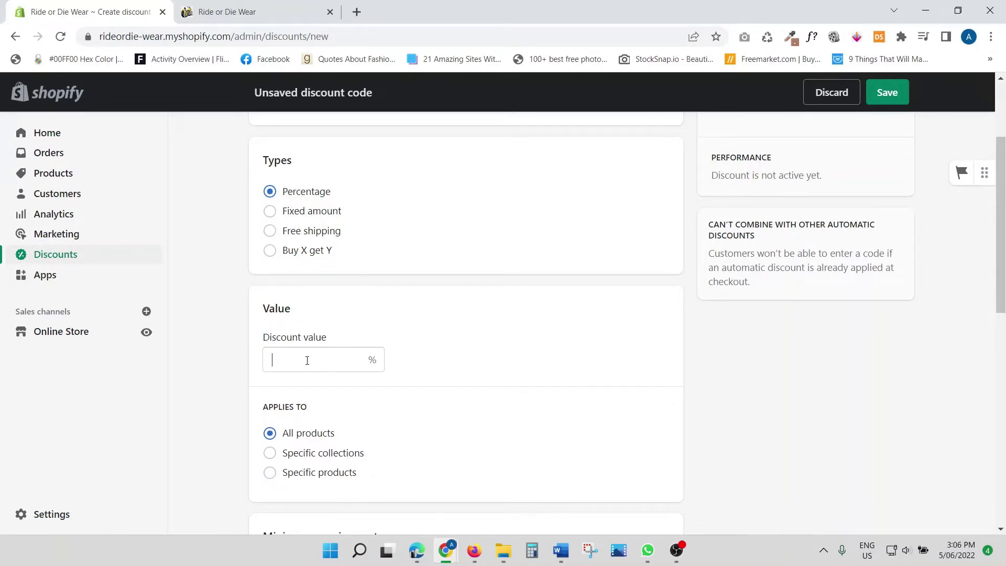
{"action": "type", "text": "20"}
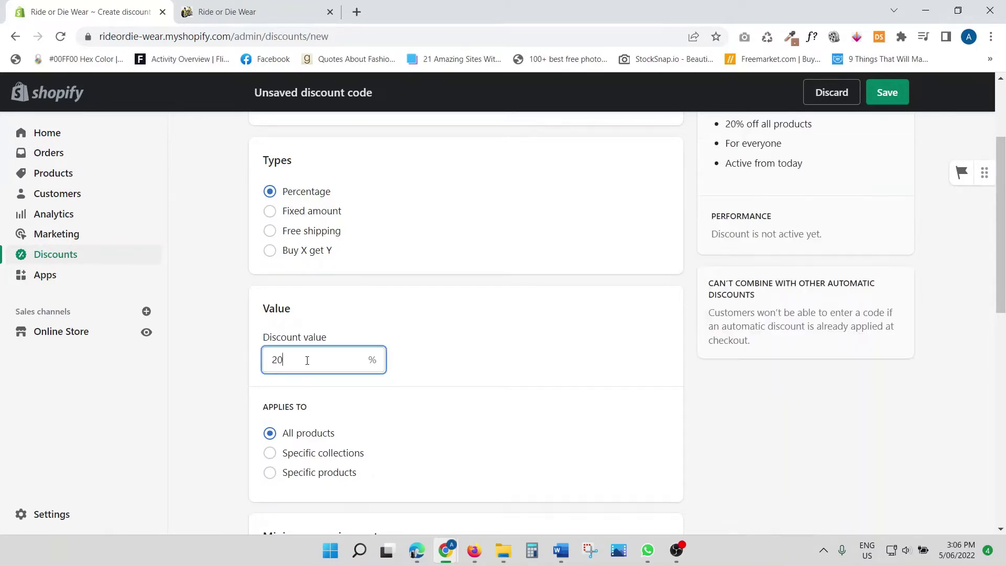
{"action": "left_click", "coordinate": [721, 460]}
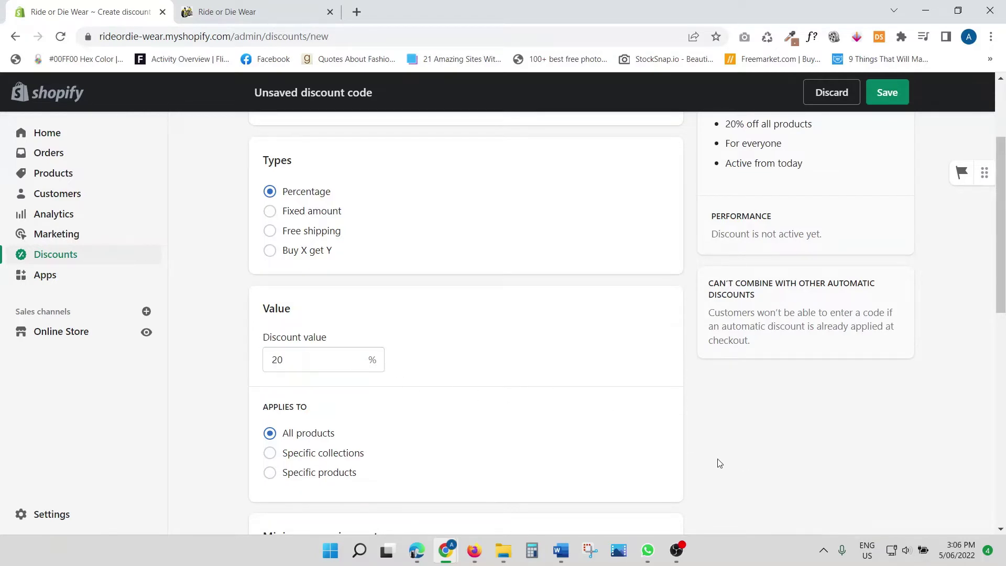
Step: Try applying the discount to specific collections, choosing Accessories, Headwear and Leather Goods, and cancel the selection
{"action": "scroll", "coordinate": [378, 382], "scroll_direction": "down", "scroll_amount": 2}
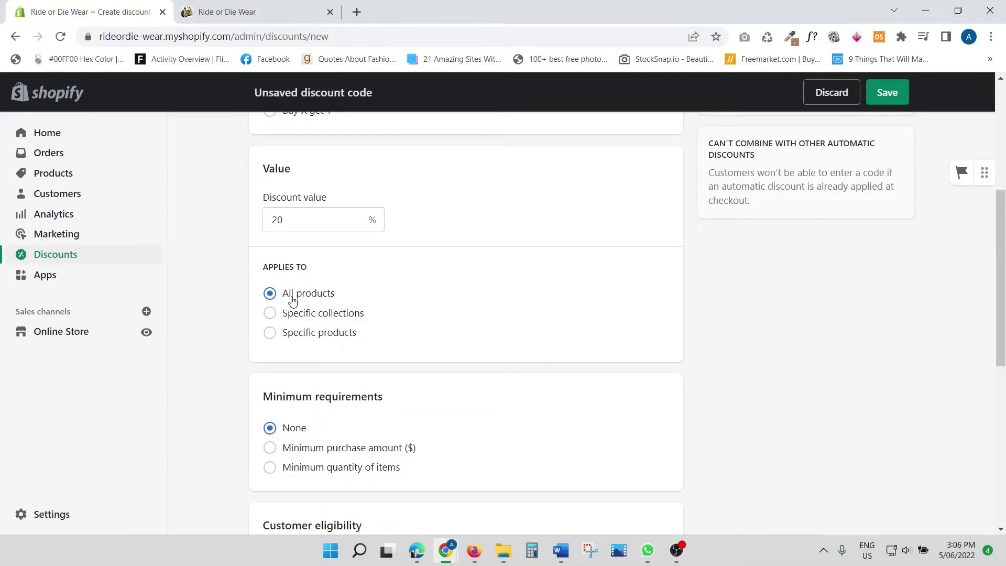
{"action": "left_click", "coordinate": [270, 314]}
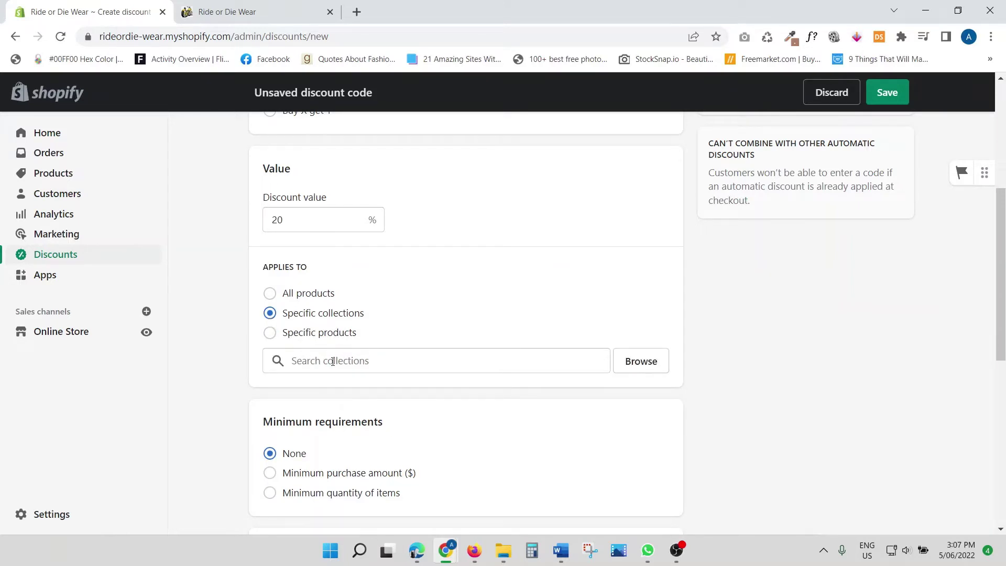
{"action": "left_click", "coordinate": [644, 370]}
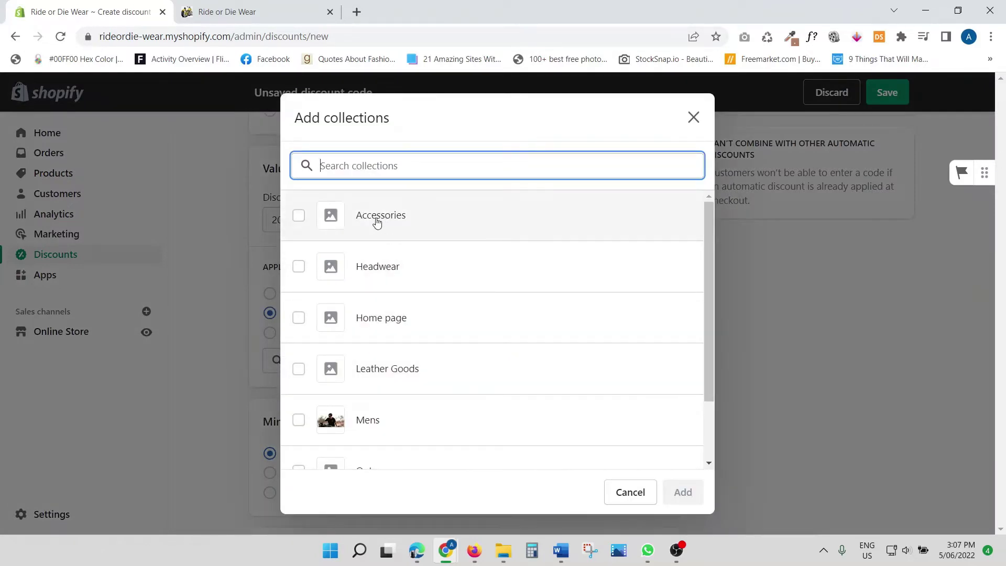
{"action": "left_click", "coordinate": [299, 217]}
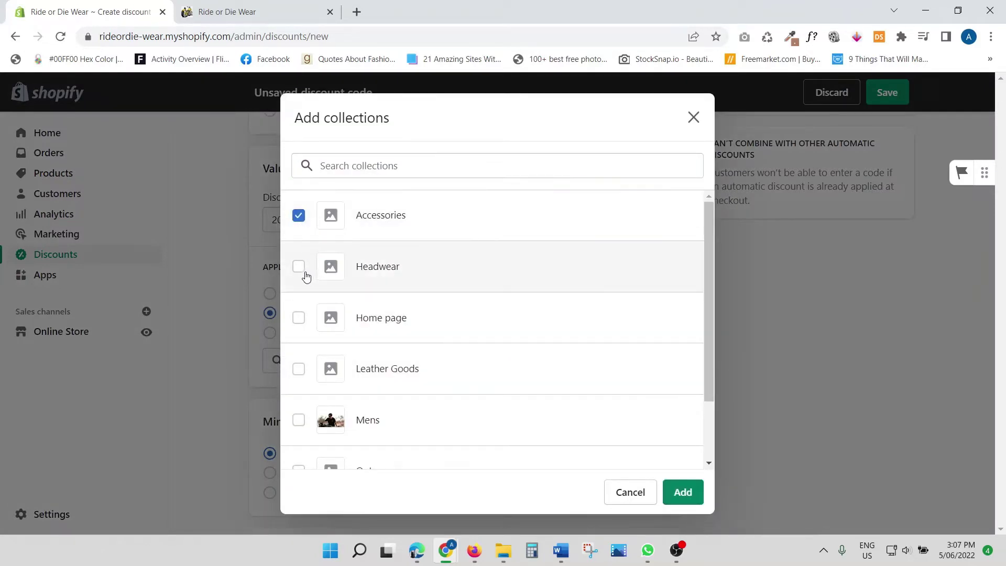
{"action": "left_click", "coordinate": [303, 272]}
{"action": "left_click", "coordinate": [301, 373]}
{"action": "left_click", "coordinate": [610, 492]}
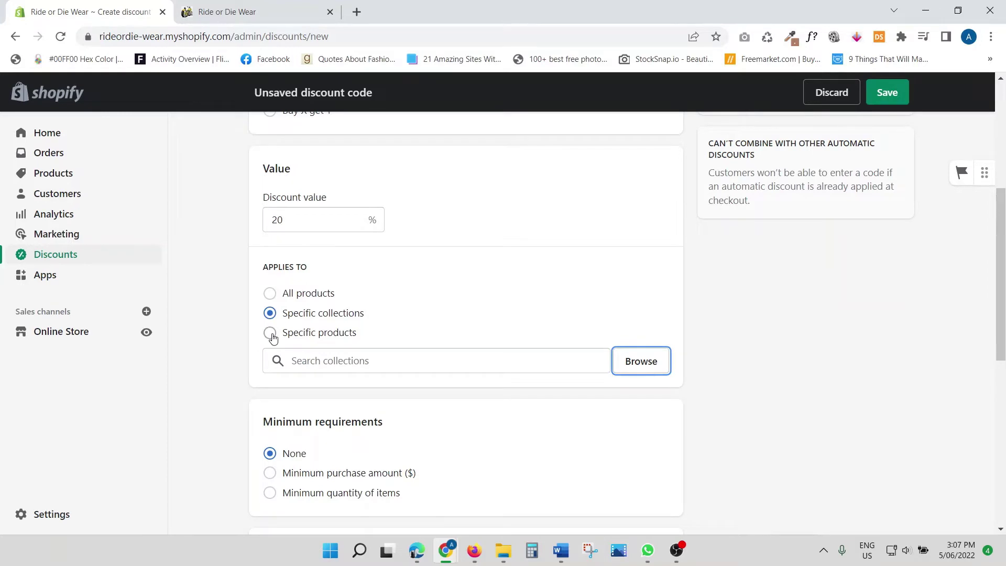
Step: Try limiting the discount to variant 14 of the vintage LED neon sign, cancel it, and apply the discount to all products
{"action": "left_click", "coordinate": [270, 334]}
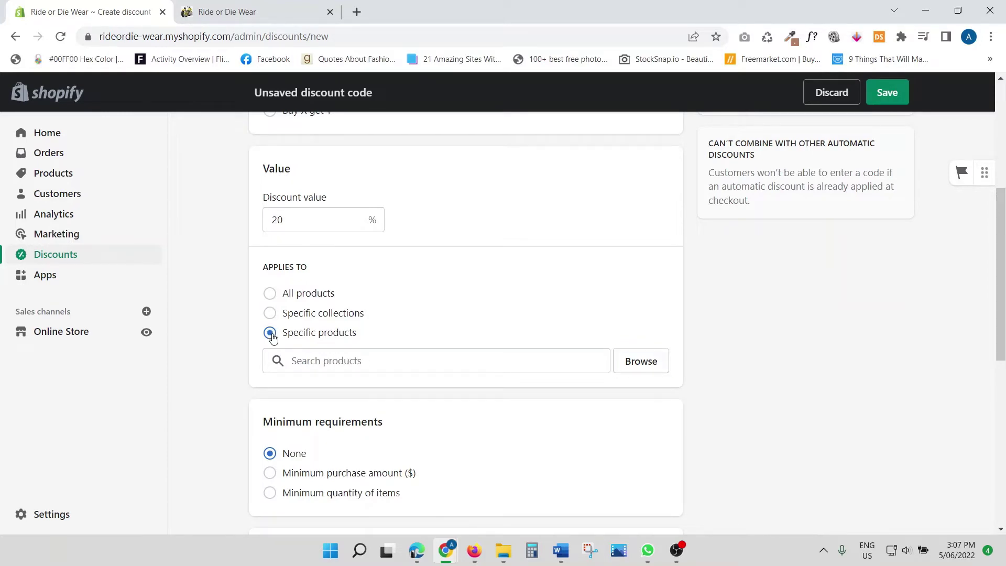
{"action": "left_click", "coordinate": [645, 362]}
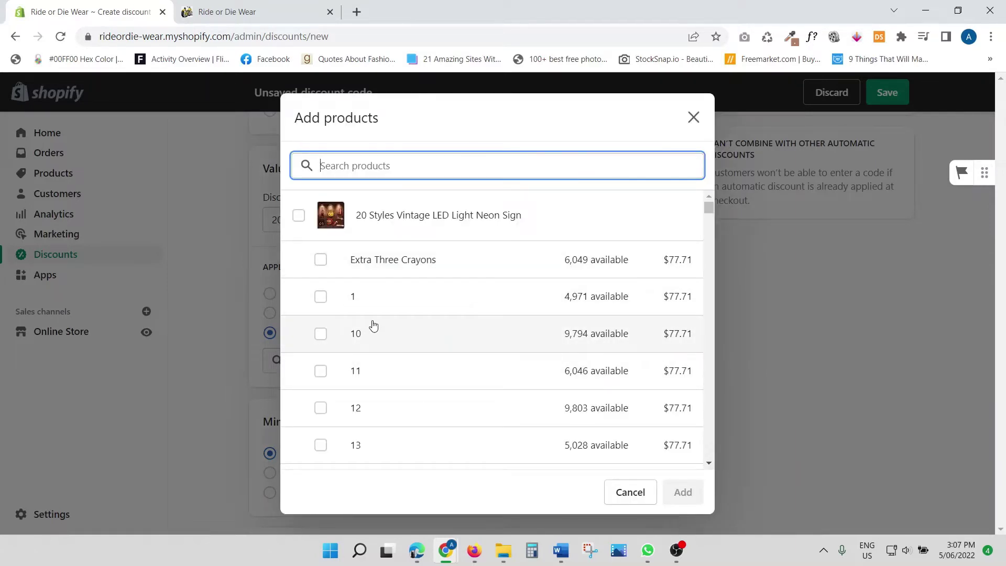
{"action": "scroll", "coordinate": [317, 397], "scroll_direction": "down", "scroll_amount": 1}
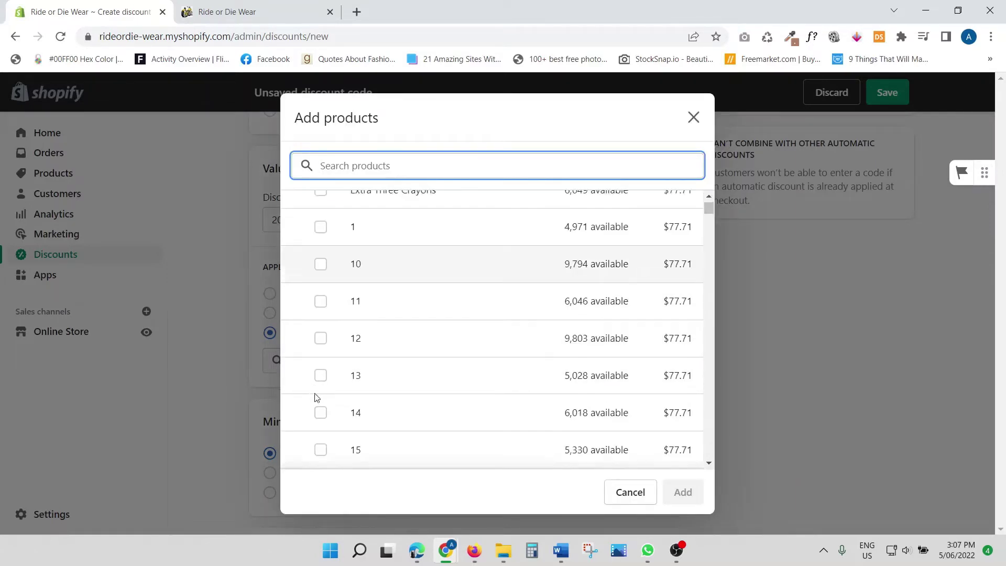
{"action": "left_click", "coordinate": [322, 419]}
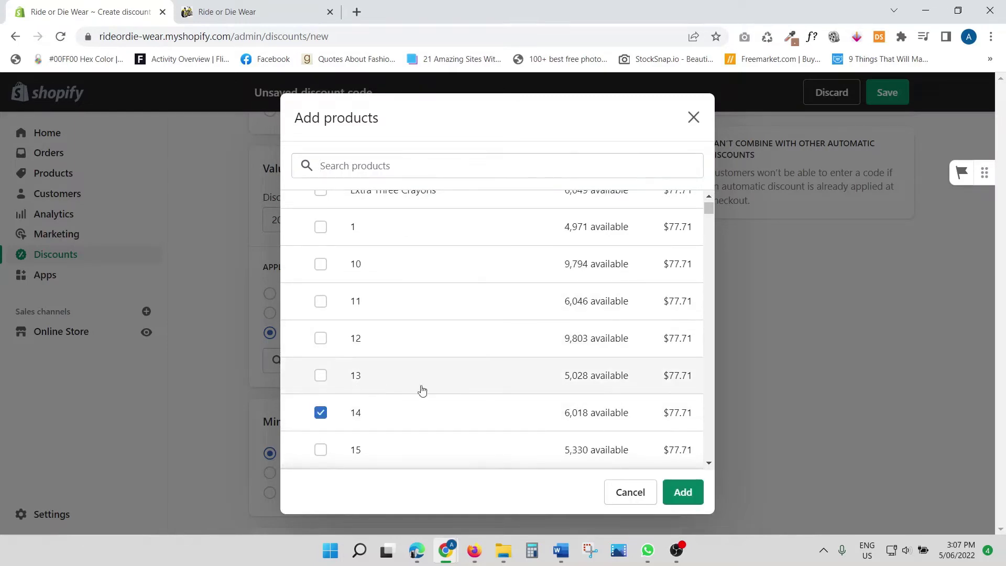
{"action": "left_click", "coordinate": [635, 497]}
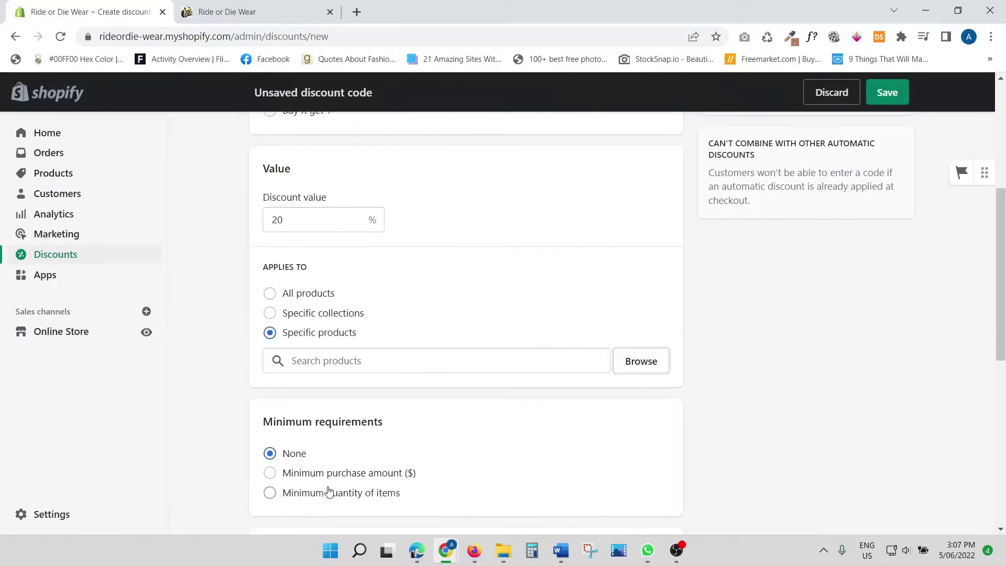
{"action": "left_click", "coordinate": [270, 294]}
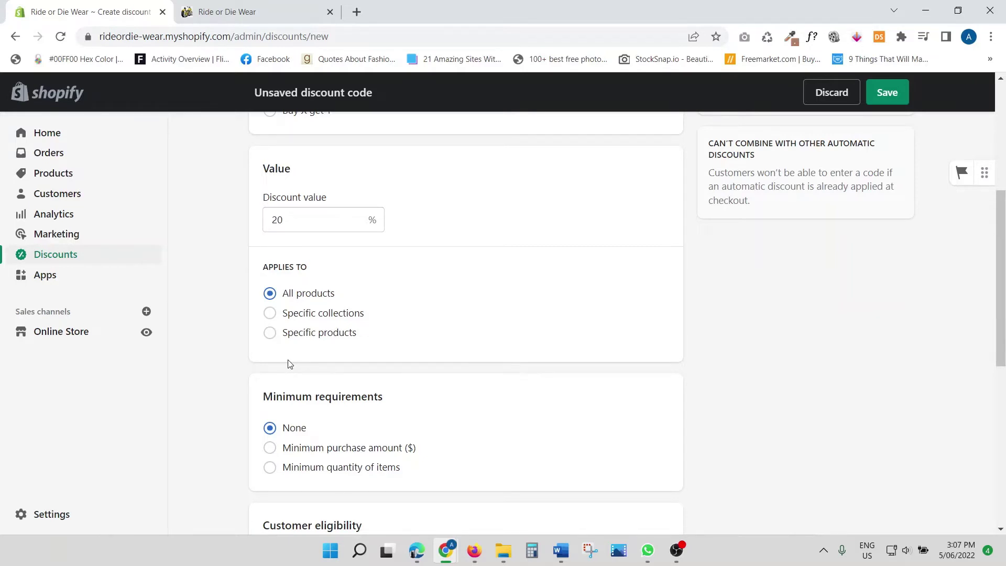
Step: Require a minimum purchase amount of $20 and review the discount value against it
{"action": "scroll", "coordinate": [383, 356], "scroll_direction": "down", "scroll_amount": 1}
{"action": "scroll", "coordinate": [383, 356], "scroll_direction": "down", "scroll_amount": 1}
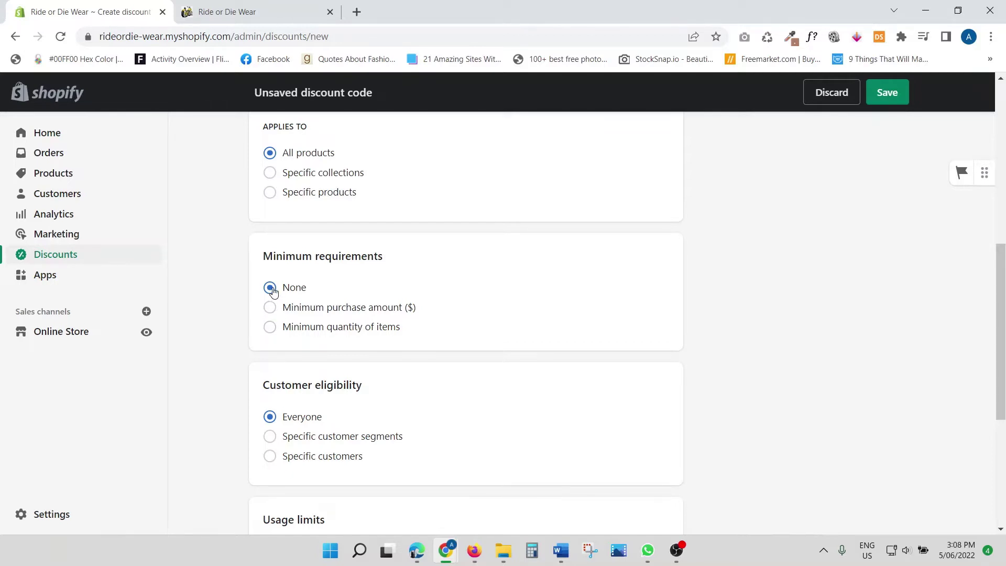
{"action": "left_click", "coordinate": [270, 308]}
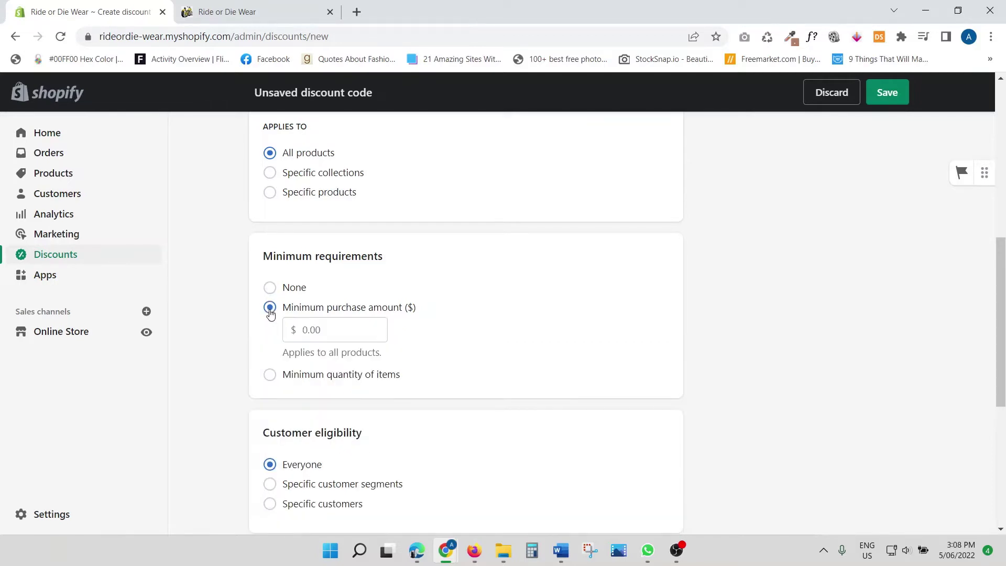
{"action": "left_click", "coordinate": [323, 327]}
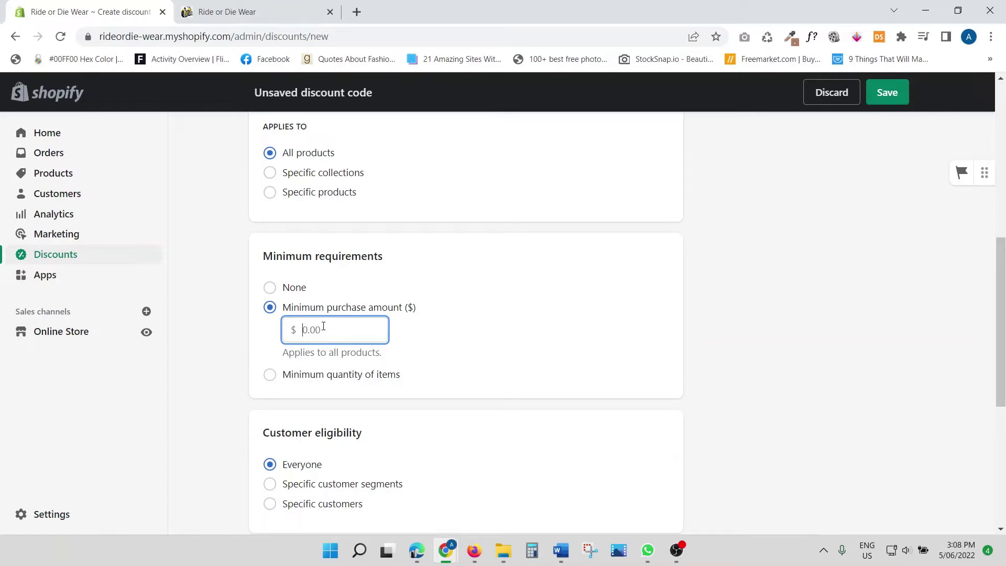
{"action": "type", "text": "20"}
{"action": "scroll", "coordinate": [323, 326], "scroll_direction": "up", "scroll_amount": 5}
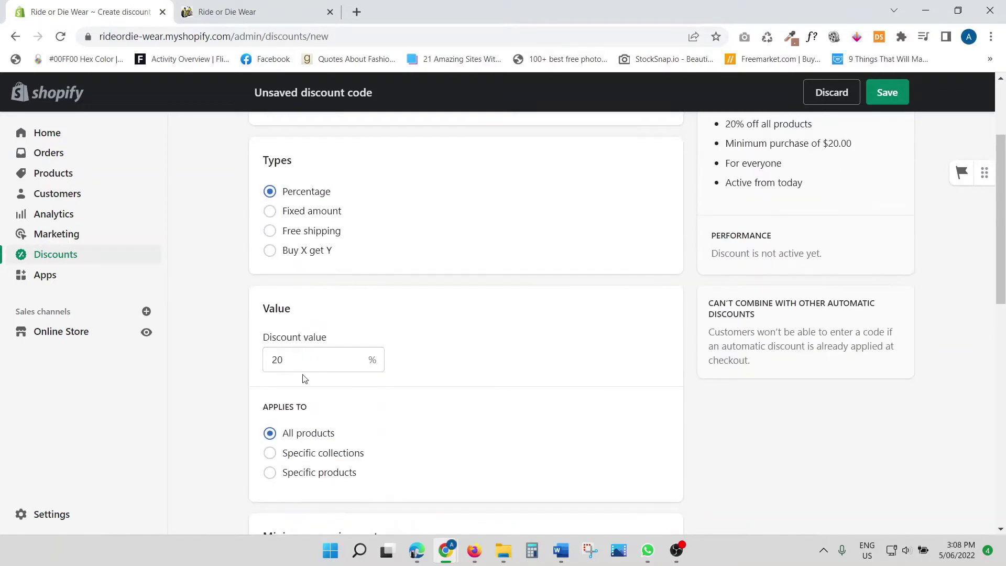
{"action": "left_click", "coordinate": [264, 362]}
{"action": "double_click", "coordinate": [264, 361]}
Step: Try requiring a minimum quantity of items, check the discount value, and set the minimum requirements to None
{"action": "scroll", "coordinate": [445, 409], "scroll_direction": "down", "scroll_amount": 5}
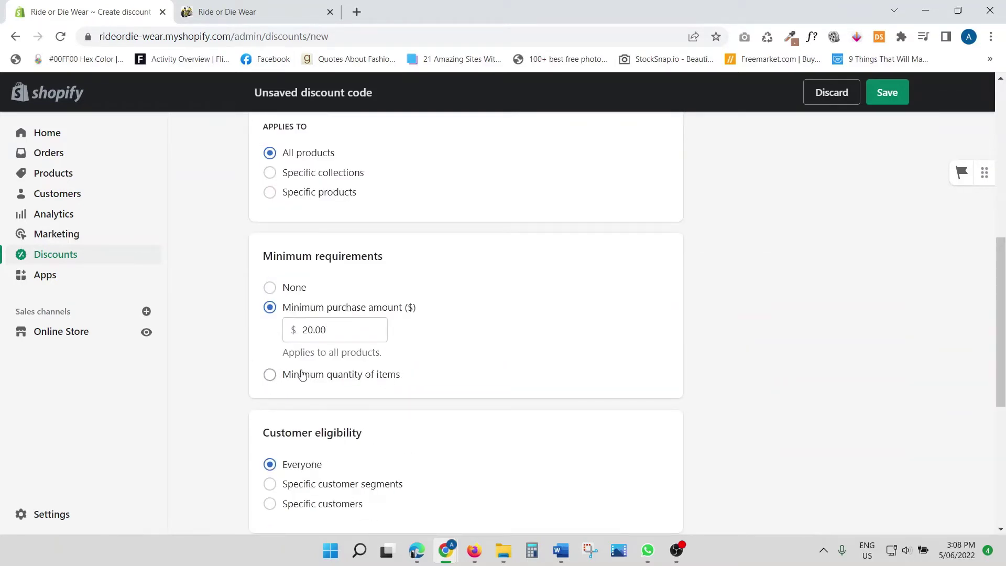
{"action": "left_click", "coordinate": [271, 376]}
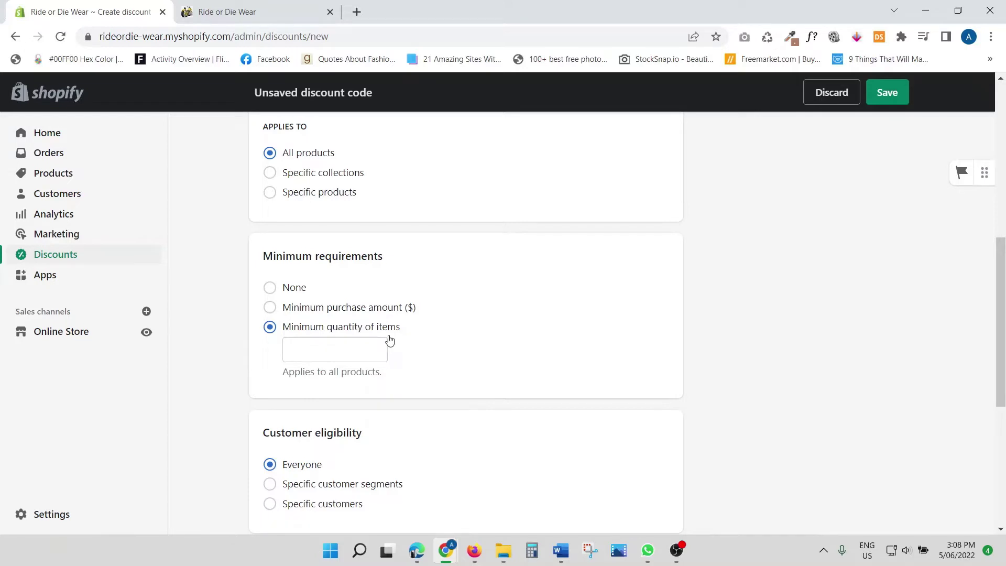
{"action": "scroll", "coordinate": [314, 353], "scroll_direction": "up", "scroll_amount": 6}
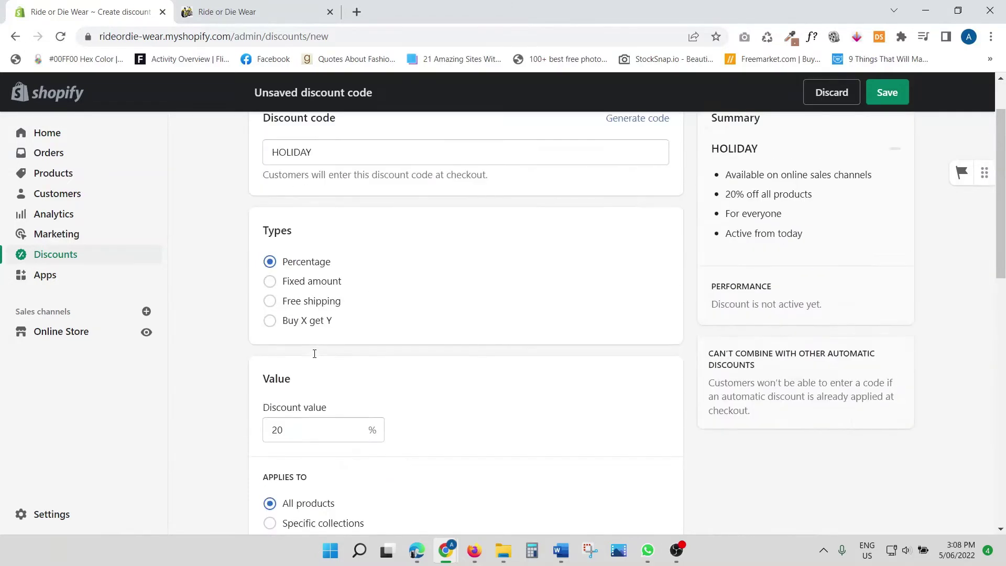
{"action": "scroll", "coordinate": [313, 367], "scroll_direction": "down", "scroll_amount": 1}
{"action": "double_click", "coordinate": [282, 367]}
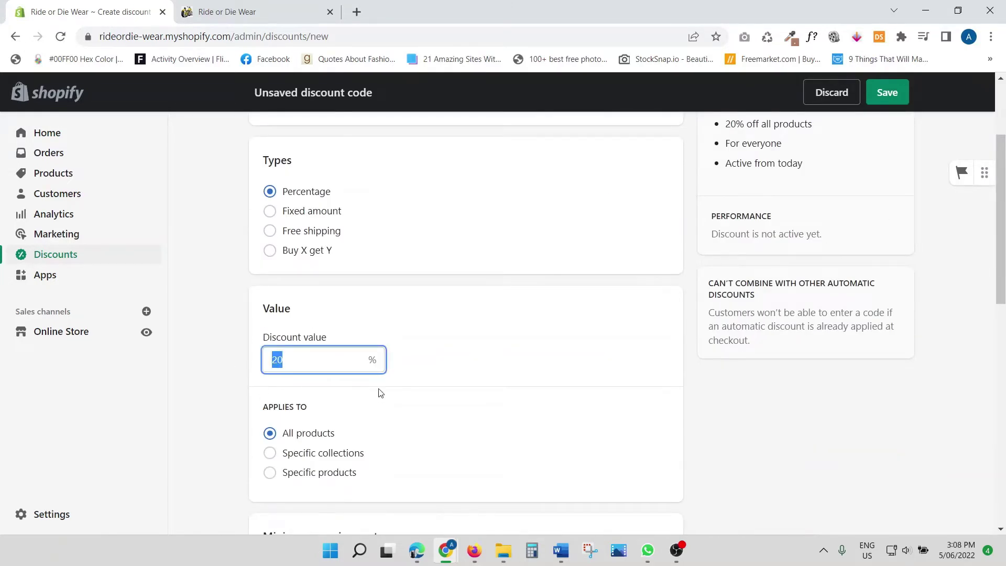
{"action": "scroll", "coordinate": [387, 392], "scroll_direction": "down", "scroll_amount": 4}
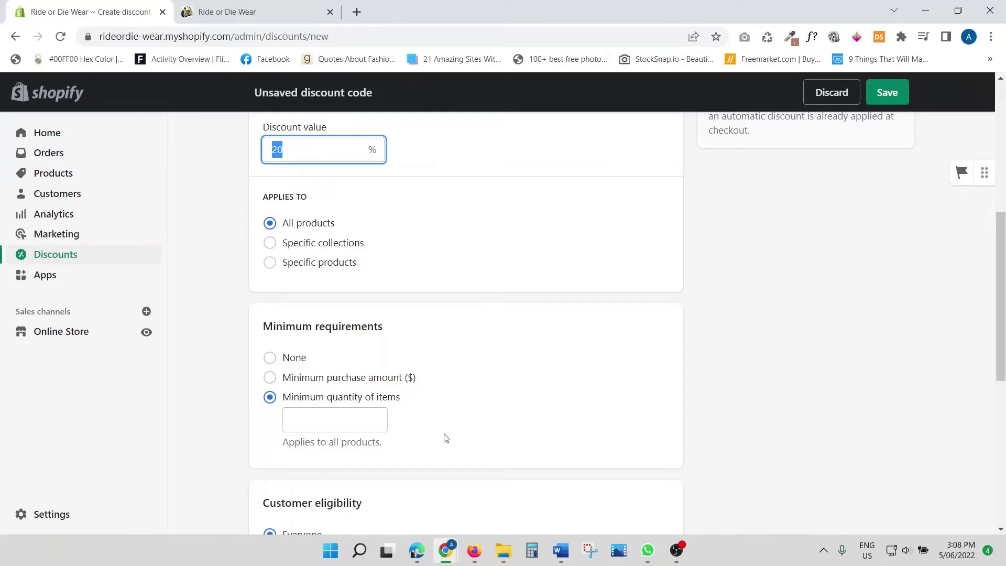
{"action": "left_click", "coordinate": [270, 358]}
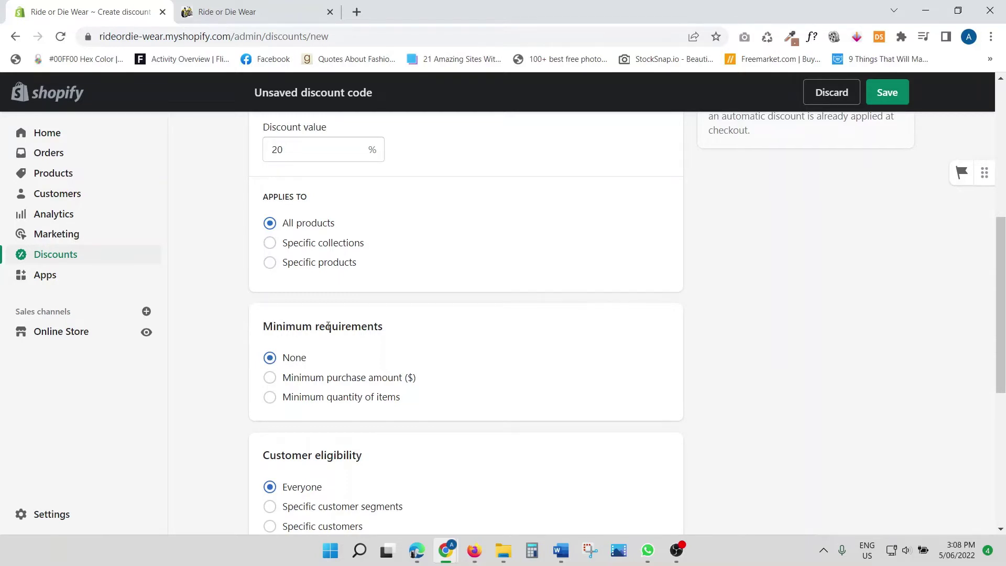
Step: Try limiting customer eligibility to specific customer segments, browse the available segments, and close the list without choosing any
{"action": "scroll", "coordinate": [329, 327], "scroll_direction": "up", "scroll_amount": 7}
{"action": "left_click_drag", "start_coordinate": [313, 223], "coordinate": [255, 225]}
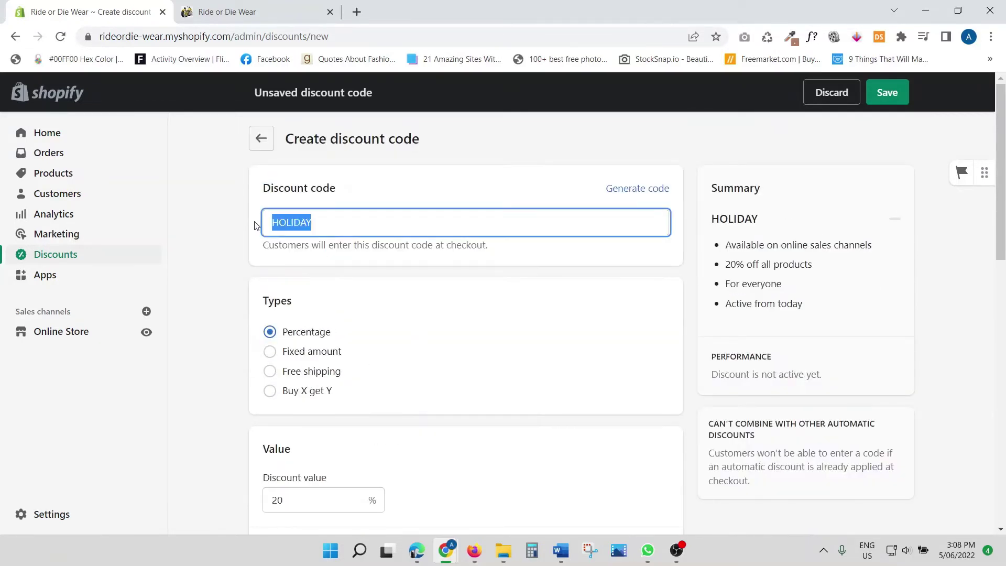
{"action": "scroll", "coordinate": [223, 388], "scroll_direction": "down", "scroll_amount": 6}
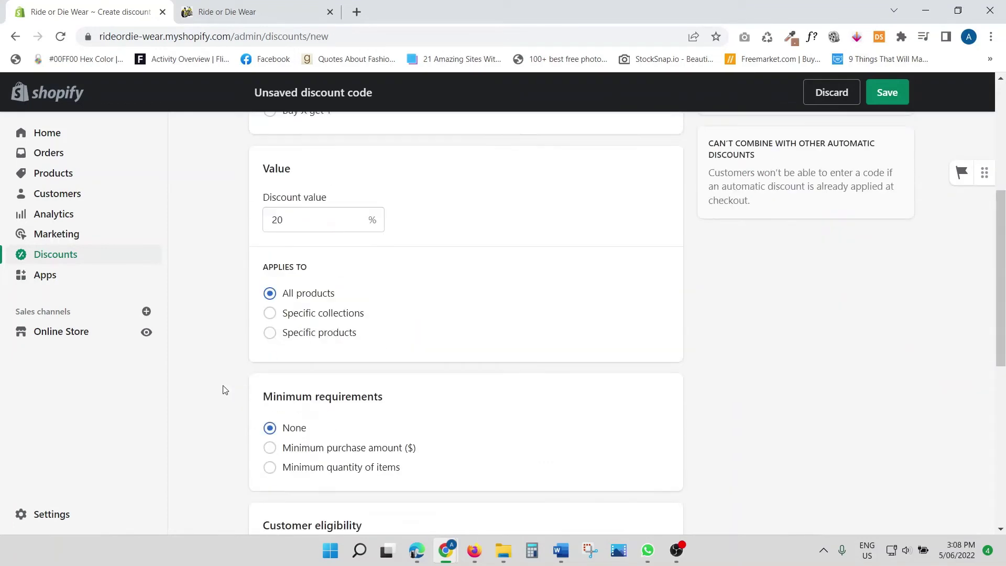
{"action": "scroll", "coordinate": [224, 387], "scroll_direction": "down", "scroll_amount": 1}
{"action": "scroll", "coordinate": [224, 384], "scroll_direction": "down", "scroll_amount": 1}
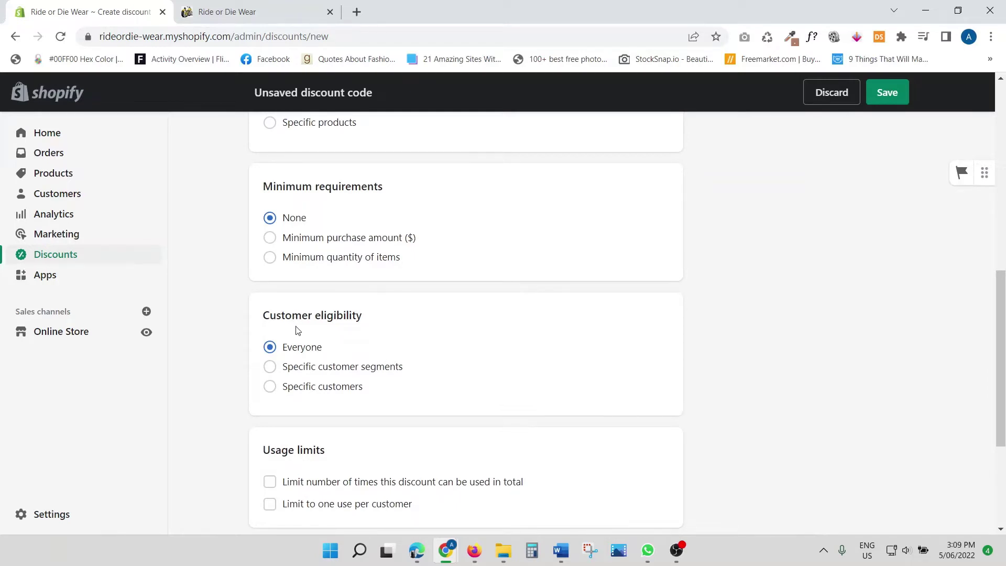
{"action": "left_click", "coordinate": [269, 367]}
{"action": "left_click_drag", "start_coordinate": [422, 372], "coordinate": [282, 369]}
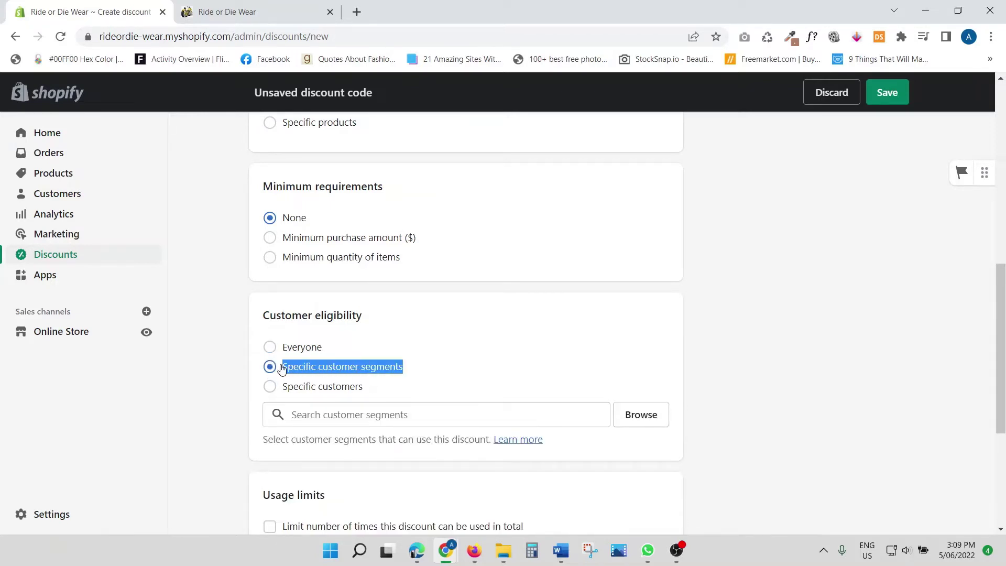
{"action": "left_click", "coordinate": [640, 421]}
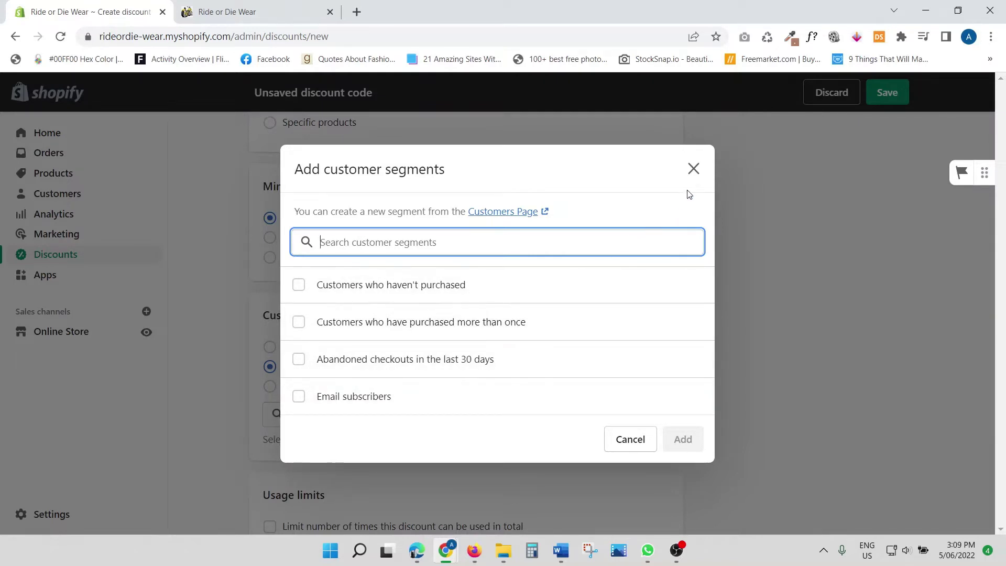
{"action": "left_click", "coordinate": [693, 171]}
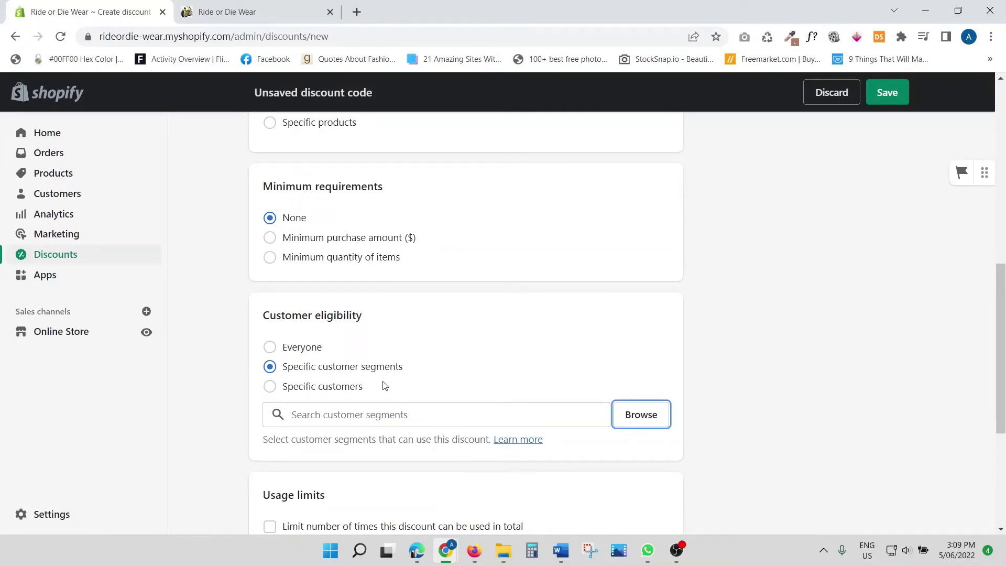
Step: Try limiting eligibility to specific customers, cancel the customer selection, and set customer eligibility to Everyone
{"action": "left_click", "coordinate": [270, 386]}
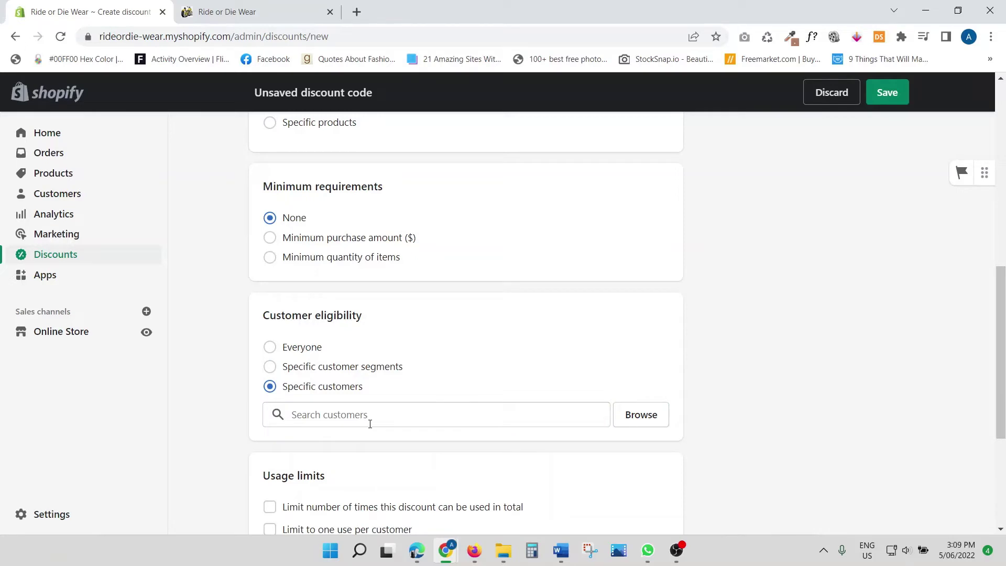
{"action": "left_click", "coordinate": [642, 417]}
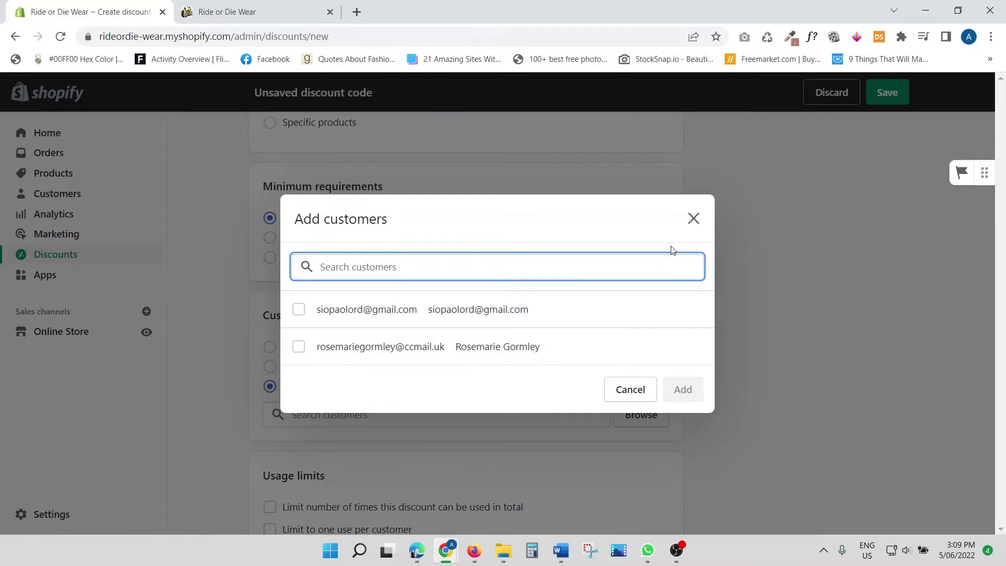
{"action": "left_click", "coordinate": [631, 394]}
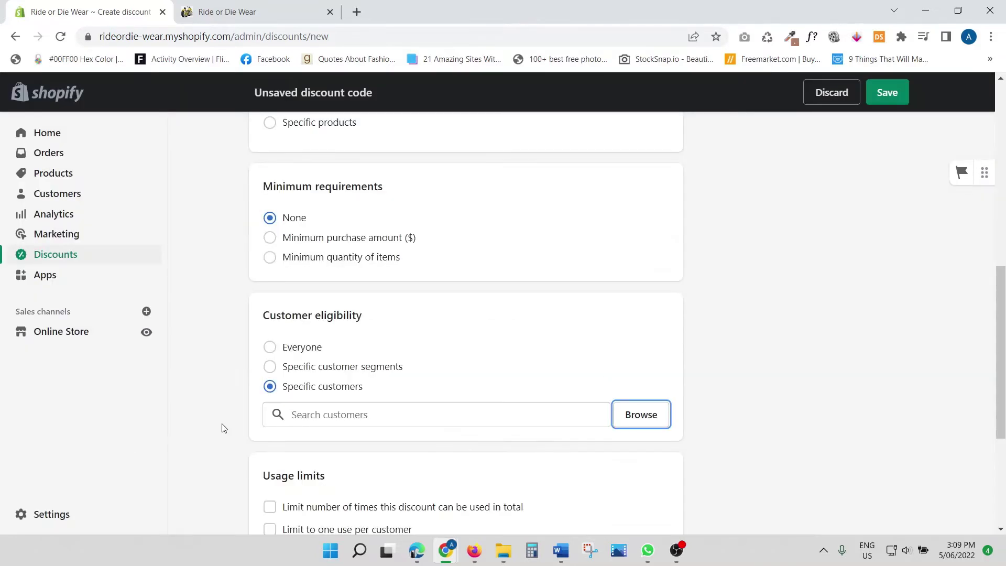
{"action": "scroll", "coordinate": [222, 426], "scroll_direction": "down", "scroll_amount": 3}
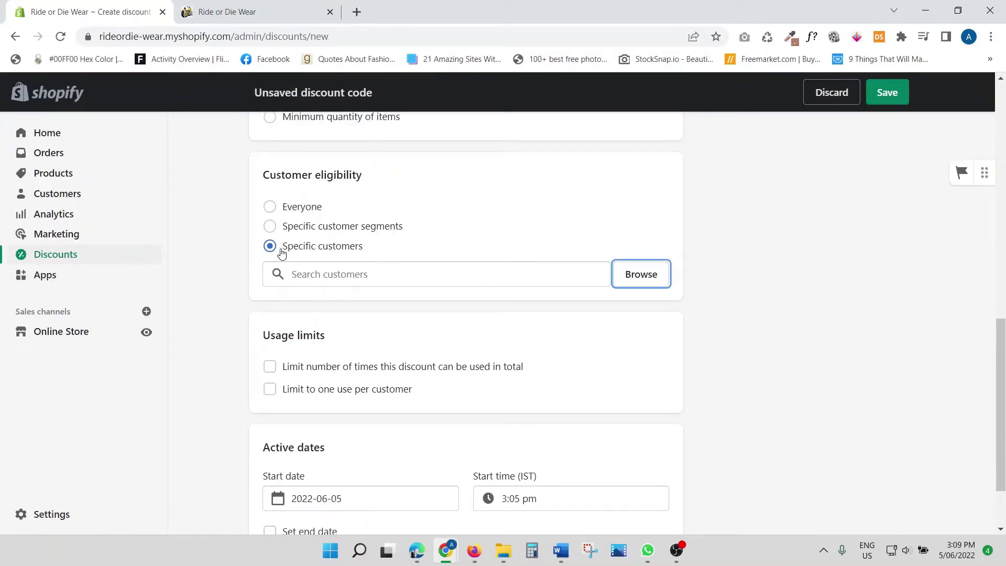
{"action": "left_click", "coordinate": [270, 208]}
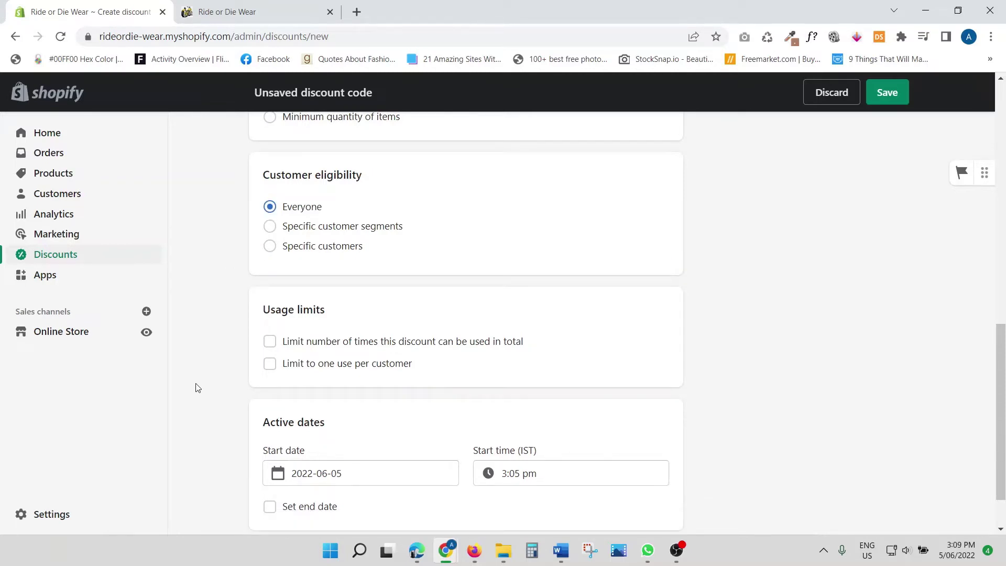
Step: Try a total usage limit of 2 and a limit of one use per customer, leaving both usage limits off
{"action": "left_click_drag", "start_coordinate": [328, 312], "coordinate": [262, 313]}
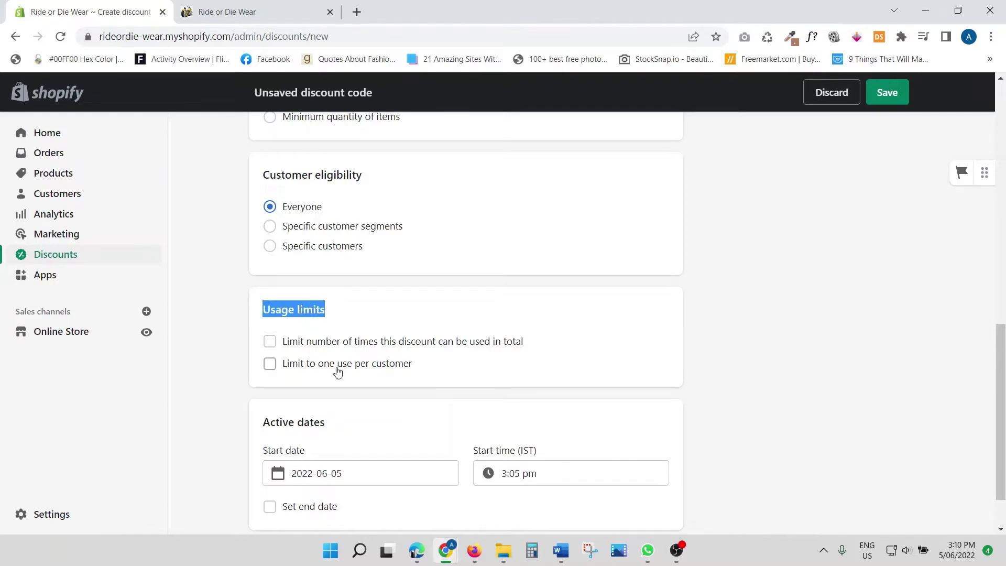
{"action": "left_click", "coordinate": [675, 387]}
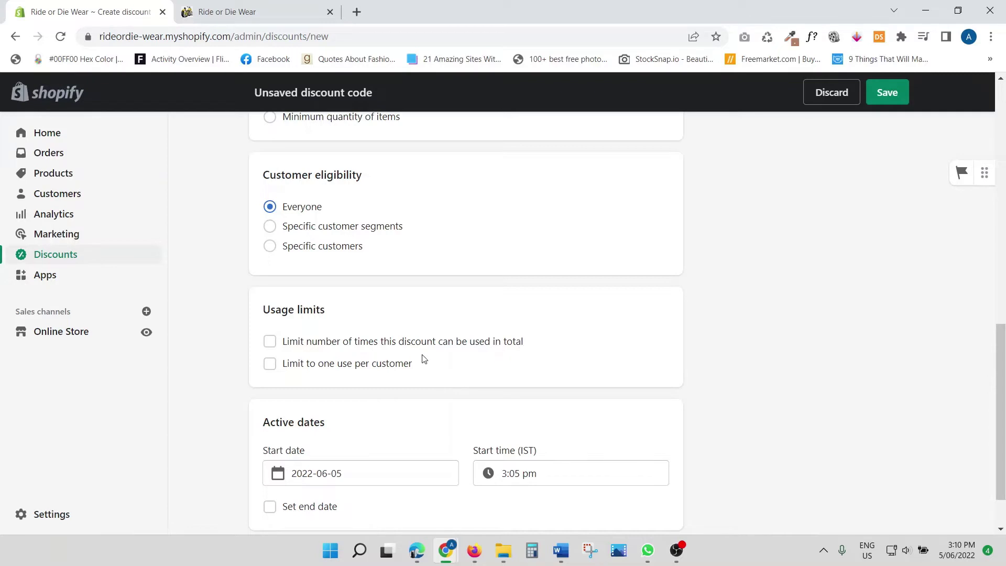
{"action": "left_click", "coordinate": [269, 346]}
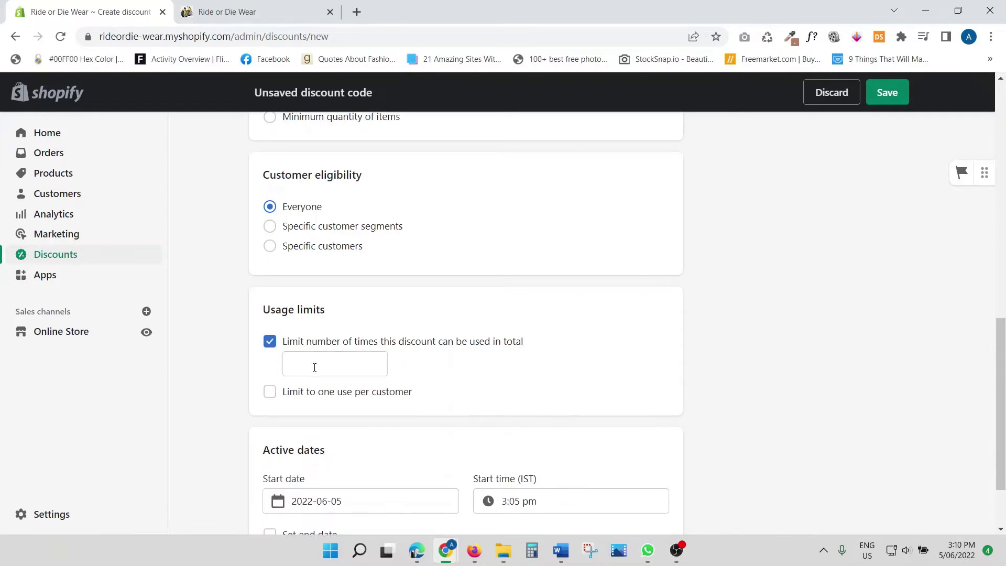
{"action": "left_click", "coordinate": [314, 364]}
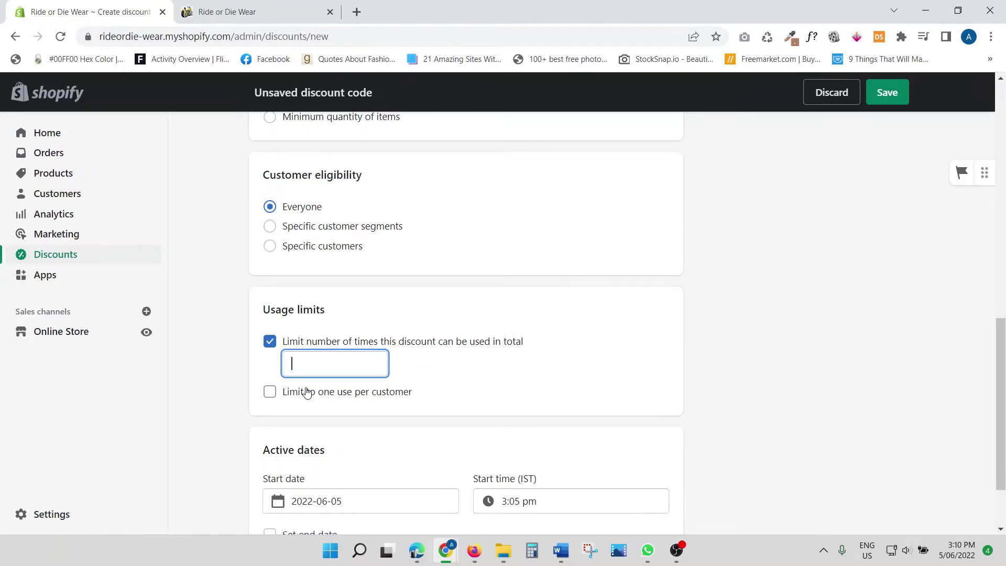
{"action": "type", "text": "2"}
{"action": "key", "text": "BackSpace"}
{"action": "left_click", "coordinate": [269, 395]}
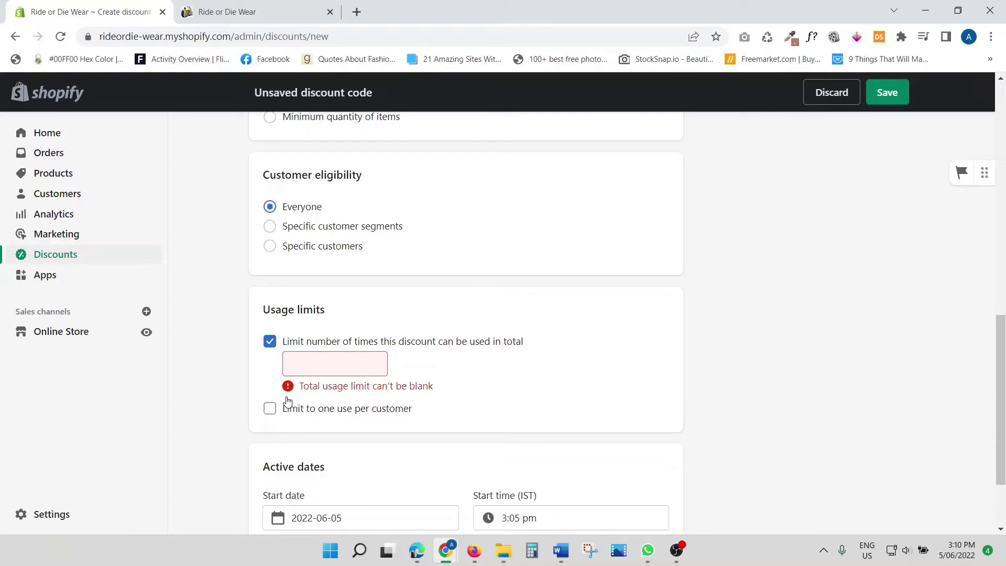
{"action": "left_click", "coordinate": [269, 341]}
{"action": "left_click", "coordinate": [270, 367]}
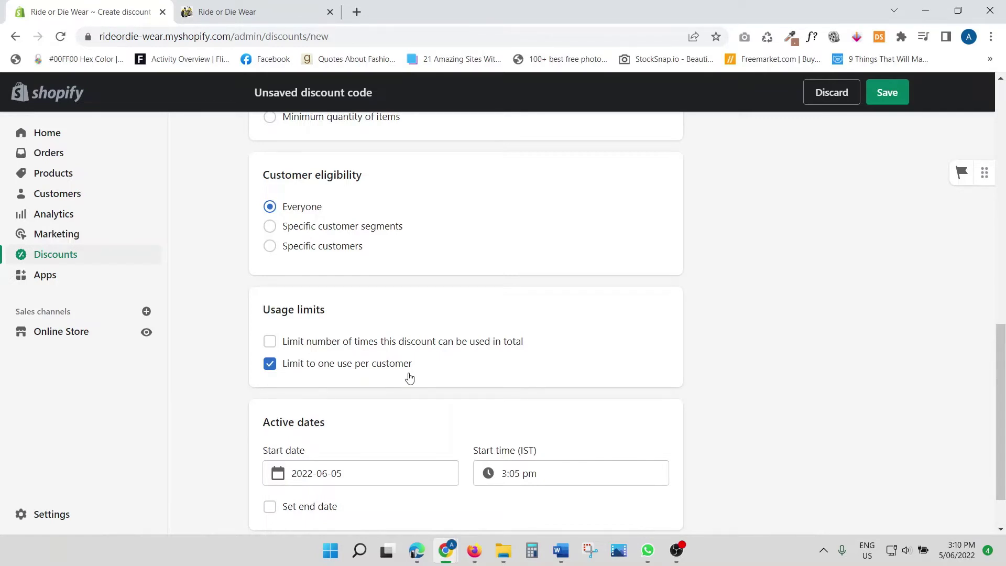
{"action": "left_click", "coordinate": [270, 364]}
Step: Enable an end date in the discount's active dates
{"action": "scroll", "coordinate": [477, 383], "scroll_direction": "down", "scroll_amount": 2}
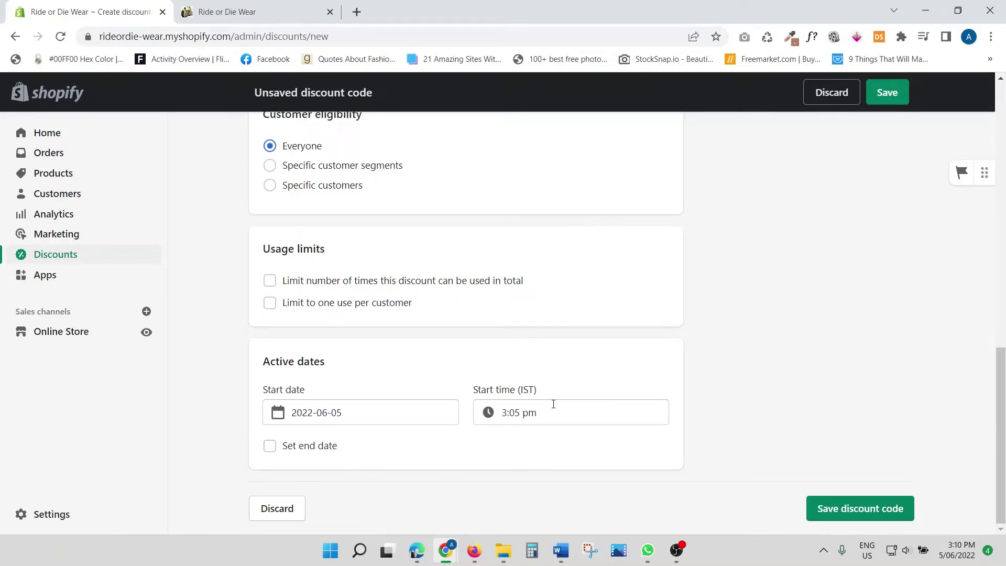
{"action": "left_click", "coordinate": [270, 447]}
{"action": "scroll", "coordinate": [354, 451], "scroll_direction": "down", "scroll_amount": 1}
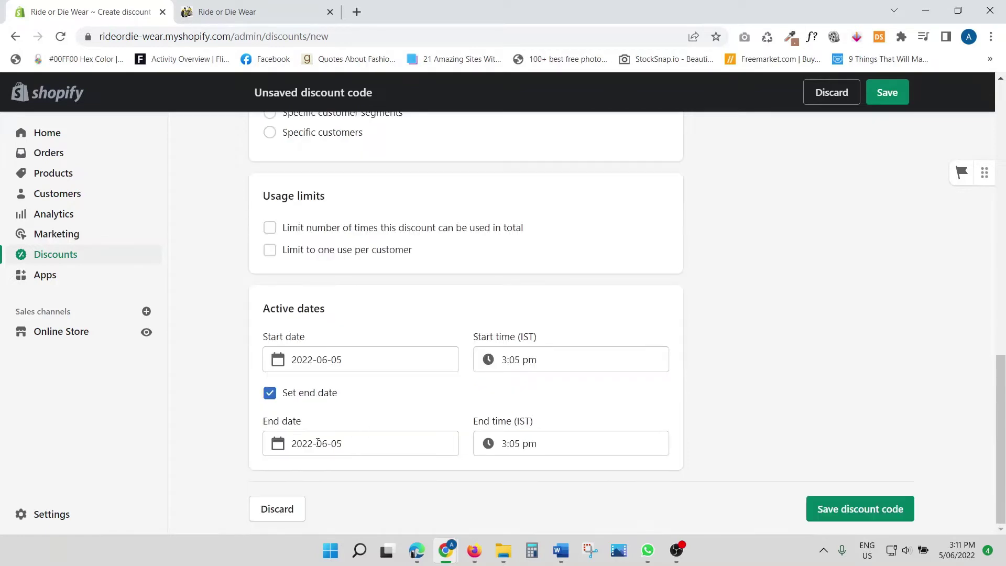
{"action": "scroll", "coordinate": [373, 464], "scroll_direction": "up", "scroll_amount": 1}
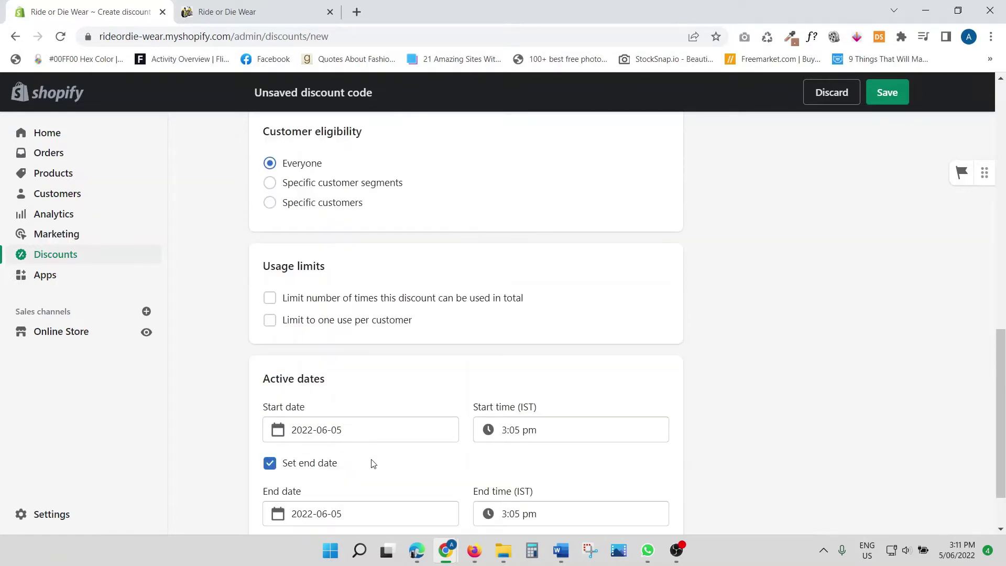
Step: Change the discount type to Fixed amount with a discount value of $10
{"action": "scroll", "coordinate": [373, 464], "scroll_direction": "up", "scroll_amount": 6}
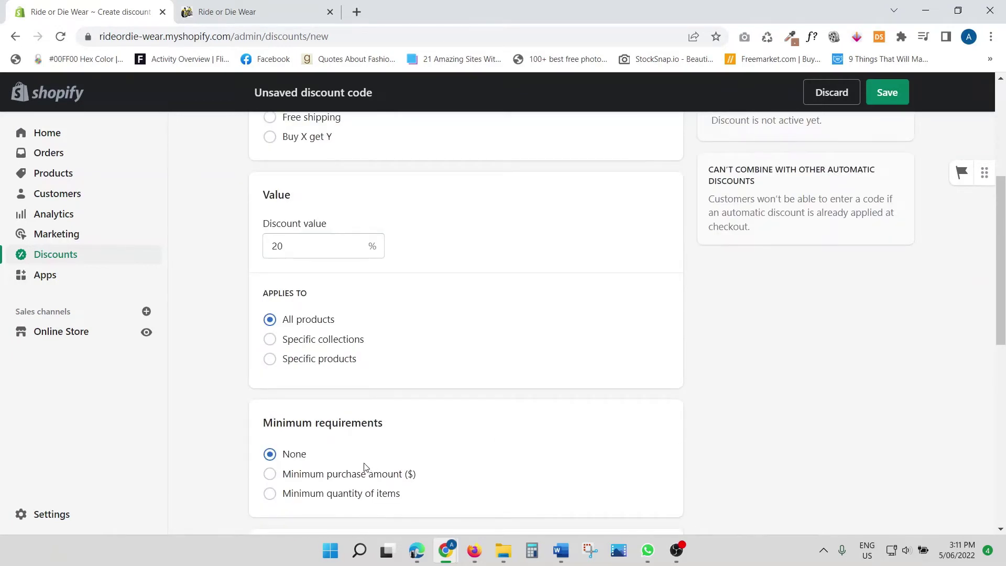
{"action": "scroll", "coordinate": [366, 466], "scroll_direction": "up", "scroll_amount": 4}
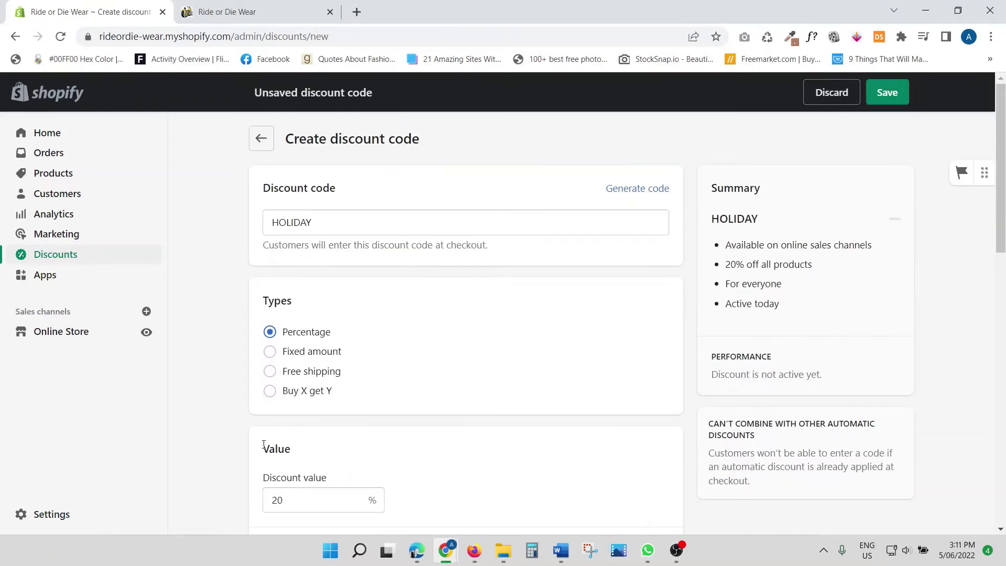
{"action": "left_click", "coordinate": [270, 356]}
{"action": "scroll", "coordinate": [499, 429], "scroll_direction": "down", "scroll_amount": 2}
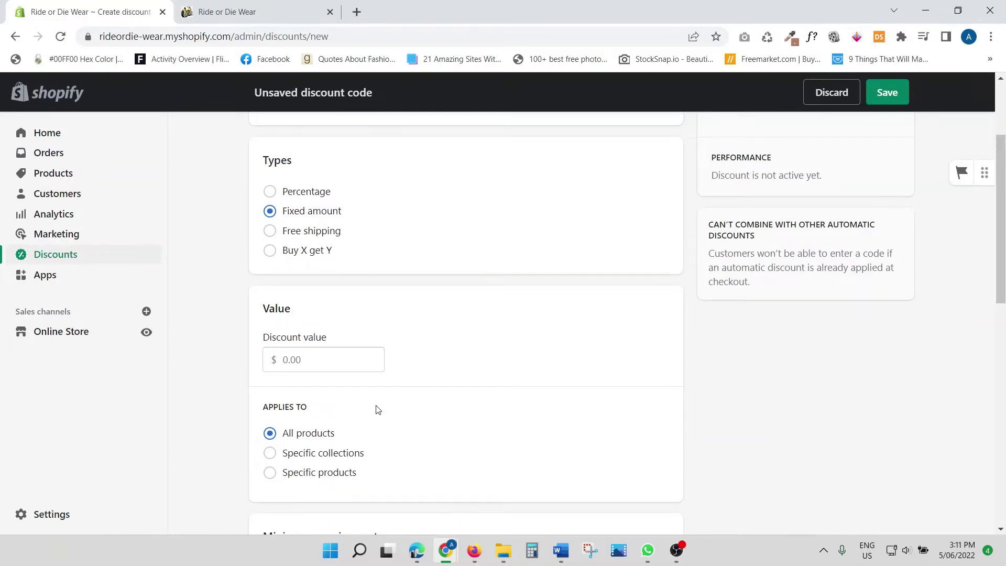
{"action": "left_click", "coordinate": [297, 357]}
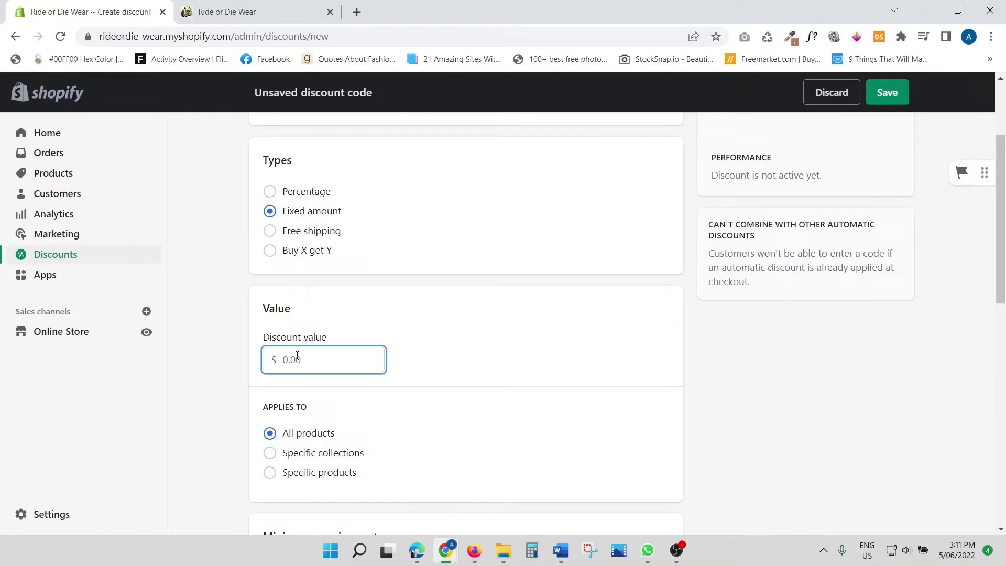
{"action": "type", "text": "10"}
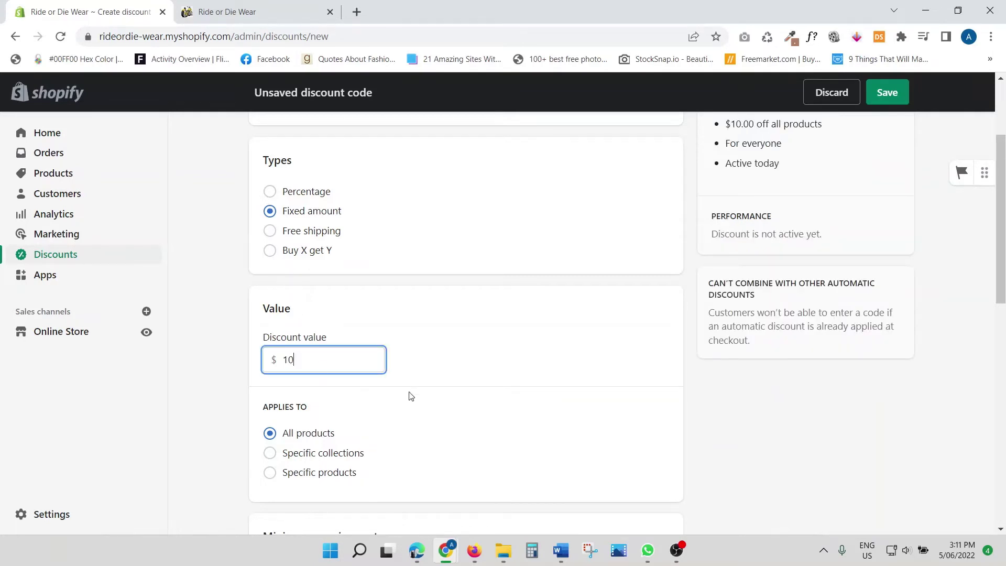
{"action": "left_click", "coordinate": [636, 411]}
Step: Examine the product scope and minimum requirement options for the fixed amount discount
{"action": "scroll", "coordinate": [347, 383], "scroll_direction": "down", "scroll_amount": 1}
{"action": "scroll", "coordinate": [347, 383], "scroll_direction": "down", "scroll_amount": 2}
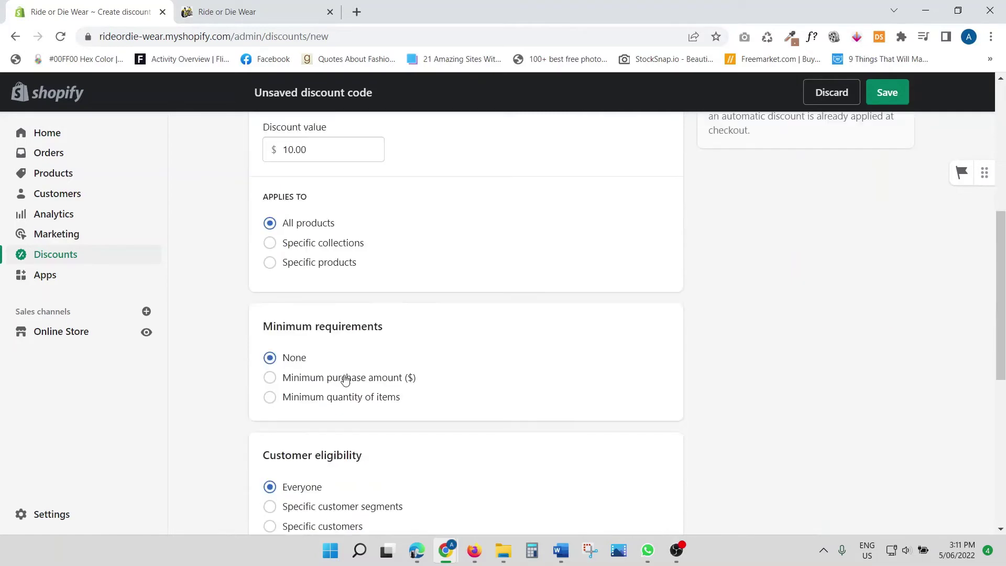
{"action": "scroll", "coordinate": [314, 339], "scroll_direction": "down", "scroll_amount": 1}
{"action": "scroll", "coordinate": [313, 340], "scroll_direction": "up", "scroll_amount": 1}
{"action": "left_click_drag", "start_coordinate": [357, 268], "coordinate": [283, 265]}
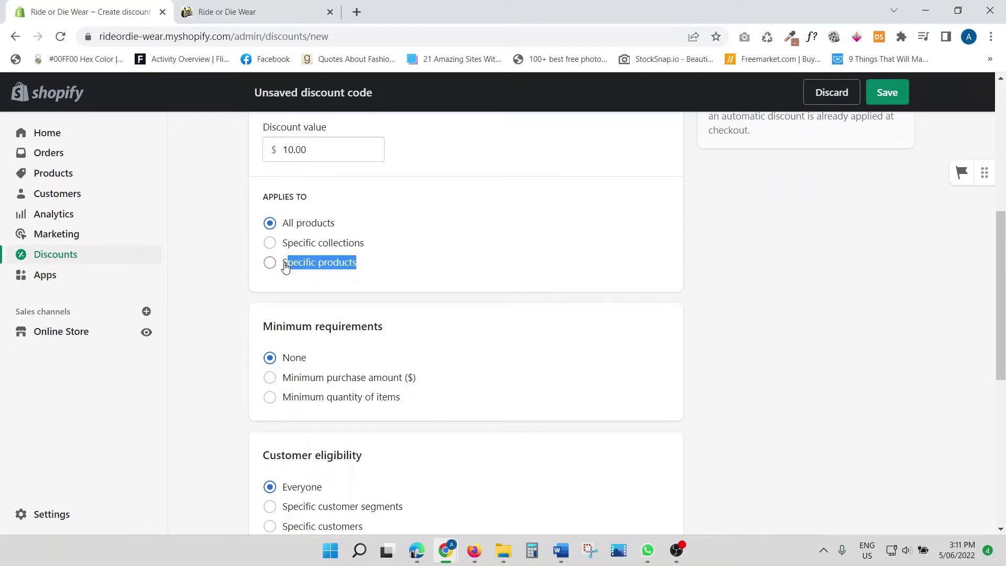
{"action": "left_click_drag", "start_coordinate": [367, 247], "coordinate": [276, 249]}
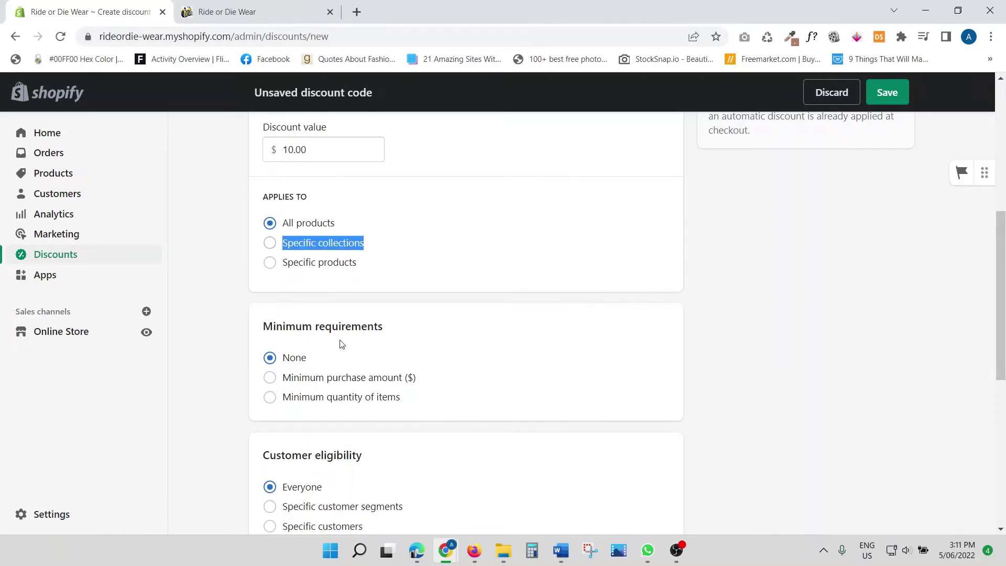
{"action": "scroll", "coordinate": [335, 338], "scroll_direction": "down", "scroll_amount": 1}
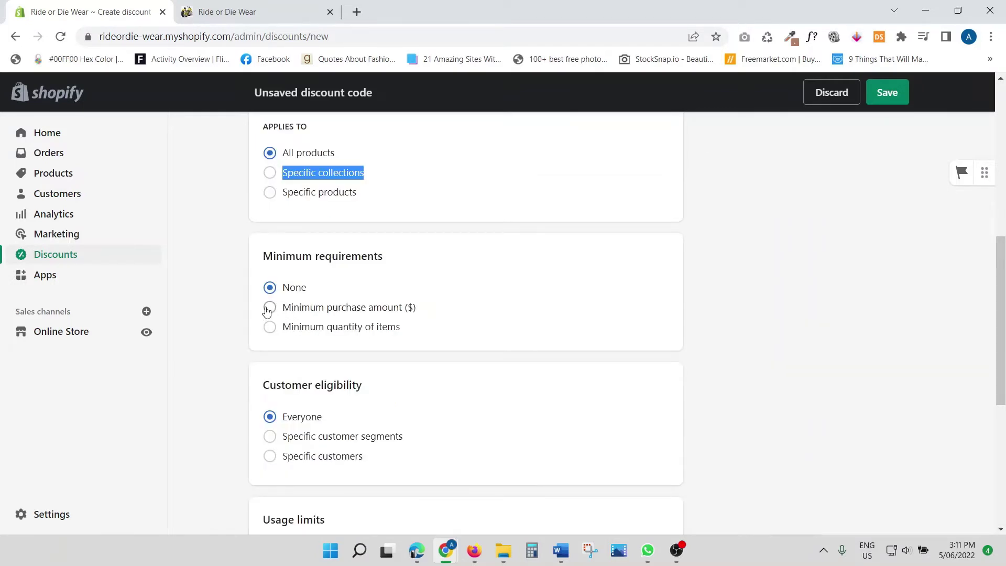
Step: Remove the end date from the discount's active dates
{"action": "scroll", "coordinate": [385, 346], "scroll_direction": "down", "scroll_amount": 4}
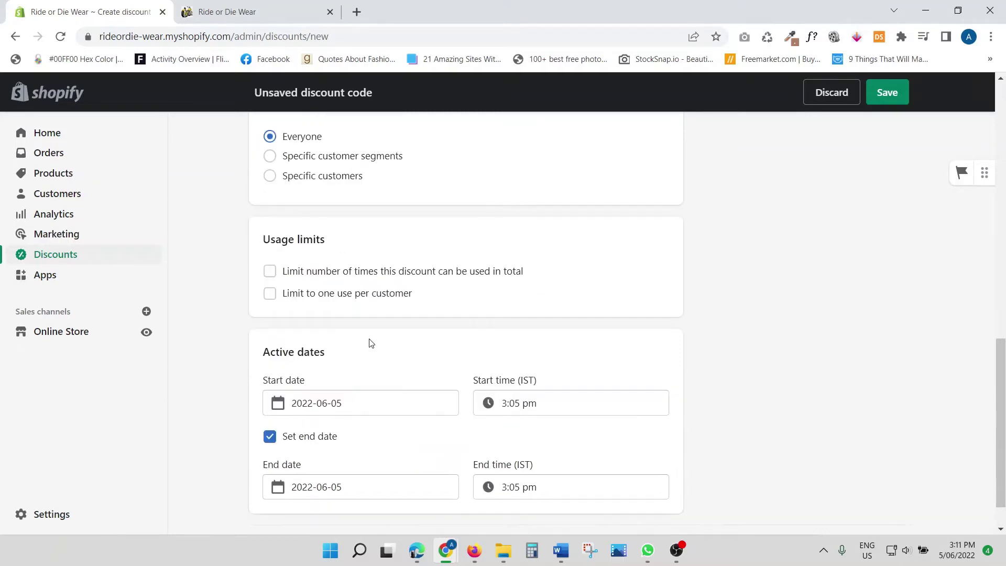
{"action": "scroll", "coordinate": [371, 343], "scroll_direction": "down", "scroll_amount": 1}
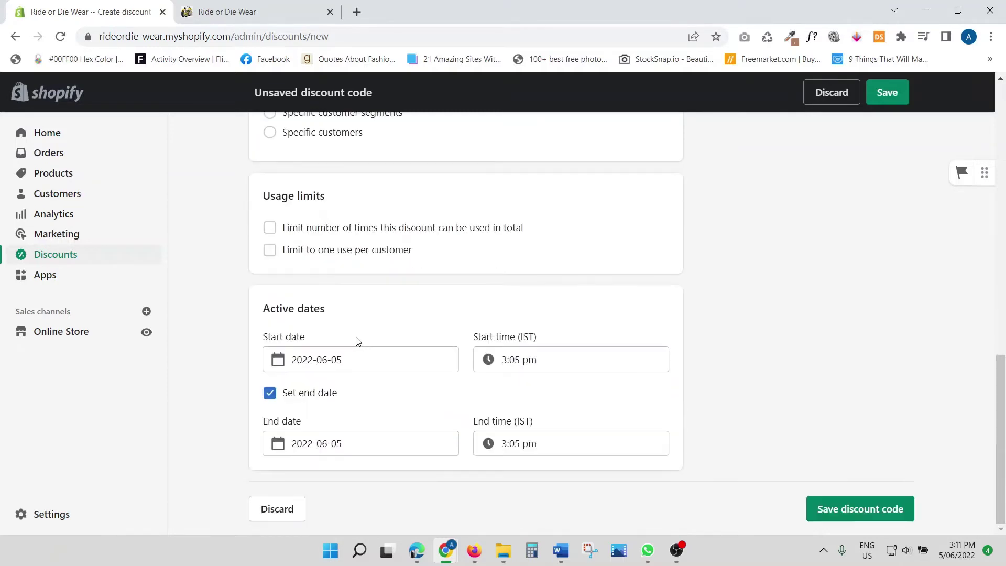
{"action": "left_click", "coordinate": [270, 393]}
Step: Change the discount type to Free shipping and apply it to all countries
{"action": "scroll", "coordinate": [397, 404], "scroll_direction": "up", "scroll_amount": 10}
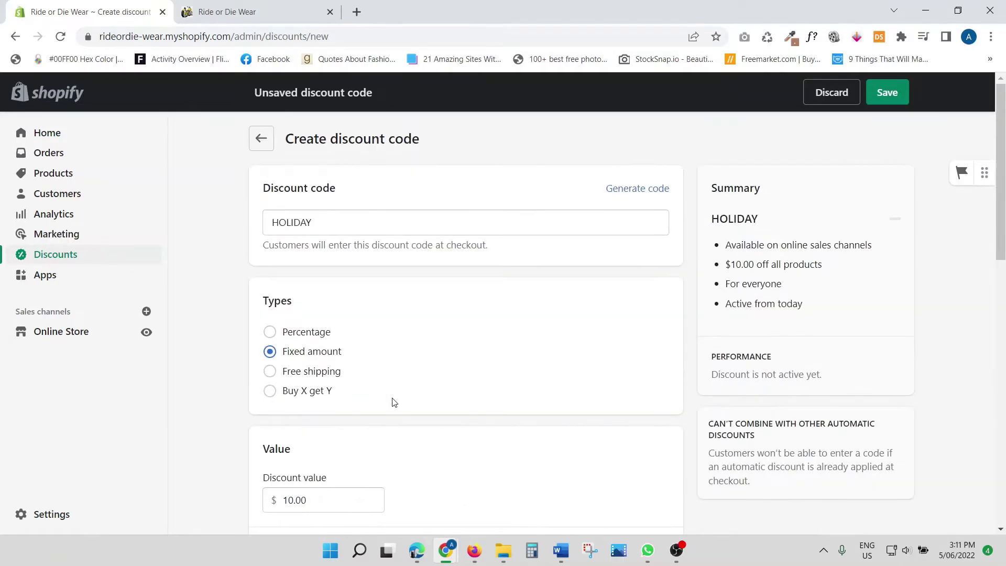
{"action": "left_click", "coordinate": [270, 371]}
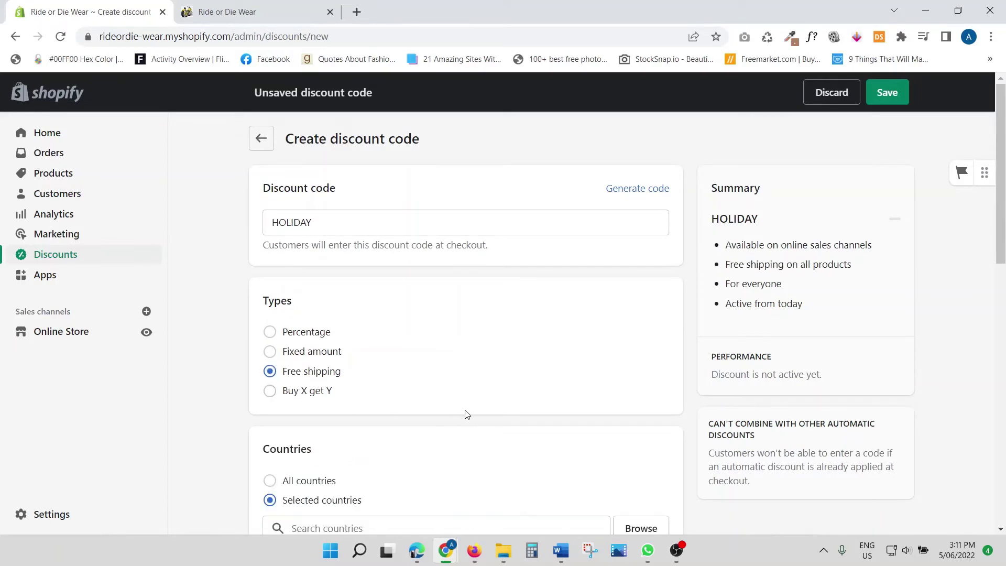
{"action": "scroll", "coordinate": [455, 413], "scroll_direction": "down", "scroll_amount": 4}
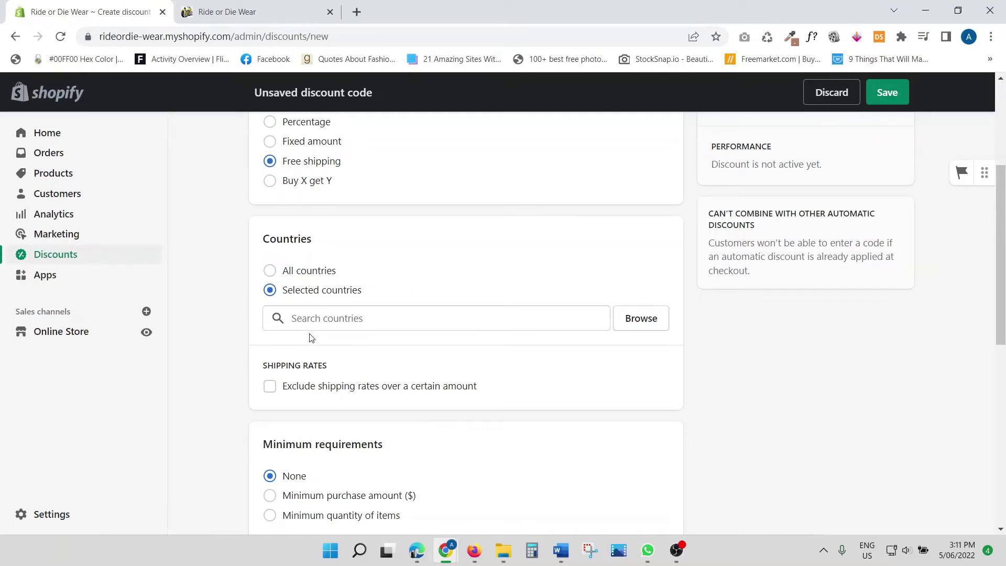
{"action": "left_click", "coordinate": [270, 271]}
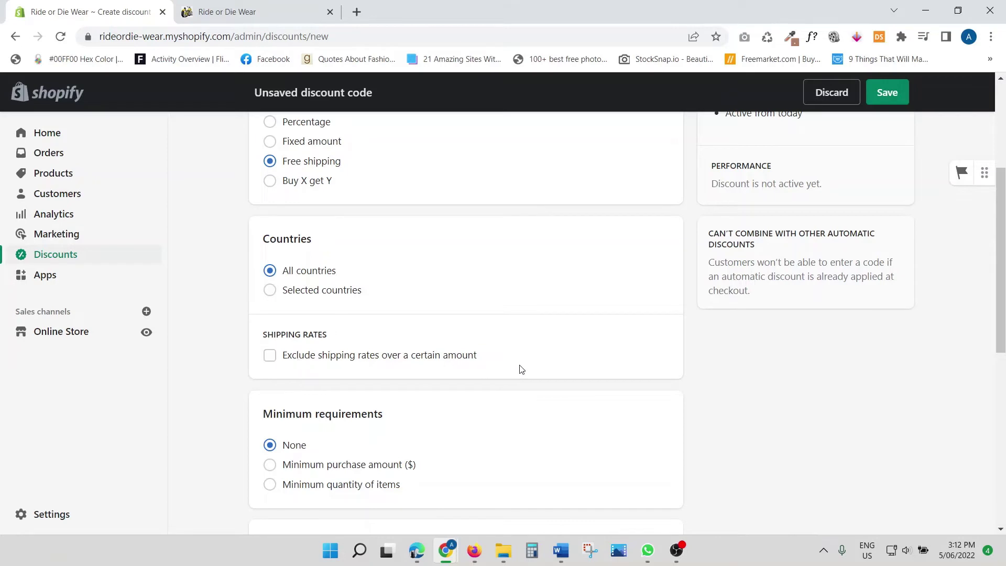
Step: Try excluding shipping rates over $10 from the free shipping discount, leaving the exclusion off
{"action": "left_click", "coordinate": [270, 356]}
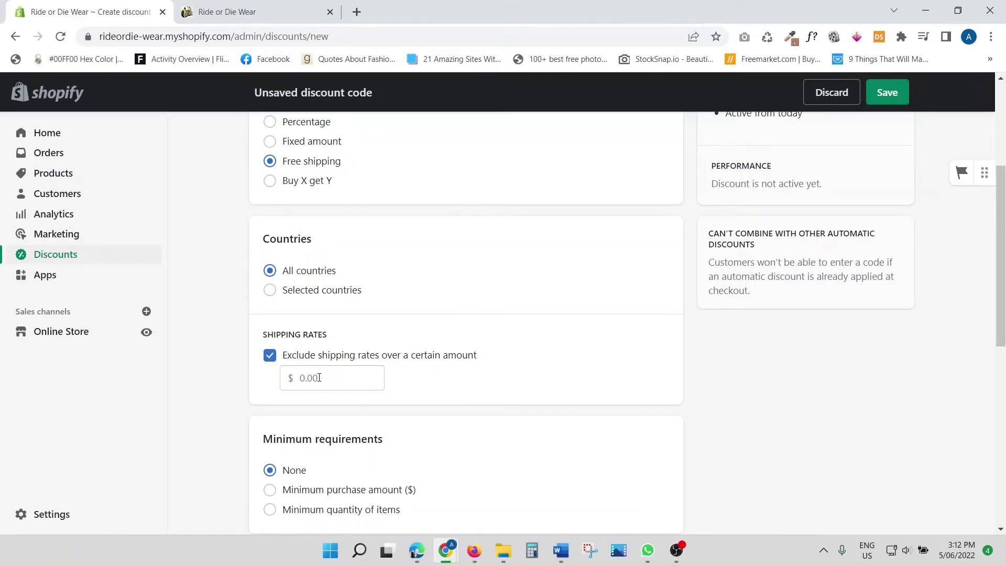
{"action": "left_click", "coordinate": [319, 377]}
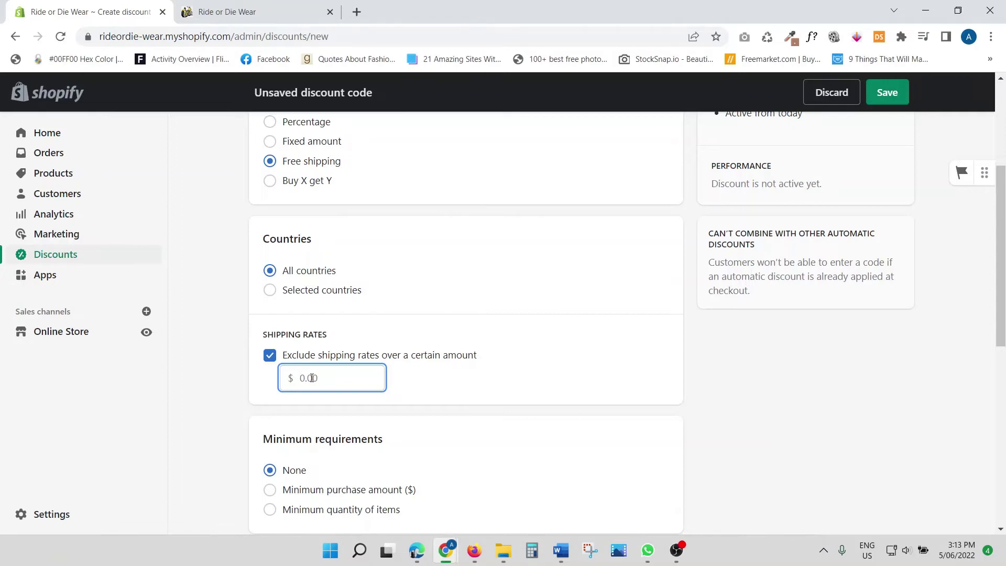
{"action": "type", "text": "10"}
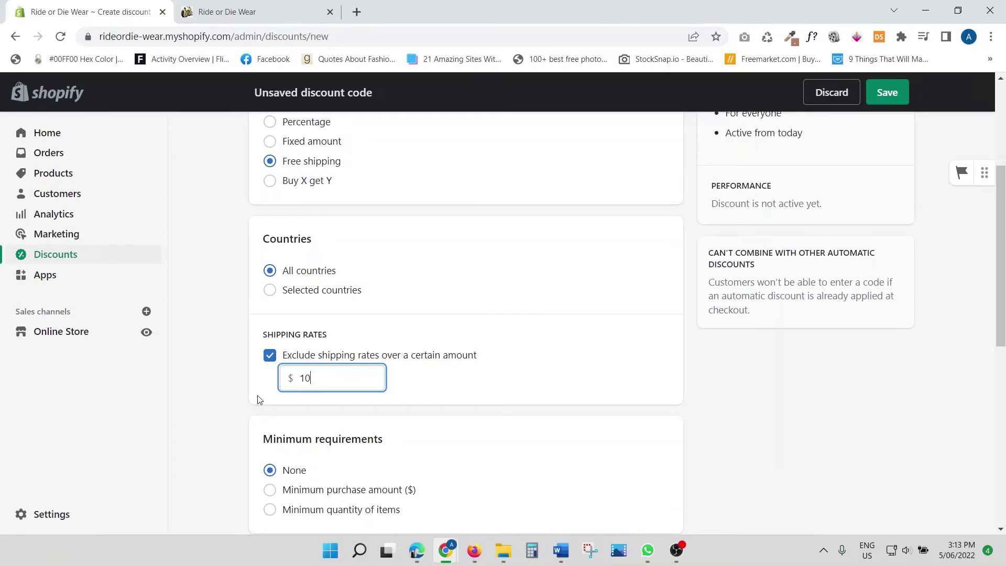
{"action": "left_click", "coordinate": [270, 355]}
Step: Change the discount type to Buy X get Y and review the minimum quantity and minimum purchase options
{"action": "scroll", "coordinate": [443, 403], "scroll_direction": "down", "scroll_amount": 3}
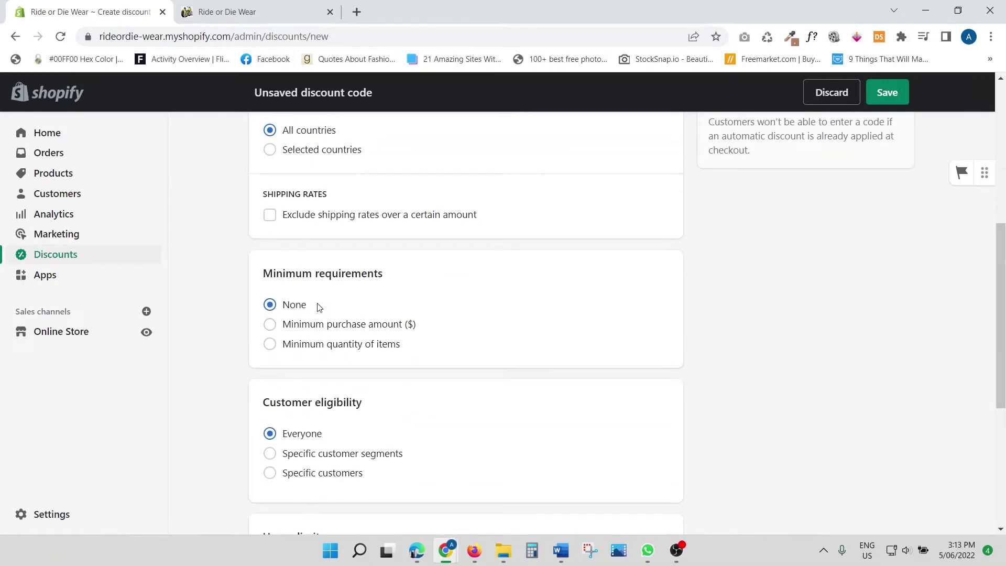
{"action": "scroll", "coordinate": [348, 299], "scroll_direction": "down", "scroll_amount": 1}
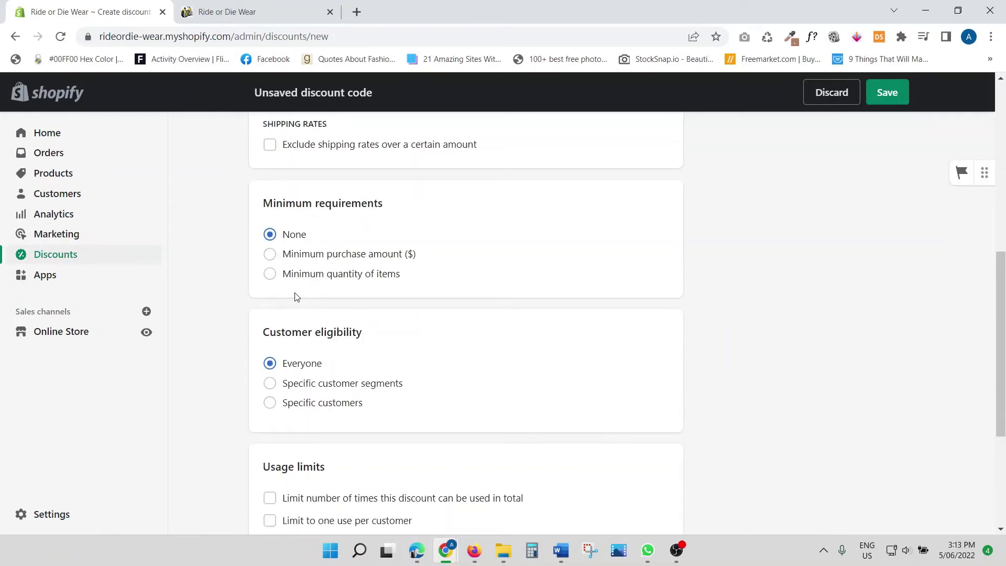
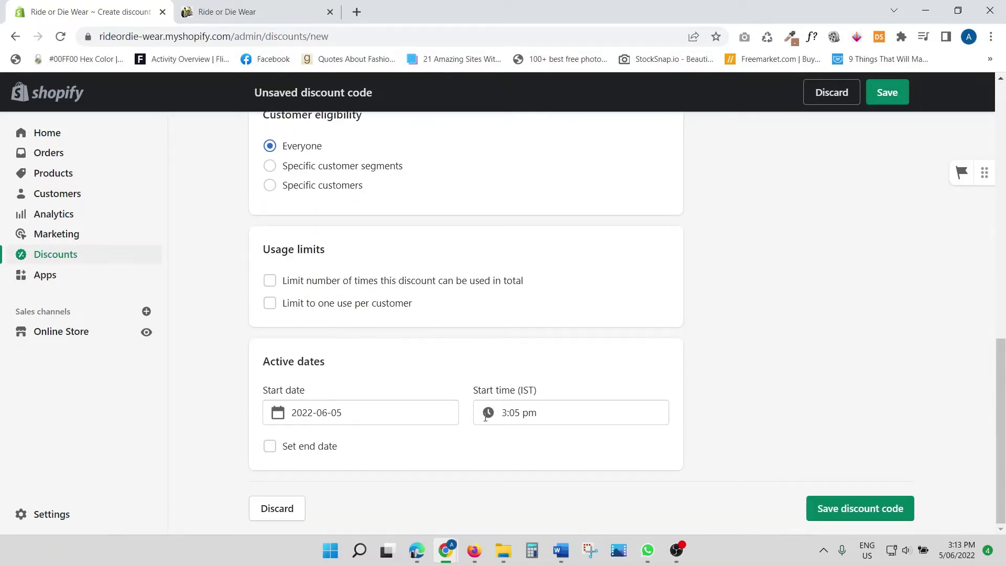
{"action": "scroll", "coordinate": [469, 422], "scroll_direction": "up", "scroll_amount": 6}
{"action": "scroll", "coordinate": [470, 422], "scroll_direction": "up", "scroll_amount": 5}
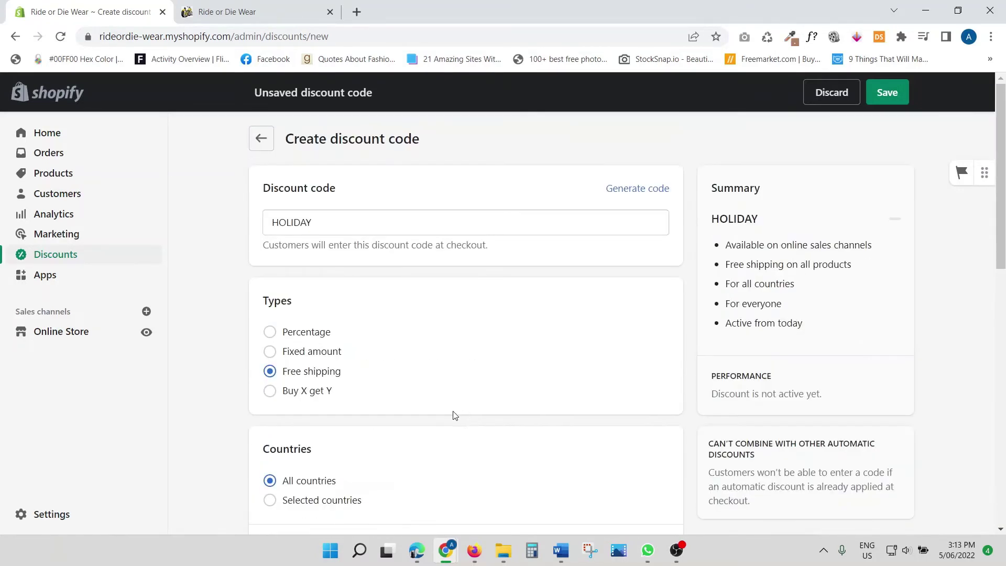
{"action": "left_click", "coordinate": [270, 391]}
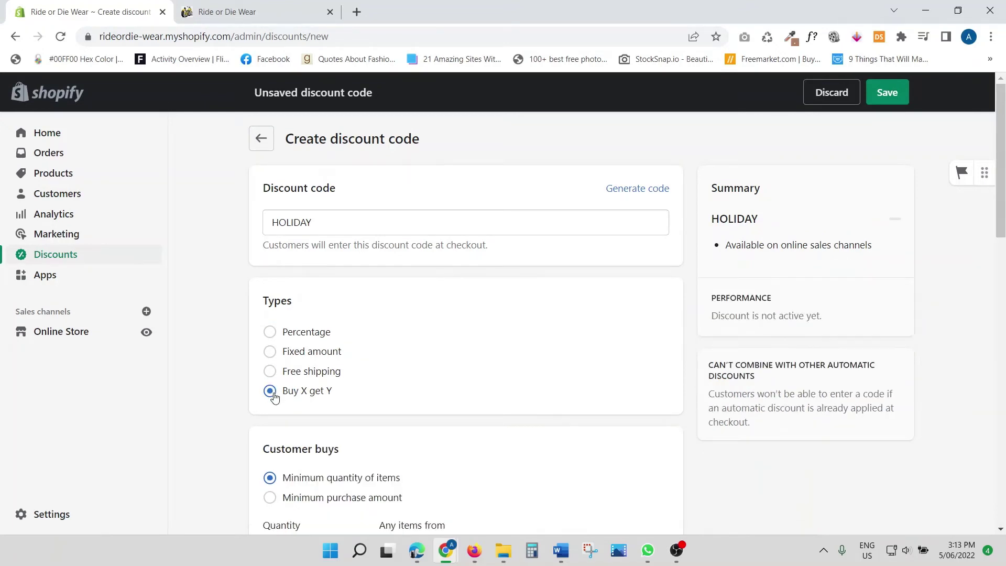
{"action": "scroll", "coordinate": [273, 398], "scroll_direction": "down", "scroll_amount": 3}
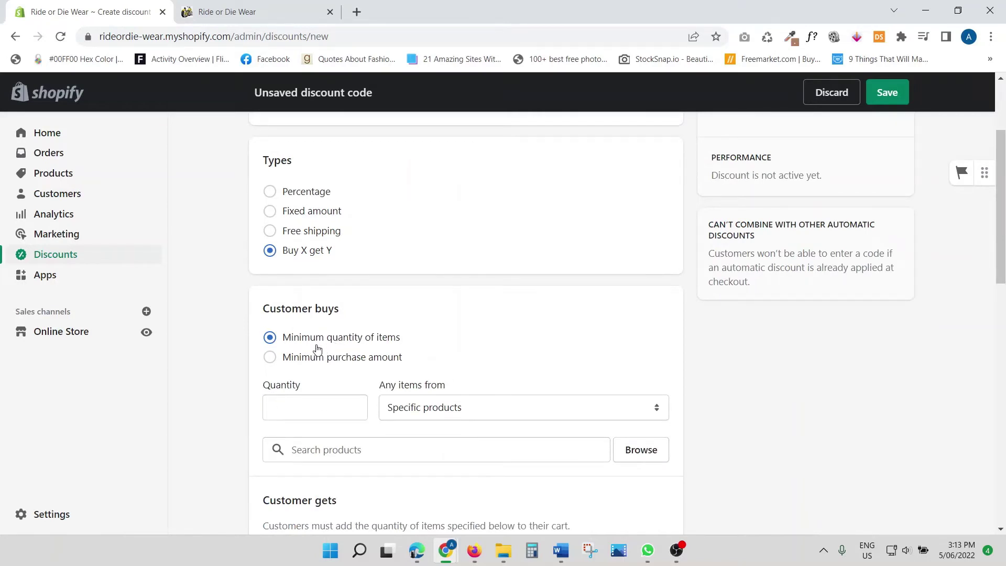
{"action": "left_click_drag", "start_coordinate": [421, 343], "coordinate": [260, 336]}
{"action": "left_click_drag", "start_coordinate": [417, 362], "coordinate": [262, 365]}
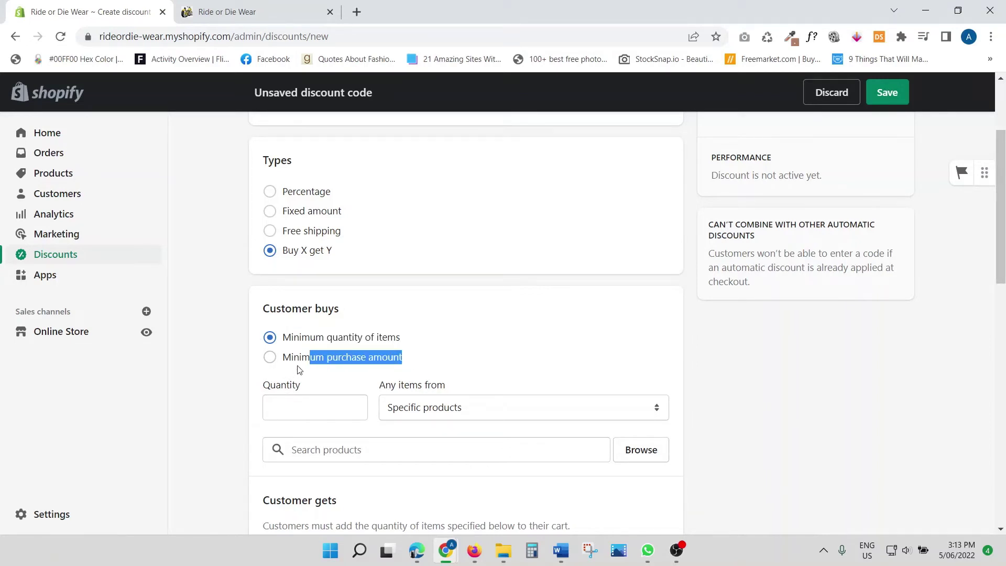
Step: Try a customer-buys quantity of 2 from specific collections and browse the available collections without adding any
{"action": "left_click", "coordinate": [288, 409]}
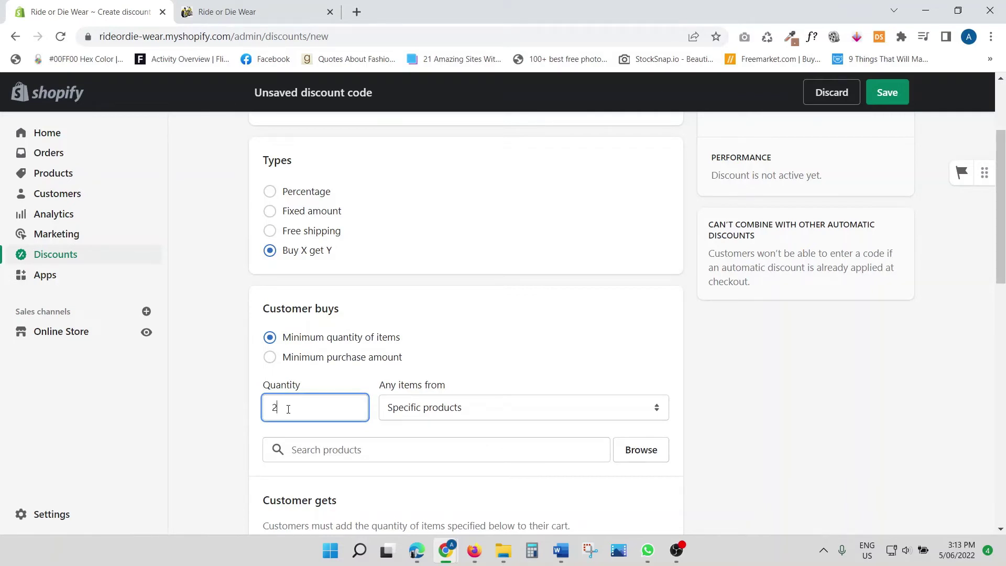
{"action": "left_click", "coordinate": [435, 412]}
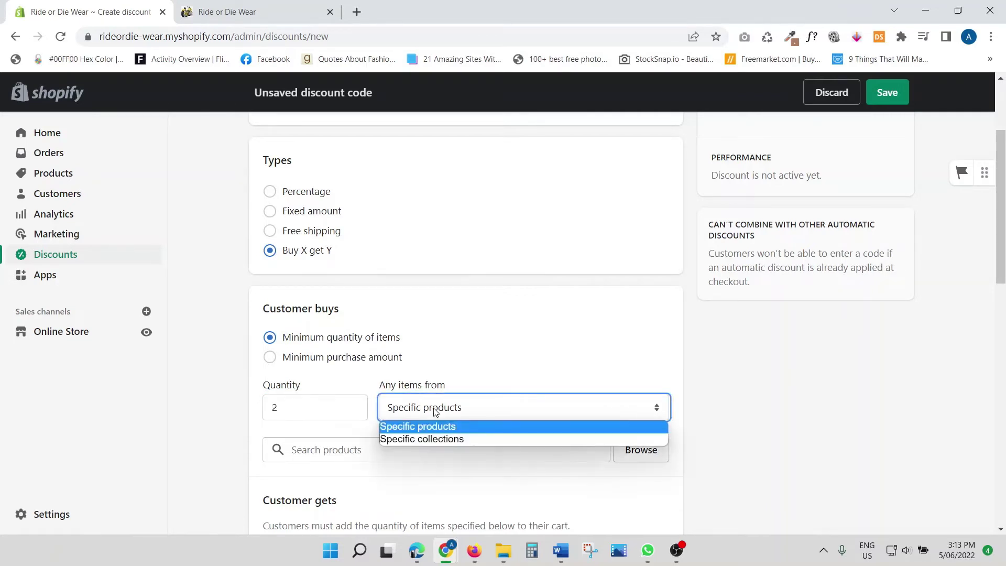
{"action": "left_click", "coordinate": [431, 428]}
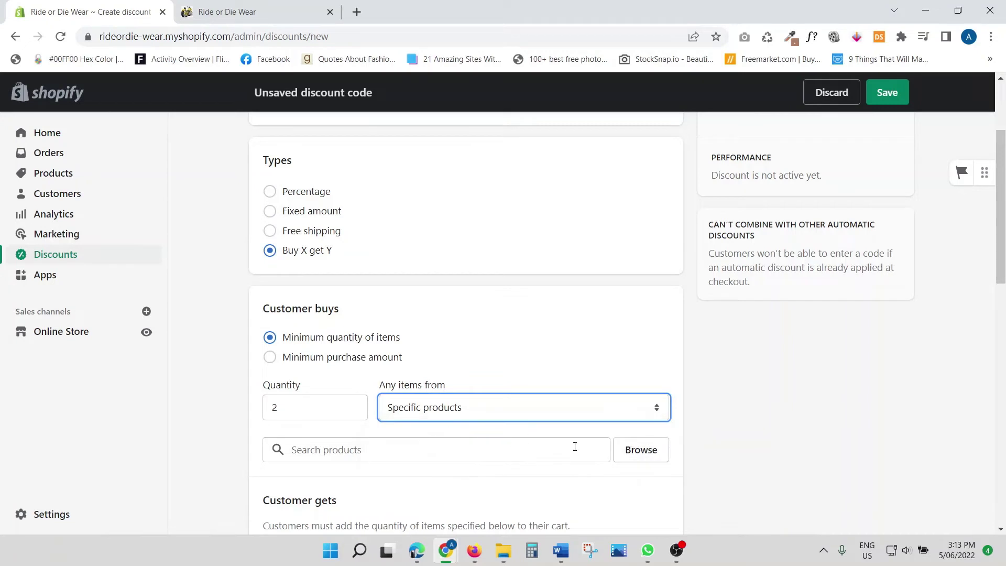
{"action": "left_click", "coordinate": [449, 409]}
{"action": "left_click", "coordinate": [417, 440]}
{"action": "left_click", "coordinate": [648, 453]}
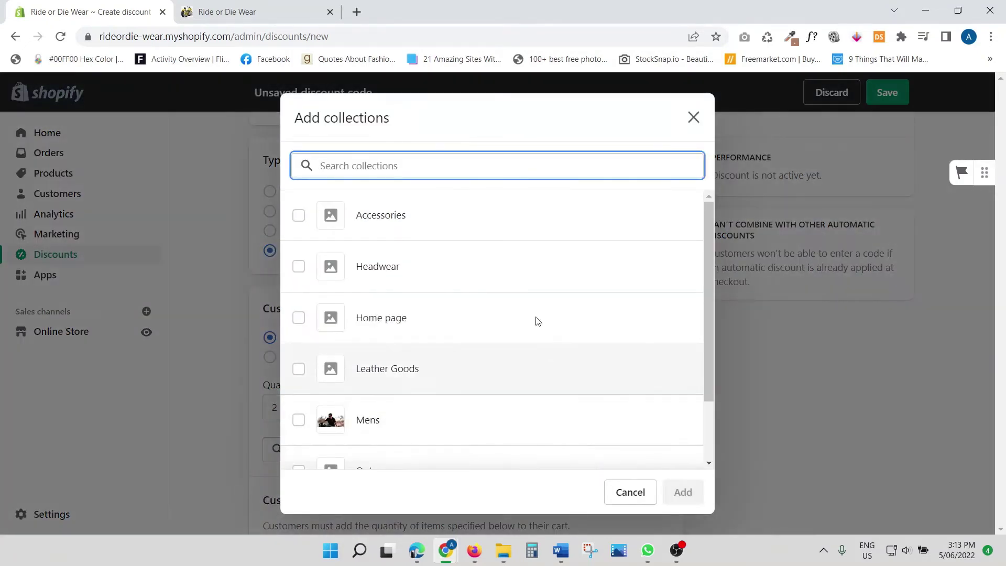
{"action": "left_click", "coordinate": [630, 494]}
{"action": "scroll", "coordinate": [273, 390], "scroll_direction": "down", "scroll_amount": 4}
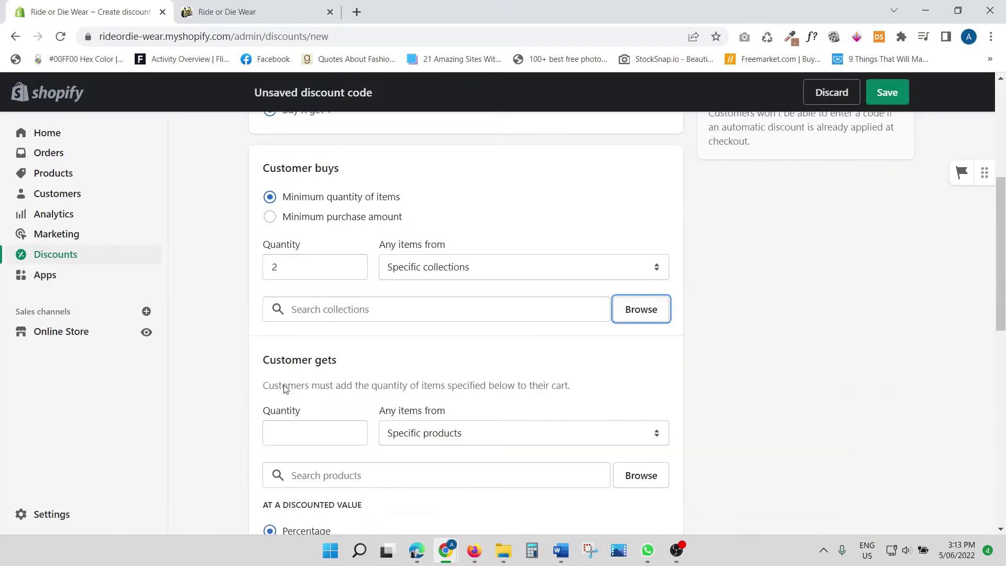
Step: Set the customer-buys quantity to 1
{"action": "scroll", "coordinate": [314, 351], "scroll_direction": "up", "scroll_amount": 3}
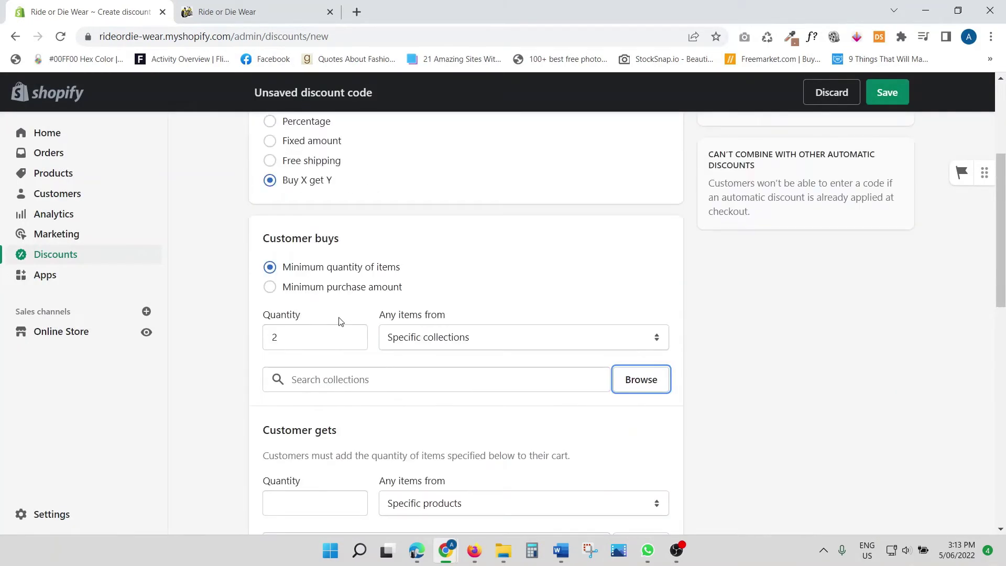
{"action": "left_click_drag", "start_coordinate": [274, 337], "coordinate": [255, 336]}
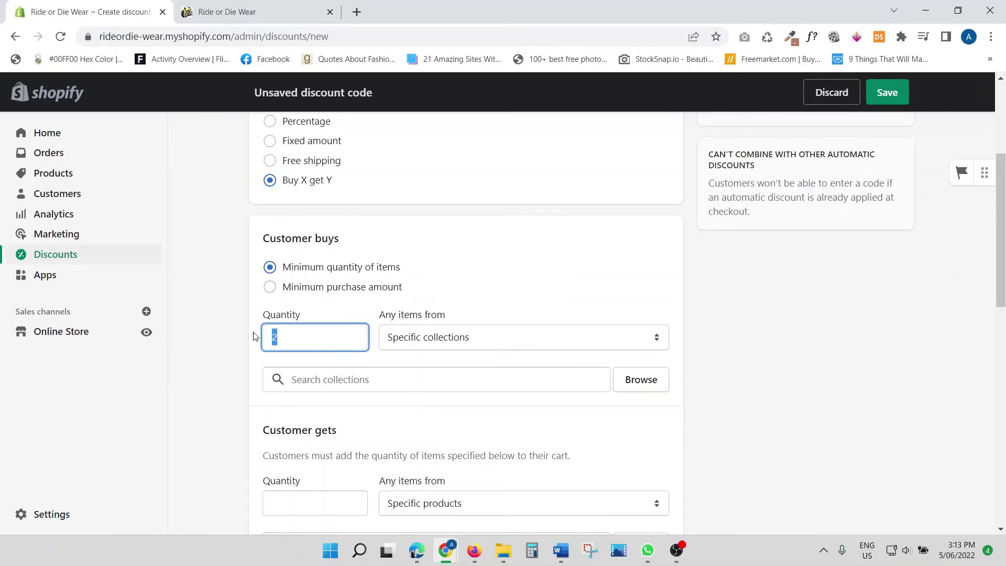
{"action": "key", "text": "BackSpace"}
{"action": "type", "text": "1"}
Step: Try specific products as the items to buy, picking variant 1 of the 20 Styles Vintage LED Light Neon Sign without adding it
{"action": "left_click", "coordinate": [441, 338]}
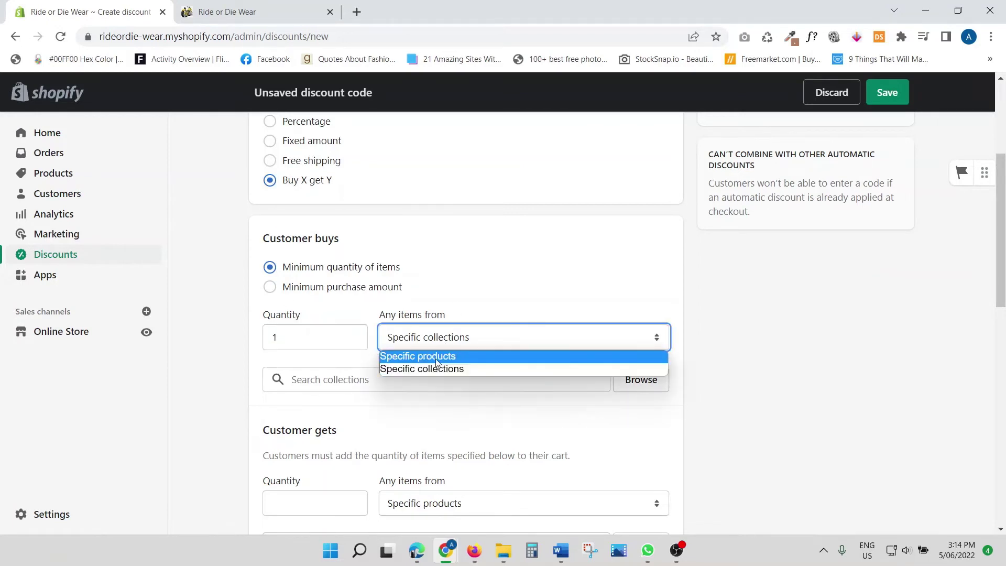
{"action": "left_click", "coordinate": [437, 357]}
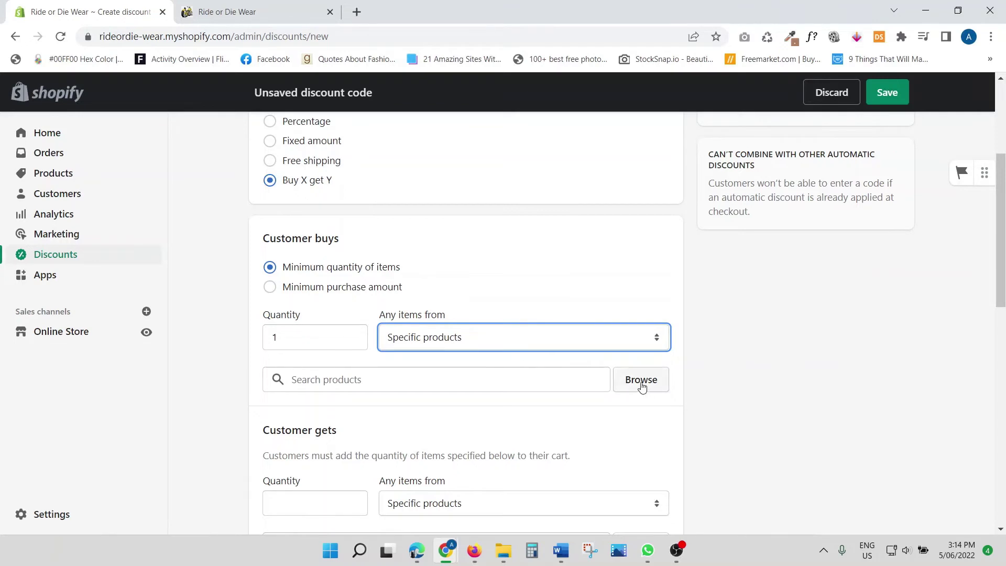
{"action": "left_click", "coordinate": [655, 397]}
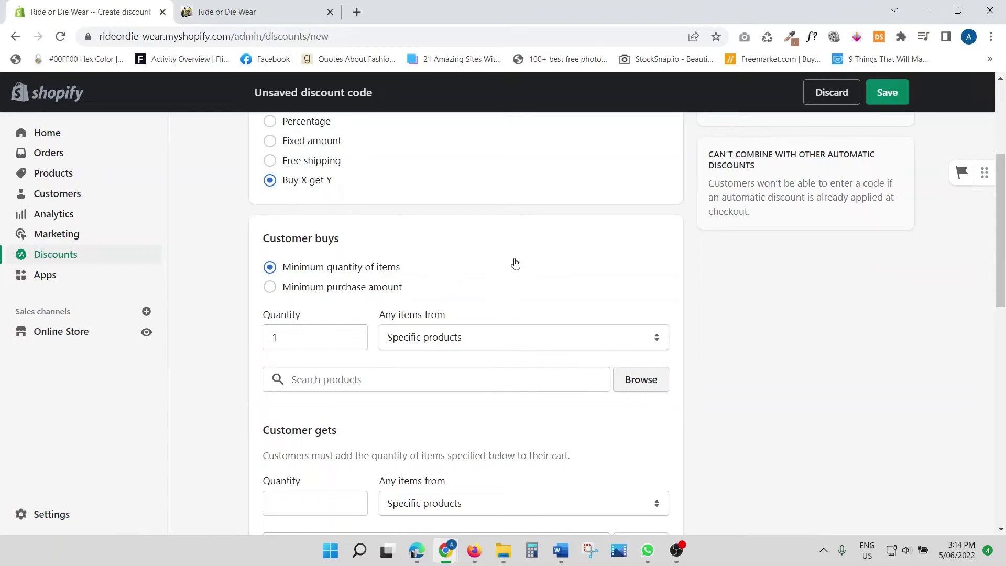
{"action": "scroll", "coordinate": [411, 344], "scroll_direction": "down", "scroll_amount": 4}
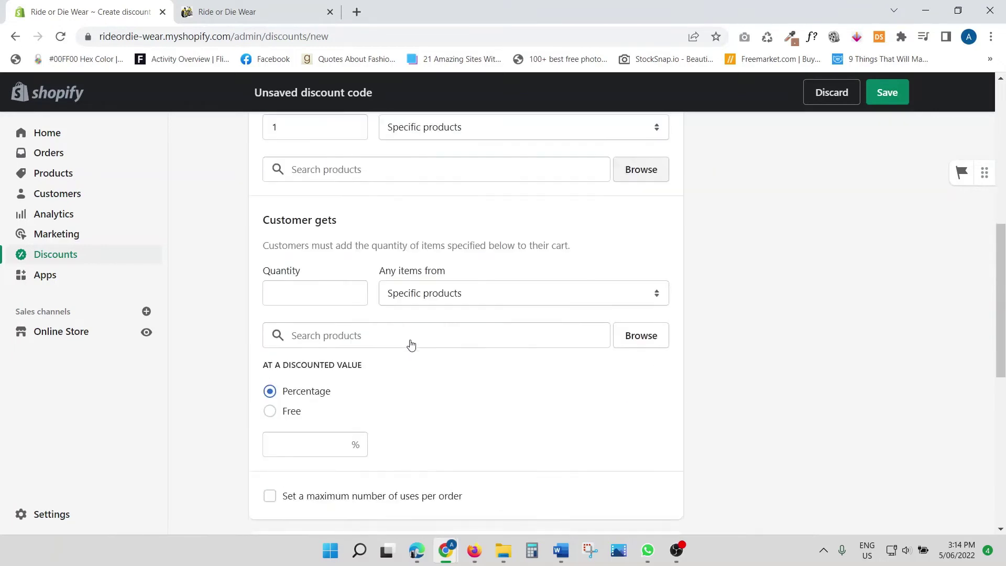
{"action": "scroll", "coordinate": [411, 344], "scroll_direction": "up", "scroll_amount": 3}
{"action": "left_click", "coordinate": [639, 311]}
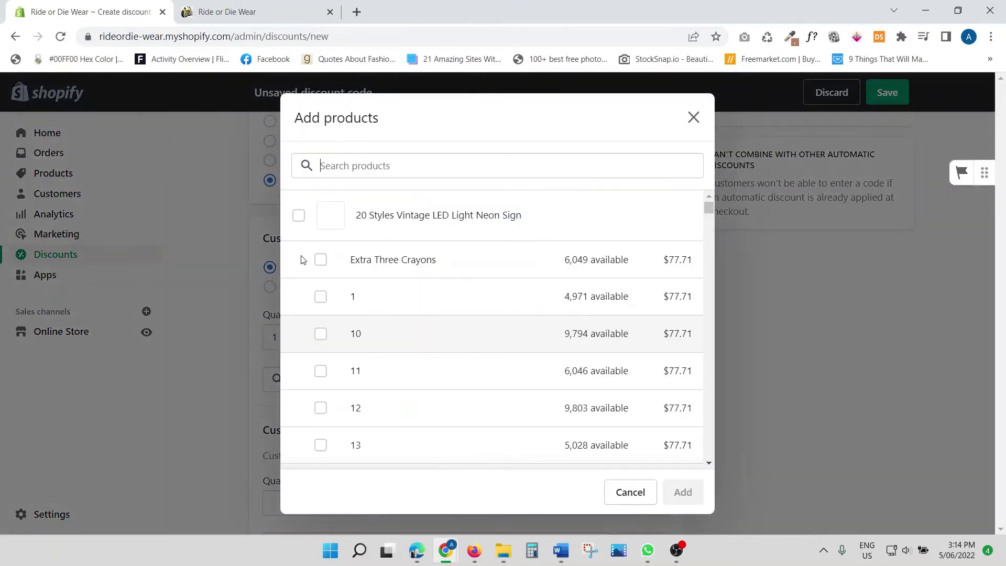
{"action": "left_click", "coordinate": [411, 308]}
{"action": "scroll", "coordinate": [410, 308], "scroll_direction": "down", "scroll_amount": 1}
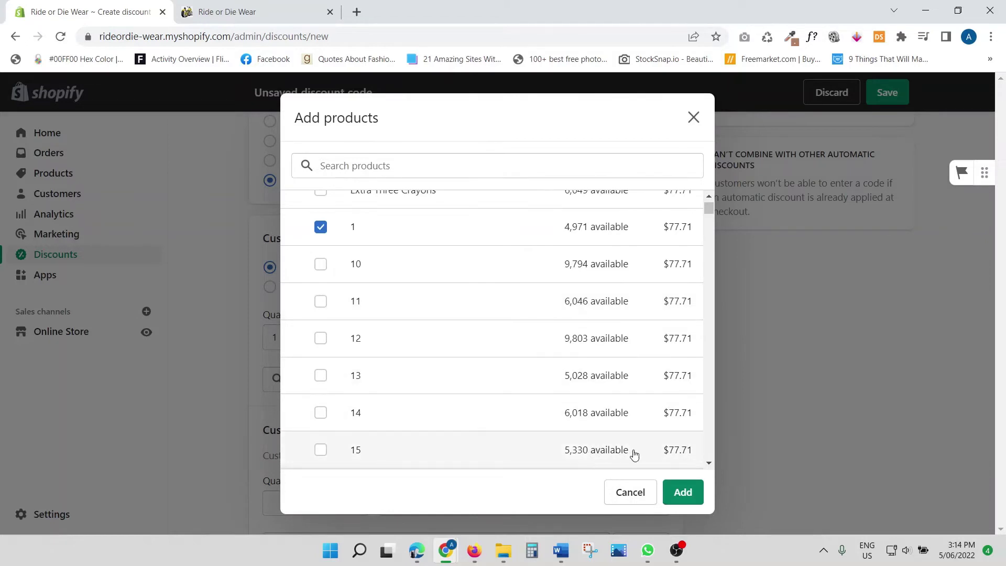
{"action": "left_click_drag", "start_coordinate": [710, 218], "coordinate": [712, 276]}
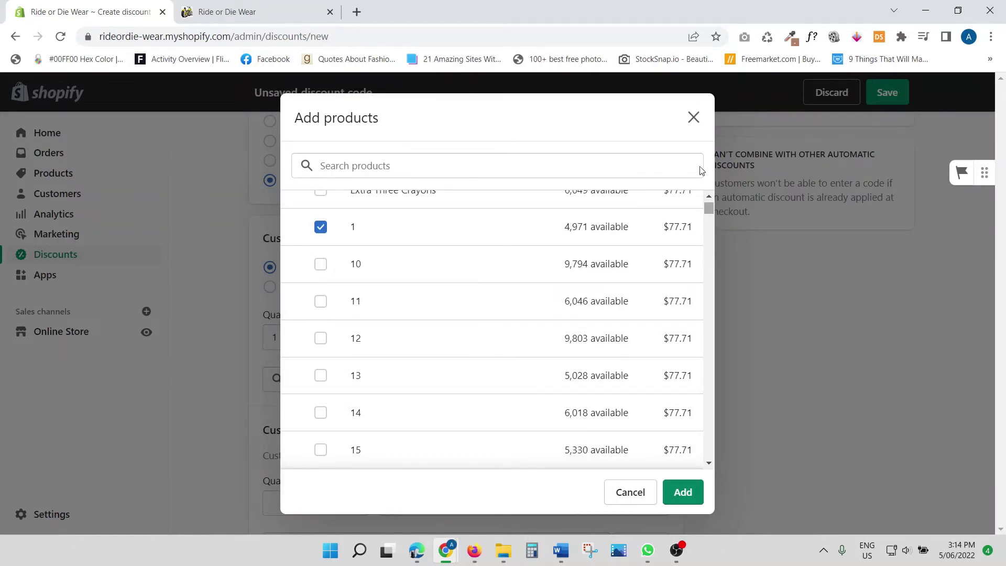
{"action": "left_click", "coordinate": [695, 120]}
Step: Set the items to buy to specific collections and add Accessories, Headwear, Leather Goods, Mens, Outerwear and Women
{"action": "left_click", "coordinate": [461, 343]}
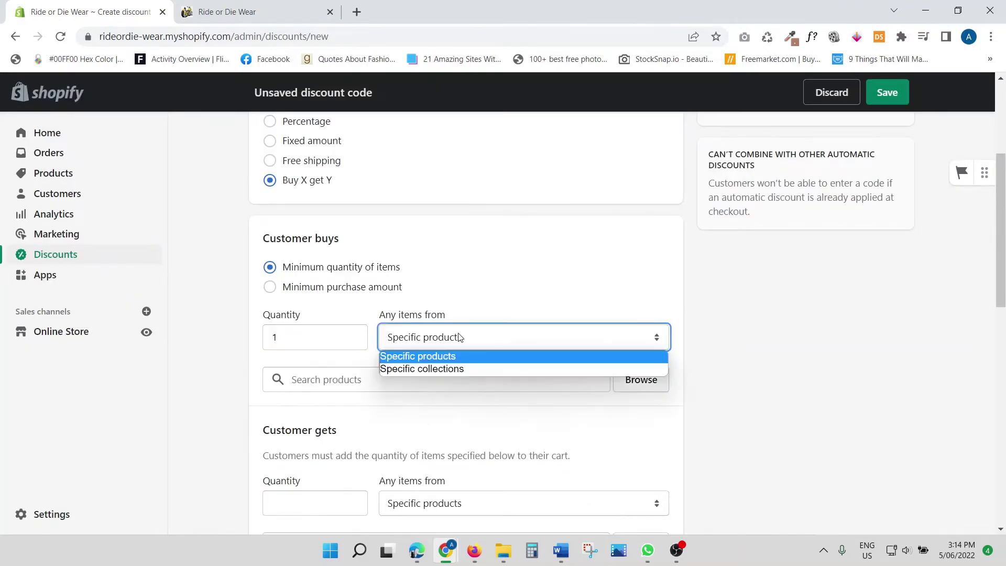
{"action": "left_click", "coordinate": [423, 369]}
{"action": "left_click", "coordinate": [649, 381]}
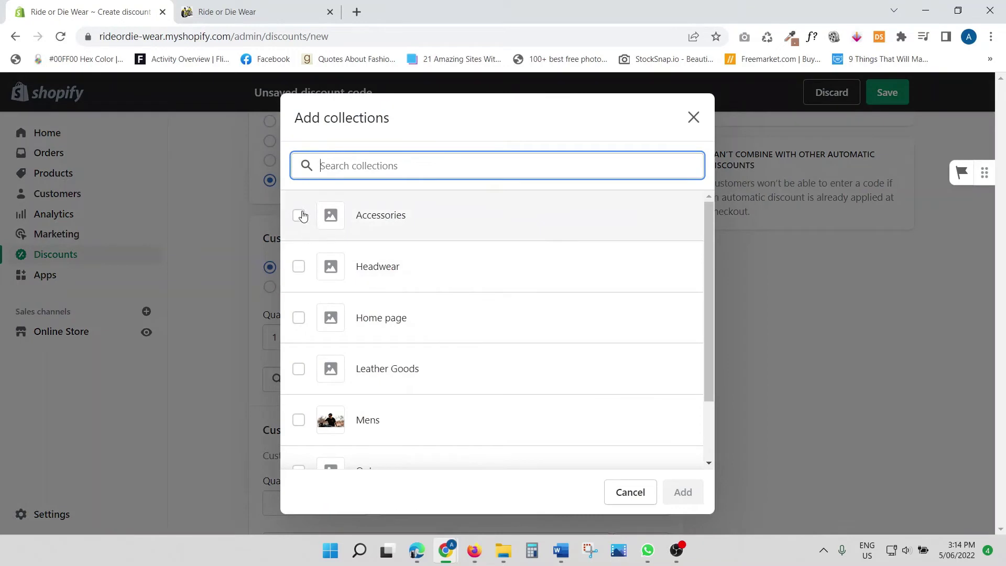
{"action": "left_click", "coordinate": [298, 216]}
{"action": "left_click", "coordinate": [299, 268]}
{"action": "left_click", "coordinate": [298, 373]}
{"action": "left_click", "coordinate": [299, 420]}
{"action": "scroll", "coordinate": [299, 427], "scroll_direction": "down", "scroll_amount": 2}
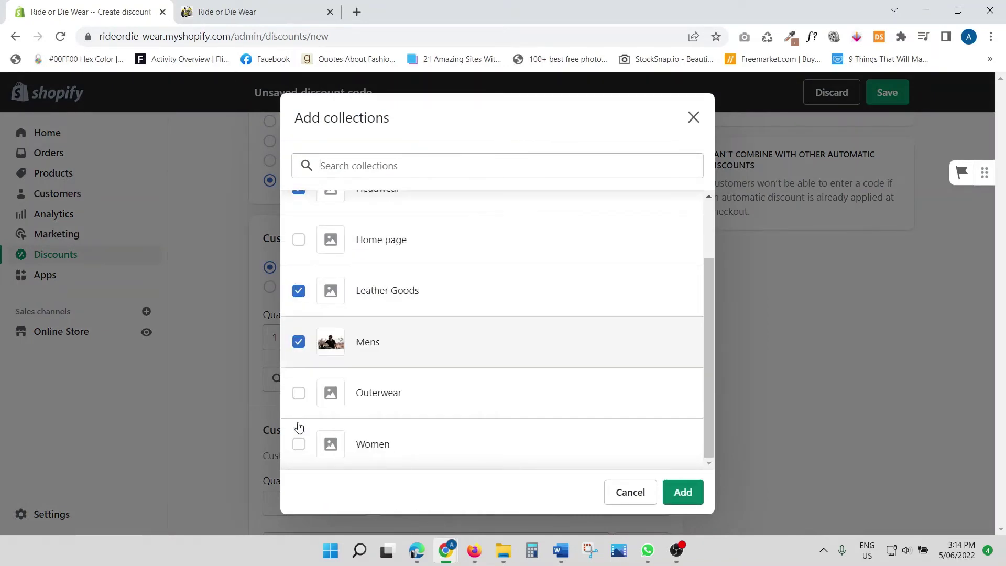
{"action": "left_click", "coordinate": [299, 394]}
{"action": "left_click", "coordinate": [299, 444]}
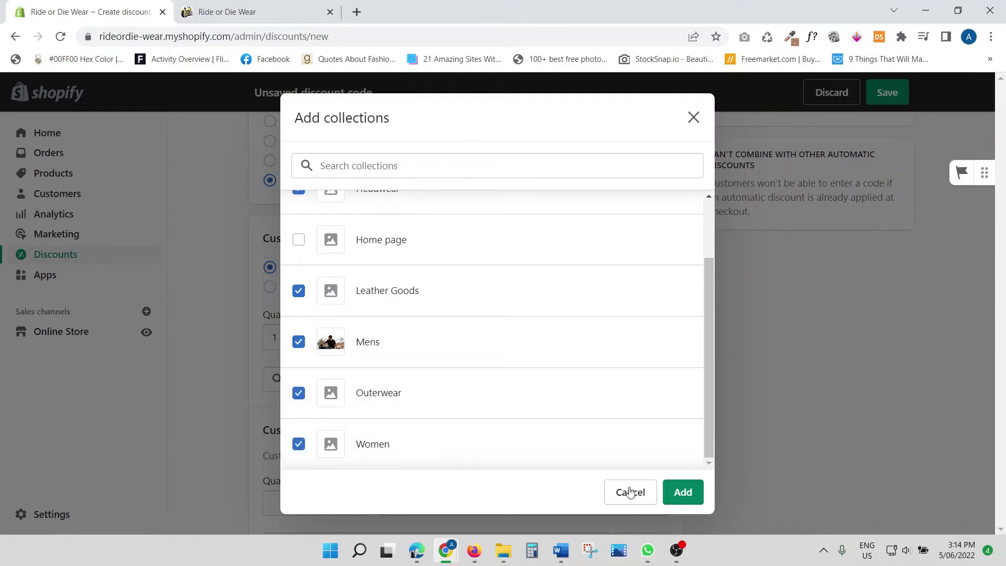
{"action": "left_click", "coordinate": [683, 492]}
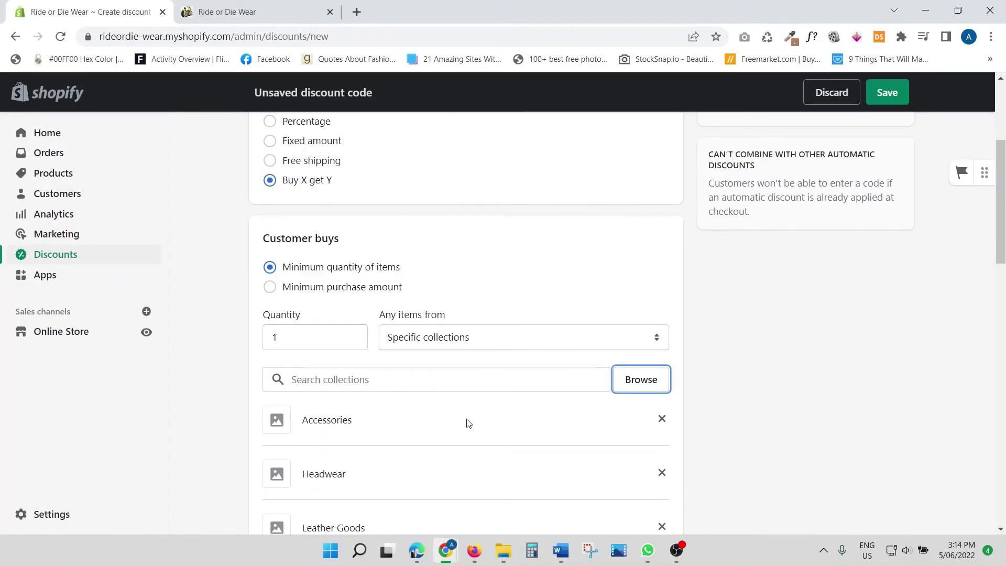
Step: Set the customer-gets quantity to 1 and the items it applies to as specific collections
{"action": "scroll", "coordinate": [455, 423], "scroll_direction": "down", "scroll_amount": 1}
{"action": "scroll", "coordinate": [386, 402], "scroll_direction": "down", "scroll_amount": 3}
{"action": "scroll", "coordinate": [351, 340], "scroll_direction": "up", "scroll_amount": 3}
{"action": "scroll", "coordinate": [352, 341], "scroll_direction": "down", "scroll_amount": 3}
{"action": "scroll", "coordinate": [360, 386], "scroll_direction": "down", "scroll_amount": 4}
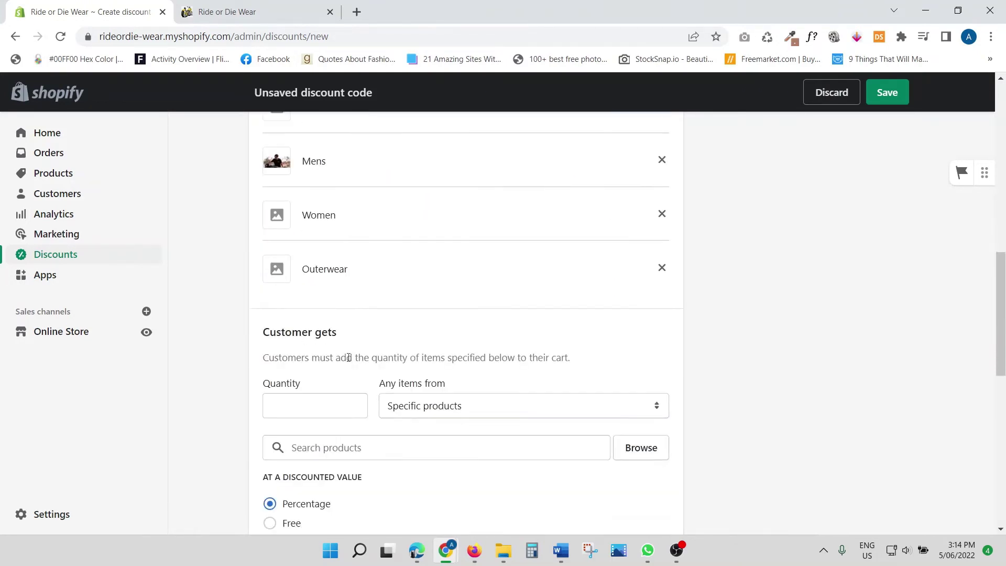
{"action": "scroll", "coordinate": [367, 341], "scroll_direction": "up", "scroll_amount": 5}
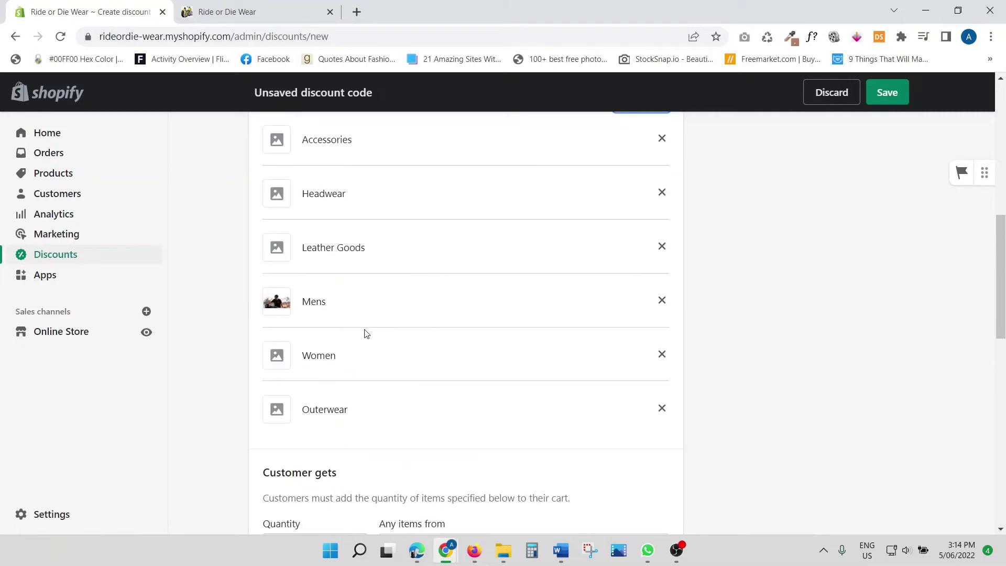
{"action": "scroll", "coordinate": [341, 296], "scroll_direction": "down", "scroll_amount": 9}
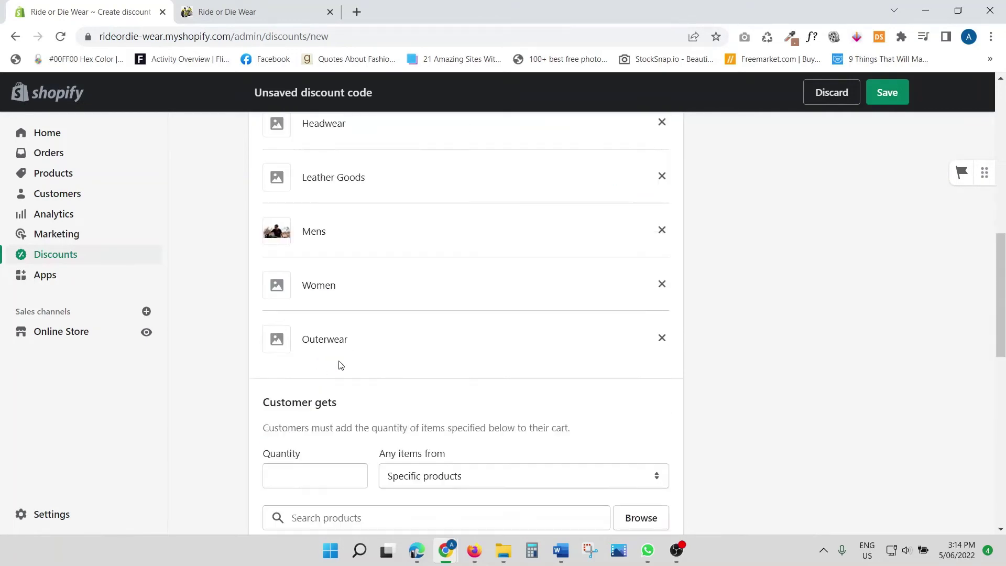
{"action": "scroll", "coordinate": [341, 346], "scroll_direction": "up", "scroll_amount": 3}
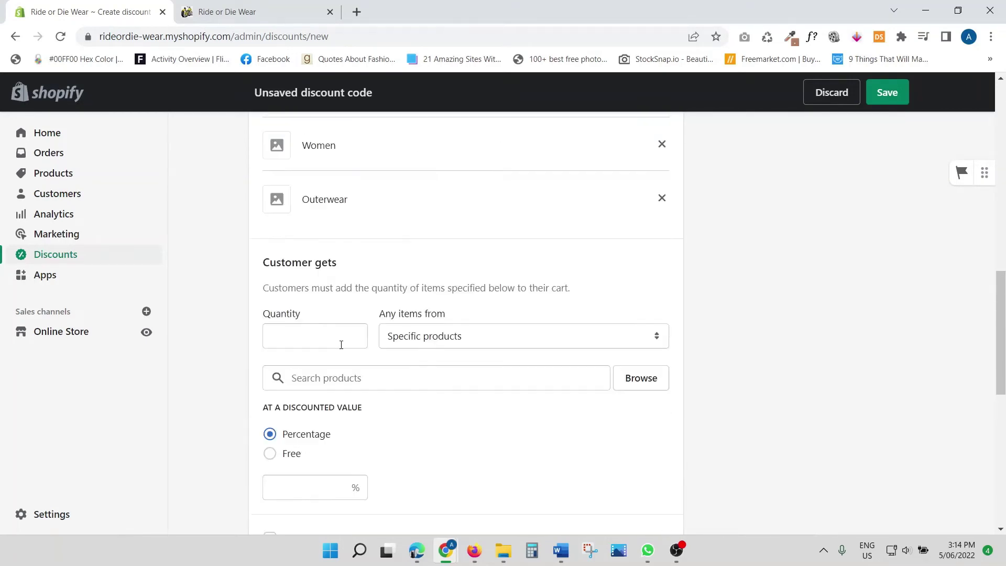
{"action": "left_click_drag", "start_coordinate": [350, 272], "coordinate": [263, 268]}
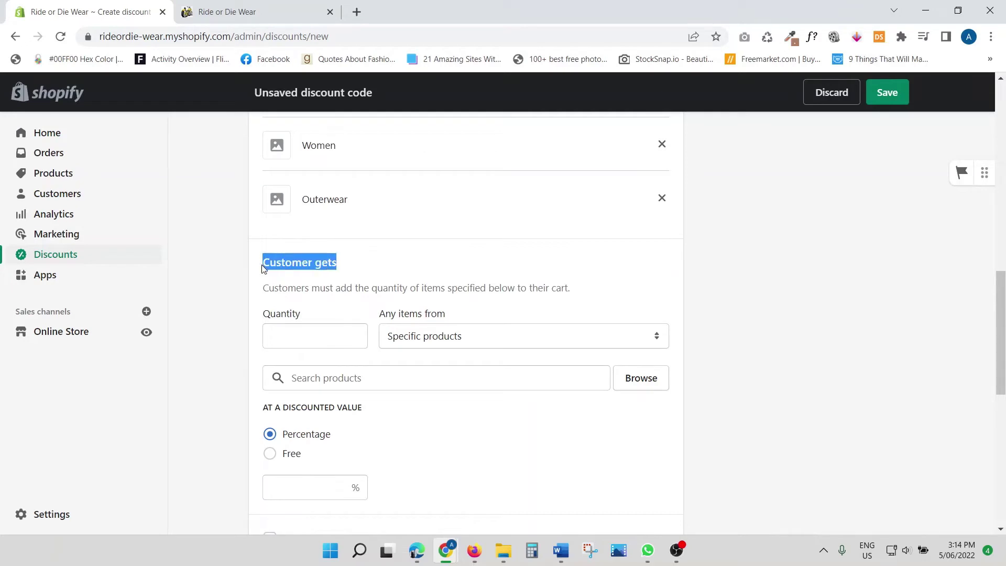
{"action": "left_click", "coordinate": [284, 337]}
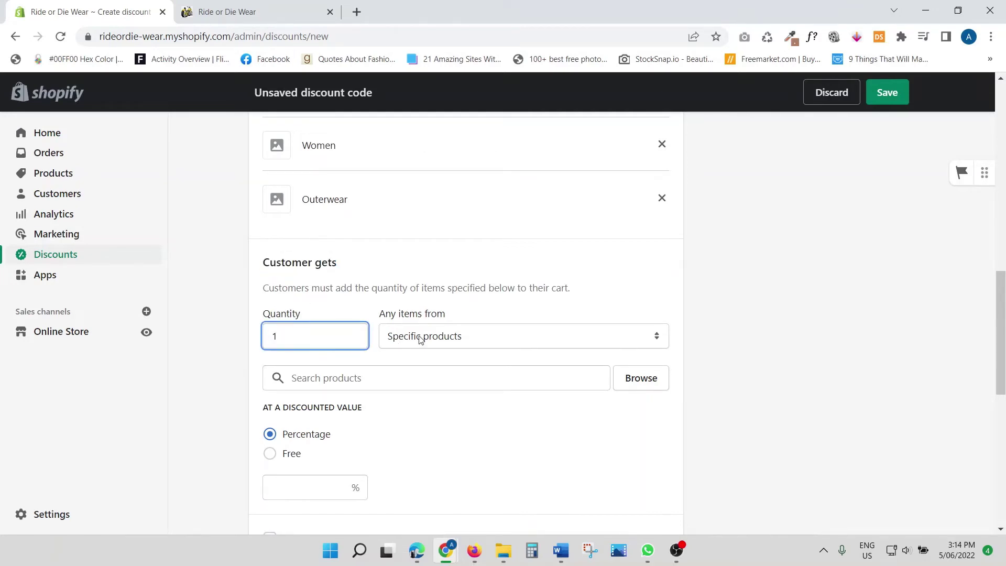
{"action": "left_click", "coordinate": [482, 342]}
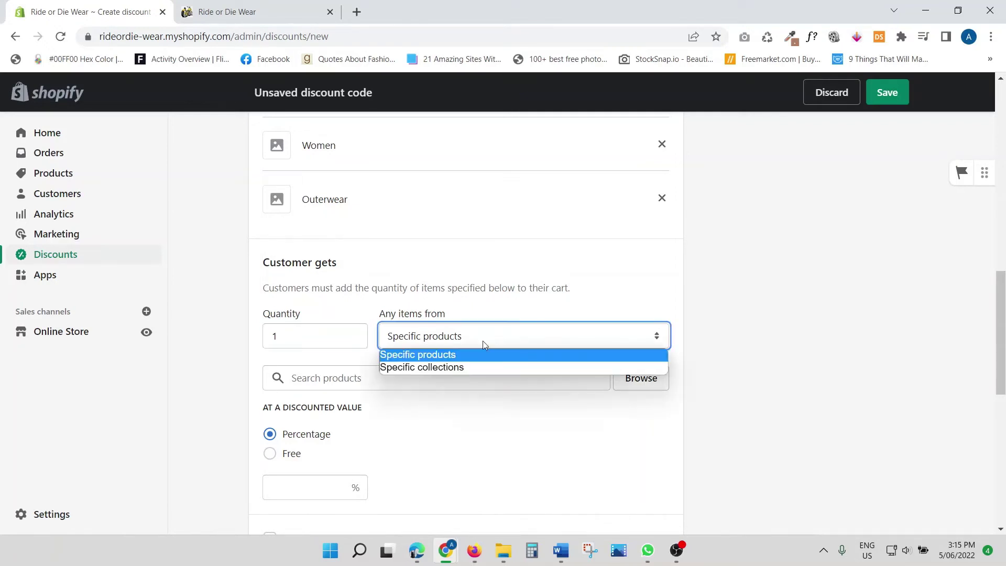
{"action": "left_click", "coordinate": [439, 367]}
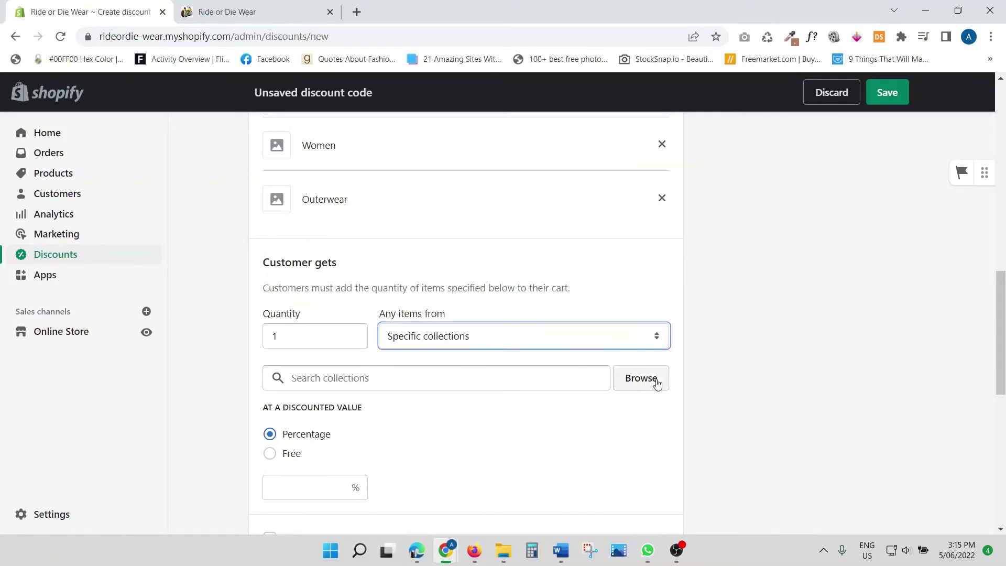
Step: Add the Accessories, Headwear, Leather Goods, Mens, Outerwear and Women collections to the items the customer gets
{"action": "left_click", "coordinate": [641, 378]}
{"action": "left_click", "coordinate": [299, 216]}
{"action": "left_click", "coordinate": [299, 268]}
{"action": "left_click", "coordinate": [298, 318]}
{"action": "left_click", "coordinate": [299, 320]}
{"action": "left_click", "coordinate": [299, 375]}
{"action": "left_click", "coordinate": [298, 421]}
{"action": "scroll", "coordinate": [301, 451], "scroll_direction": "down", "scroll_amount": 2}
{"action": "left_click", "coordinate": [298, 399]}
{"action": "left_click", "coordinate": [298, 445]}
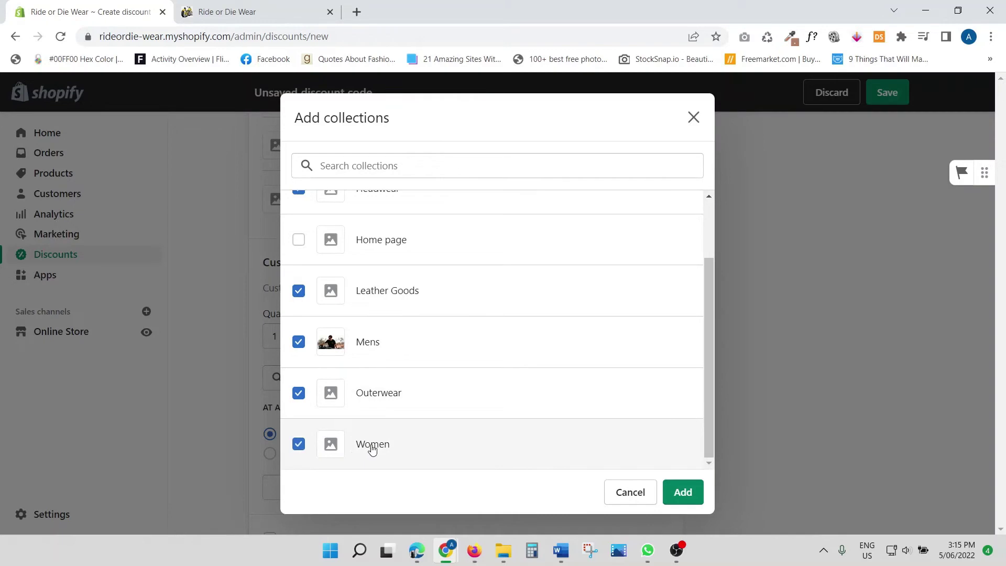
{"action": "left_click", "coordinate": [674, 496]}
Step: Review the discount code, its type and the customer-buys quantity and collections
{"action": "scroll", "coordinate": [544, 406], "scroll_direction": "down", "scroll_amount": 6}
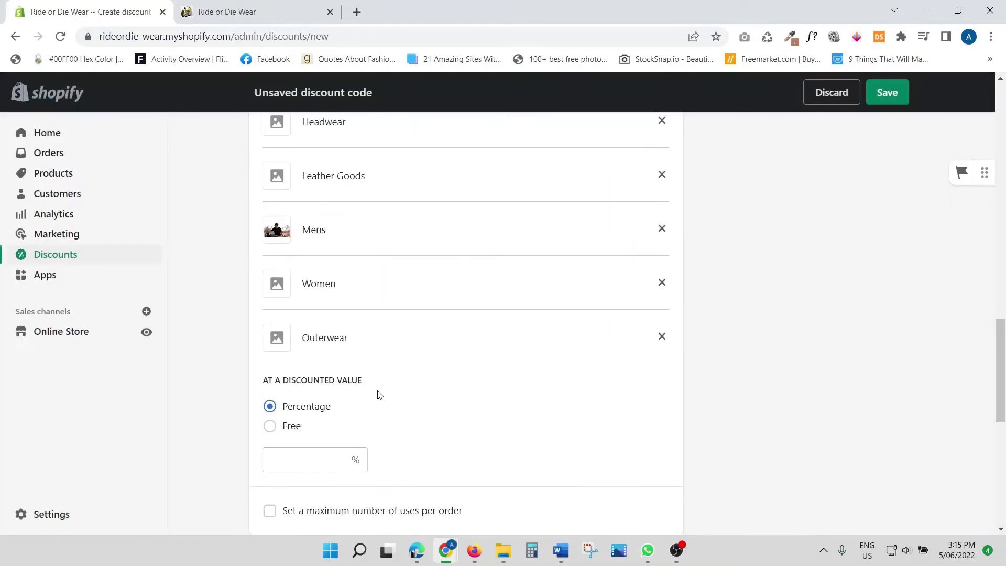
{"action": "scroll", "coordinate": [385, 394], "scroll_direction": "up", "scroll_amount": 15}
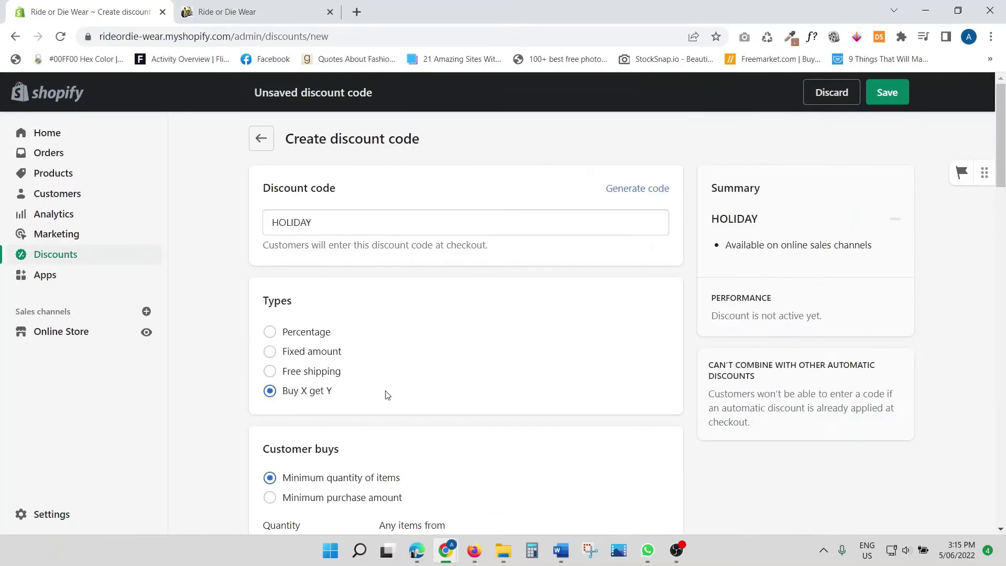
{"action": "scroll", "coordinate": [344, 366], "scroll_direction": "down", "scroll_amount": 4}
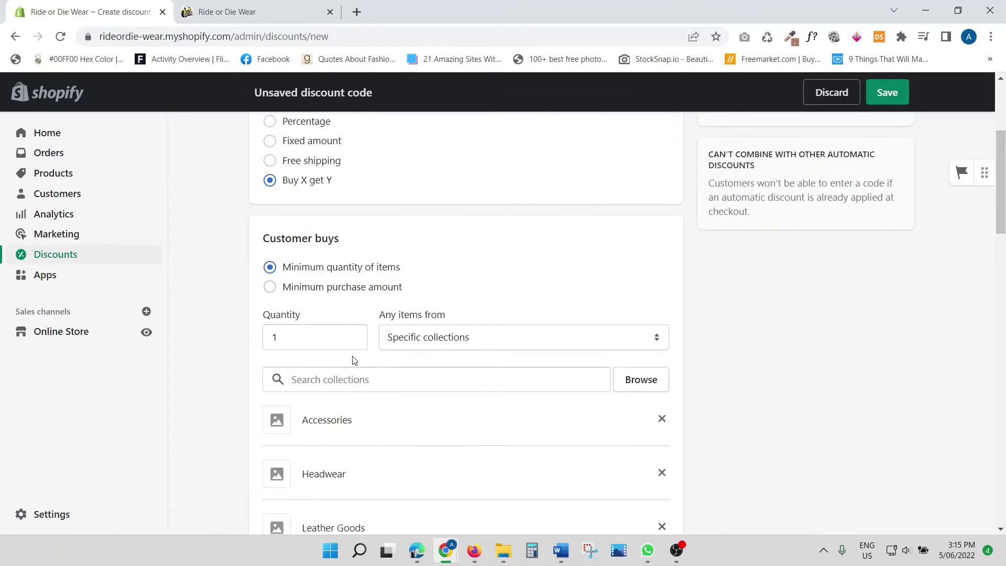
{"action": "scroll", "coordinate": [283, 286], "scroll_direction": "down", "scroll_amount": 1}
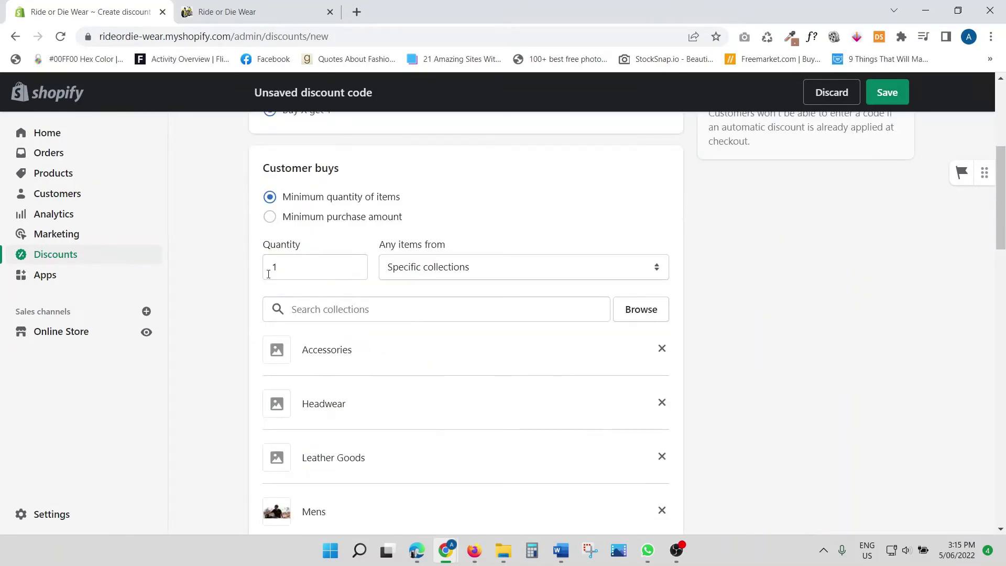
{"action": "scroll", "coordinate": [313, 267], "scroll_direction": "down", "scroll_amount": 2}
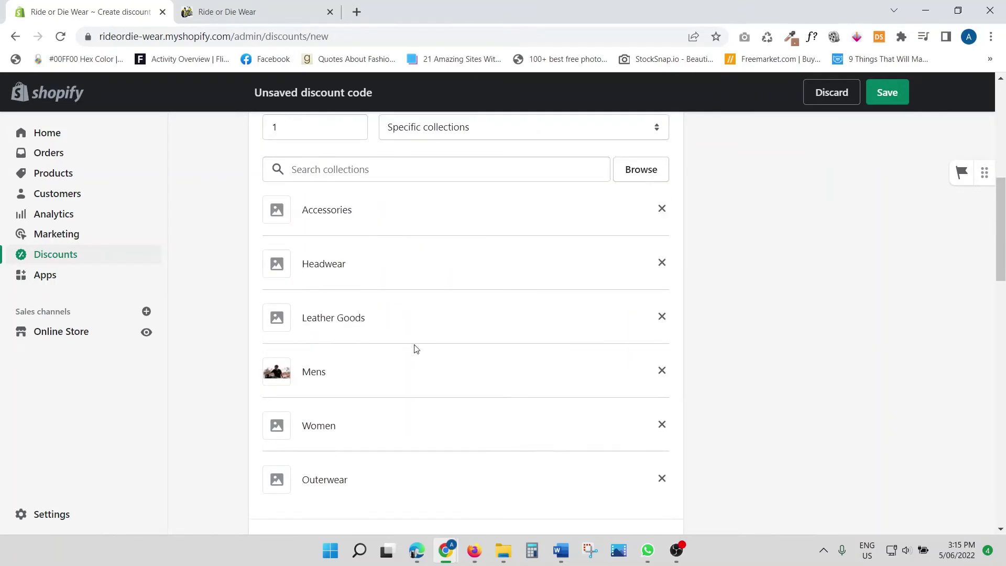
{"action": "scroll", "coordinate": [413, 348], "scroll_direction": "down", "scroll_amount": 3}
{"action": "scroll", "coordinate": [407, 351], "scroll_direction": "up", "scroll_amount": 3}
{"action": "scroll", "coordinate": [382, 353], "scroll_direction": "down", "scroll_amount": 6}
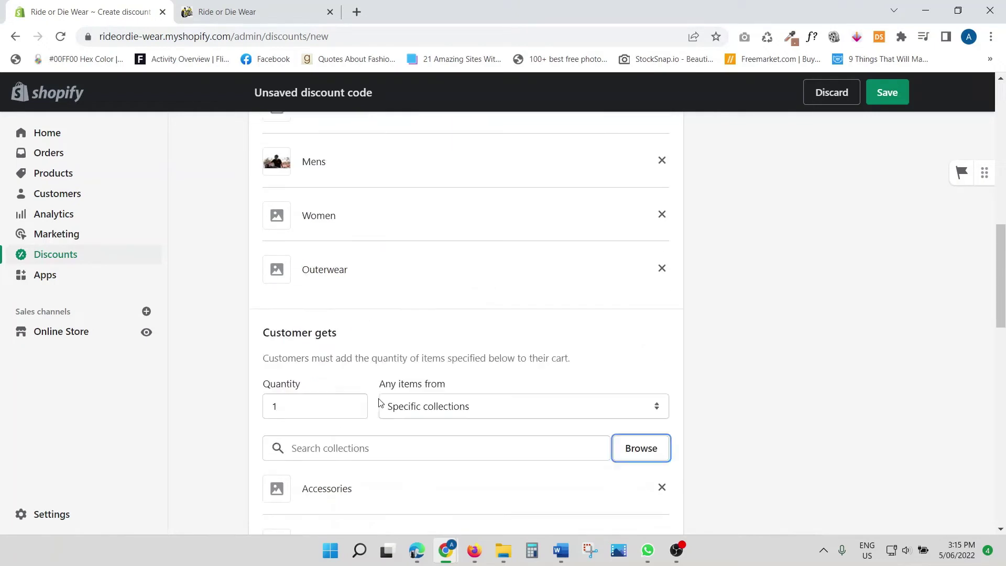
Step: Make the customer-gets items free instead of discounted by a percentage
{"action": "scroll", "coordinate": [333, 296], "scroll_direction": "down", "scroll_amount": 2}
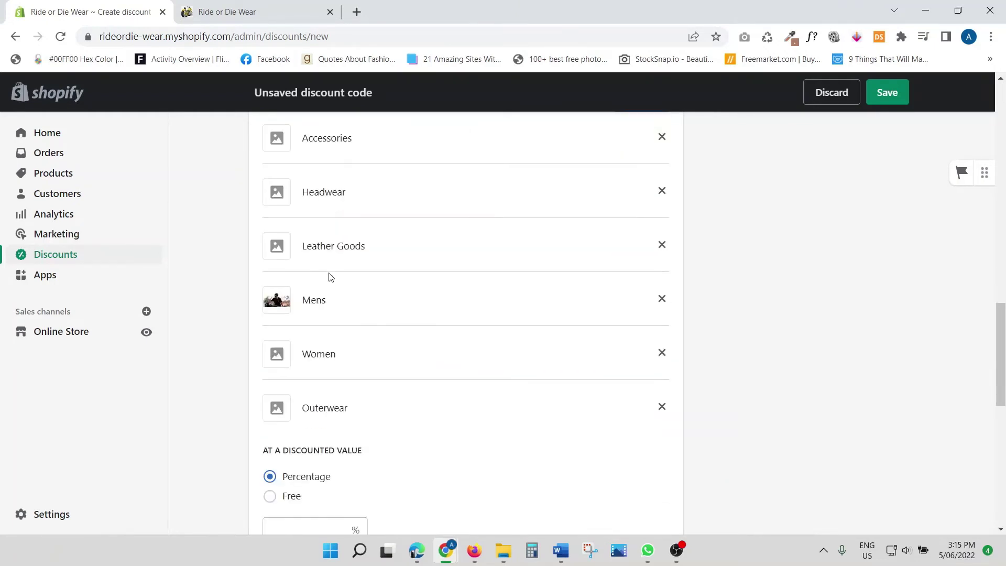
{"action": "scroll", "coordinate": [367, 398], "scroll_direction": "down", "scroll_amount": 1}
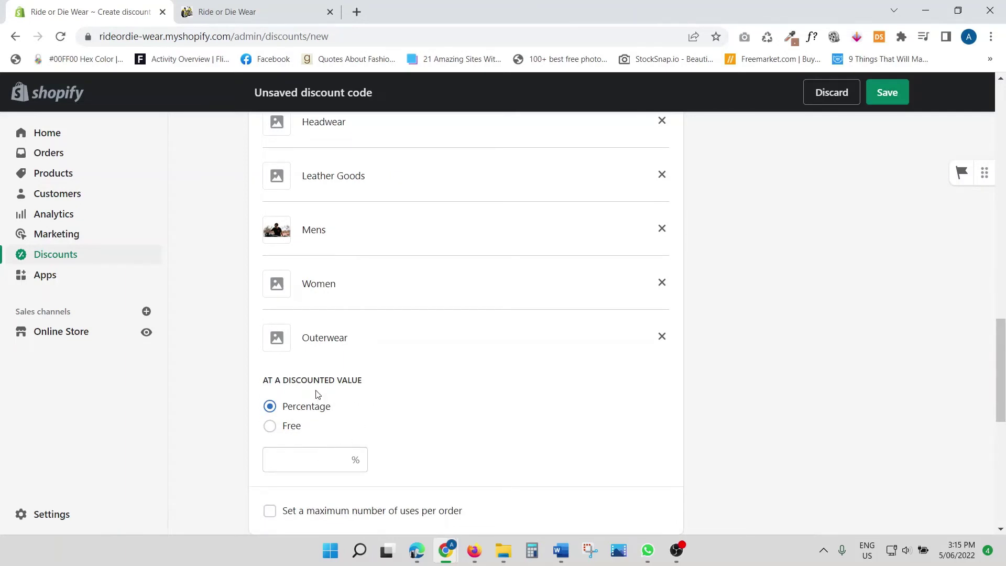
{"action": "left_click", "coordinate": [271, 426]}
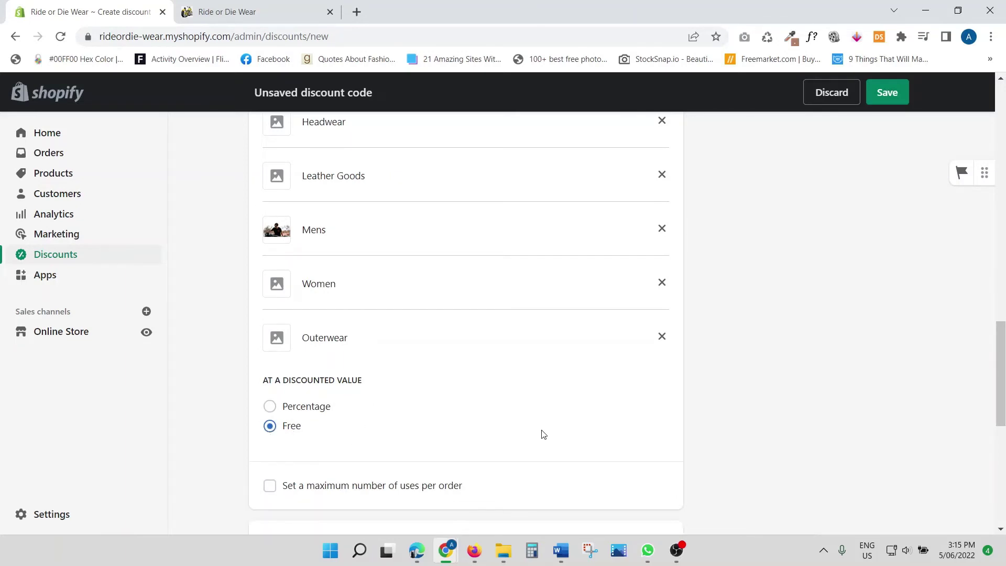
Step: Try the option for a maximum number of uses per order and turn it back off
{"action": "scroll", "coordinate": [549, 434], "scroll_direction": "down", "scroll_amount": 3}
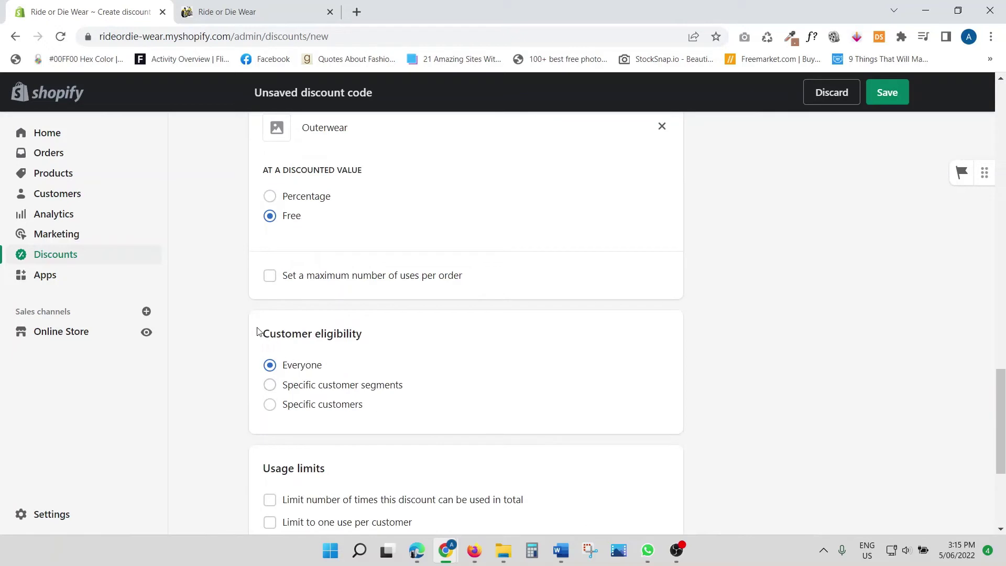
{"action": "scroll", "coordinate": [281, 369], "scroll_direction": "down", "scroll_amount": 1}
{"action": "scroll", "coordinate": [281, 369], "scroll_direction": "down", "scroll_amount": 1}
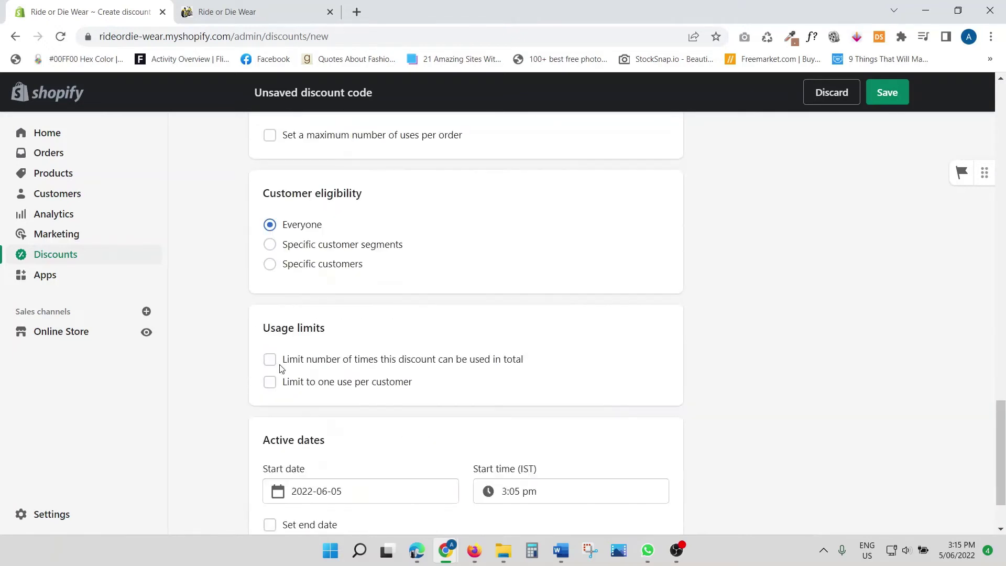
{"action": "scroll", "coordinate": [280, 369], "scroll_direction": "up", "scroll_amount": 1}
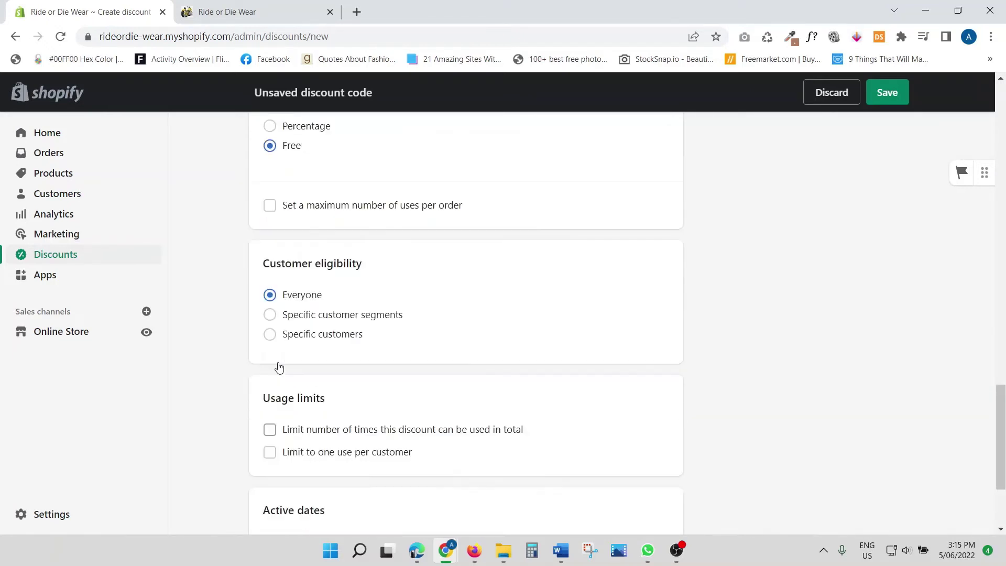
{"action": "scroll", "coordinate": [280, 367], "scroll_direction": "up", "scroll_amount": 2}
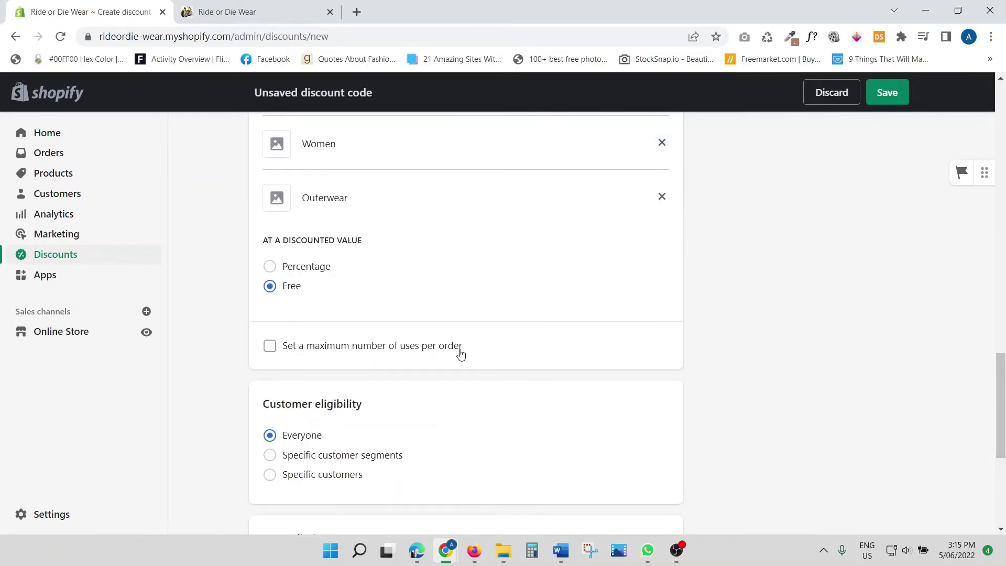
{"action": "left_click", "coordinate": [270, 347]}
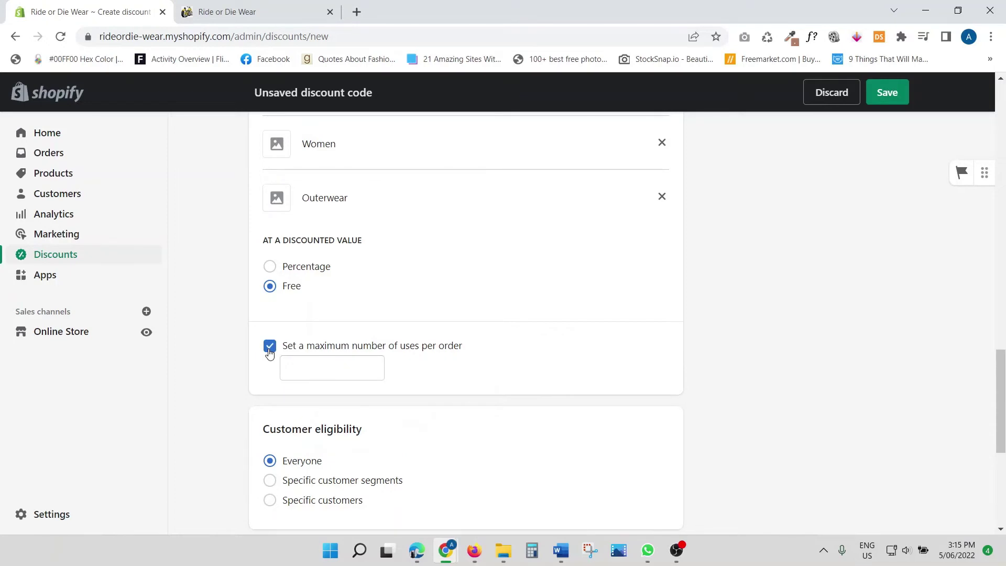
{"action": "left_click", "coordinate": [270, 349]}
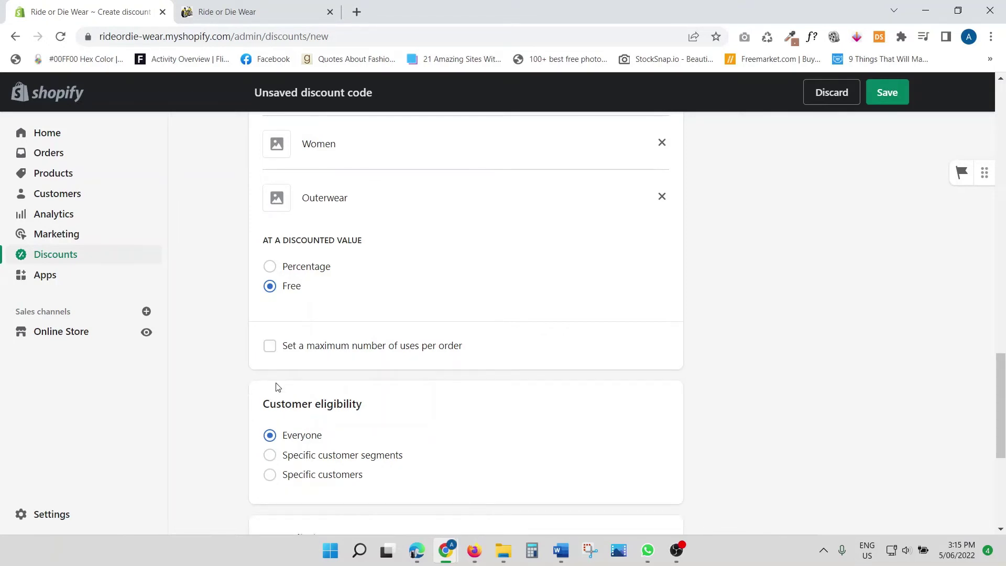
Step: Review the customer eligibility, usage limits and active dates, and check the discount summary
{"action": "scroll", "coordinate": [278, 386], "scroll_direction": "down", "scroll_amount": 3}
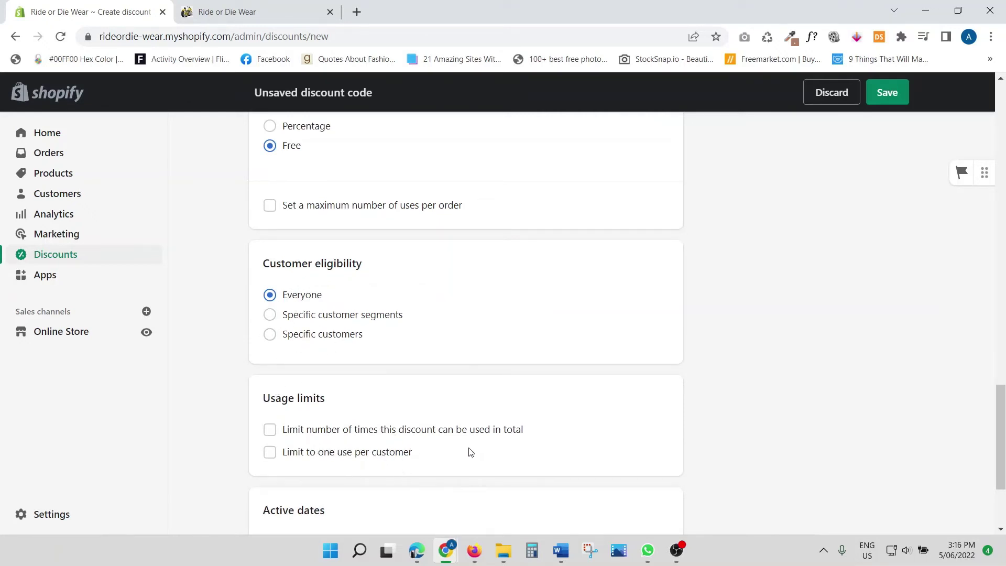
{"action": "scroll", "coordinate": [461, 448], "scroll_direction": "down", "scroll_amount": 3}
{"action": "scroll", "coordinate": [451, 446], "scroll_direction": "up", "scroll_amount": 8}
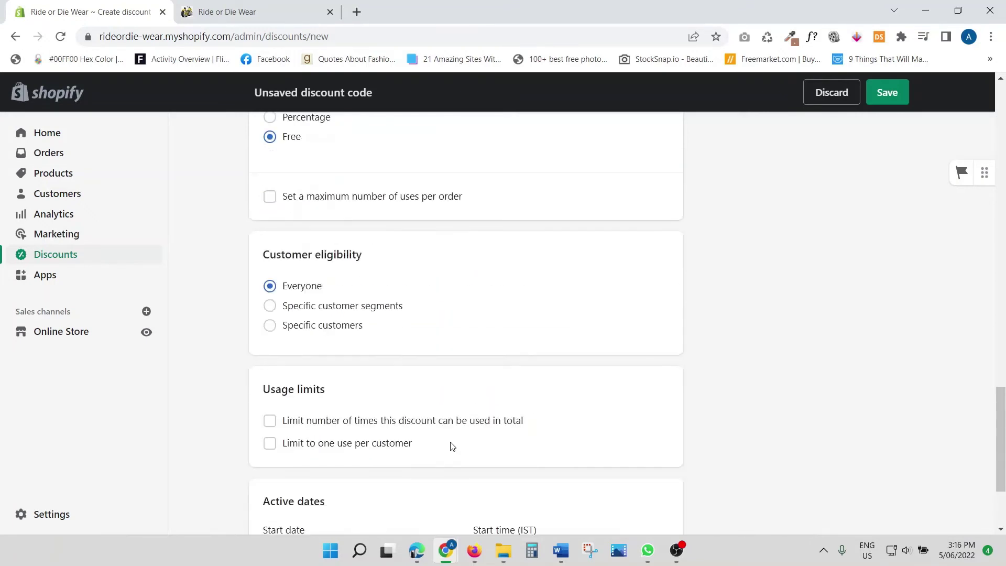
{"action": "scroll", "coordinate": [452, 446], "scroll_direction": "down", "scroll_amount": 5}
{"action": "scroll", "coordinate": [360, 456], "scroll_direction": "up", "scroll_amount": 15}
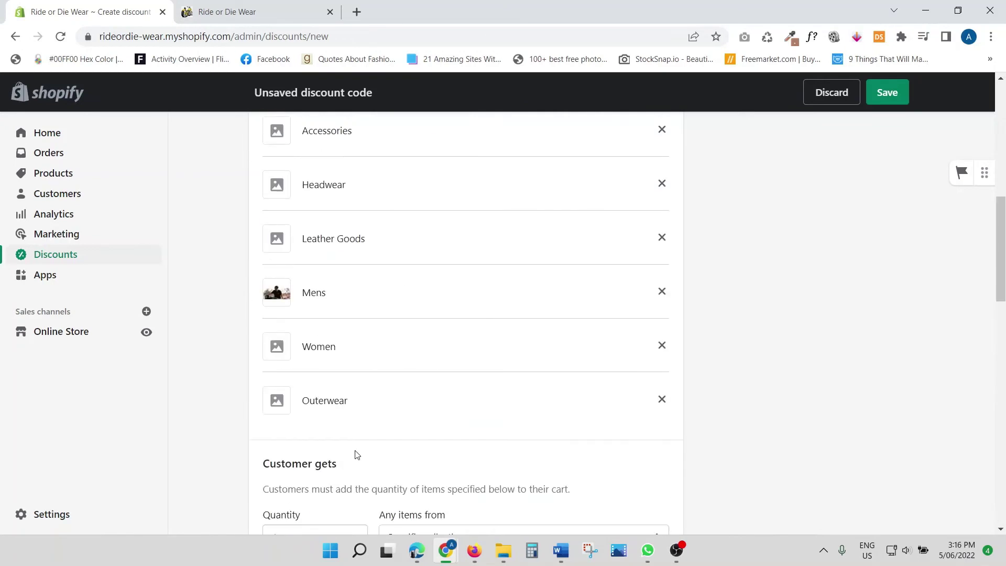
{"action": "scroll", "coordinate": [355, 455], "scroll_direction": "up", "scroll_amount": 10}
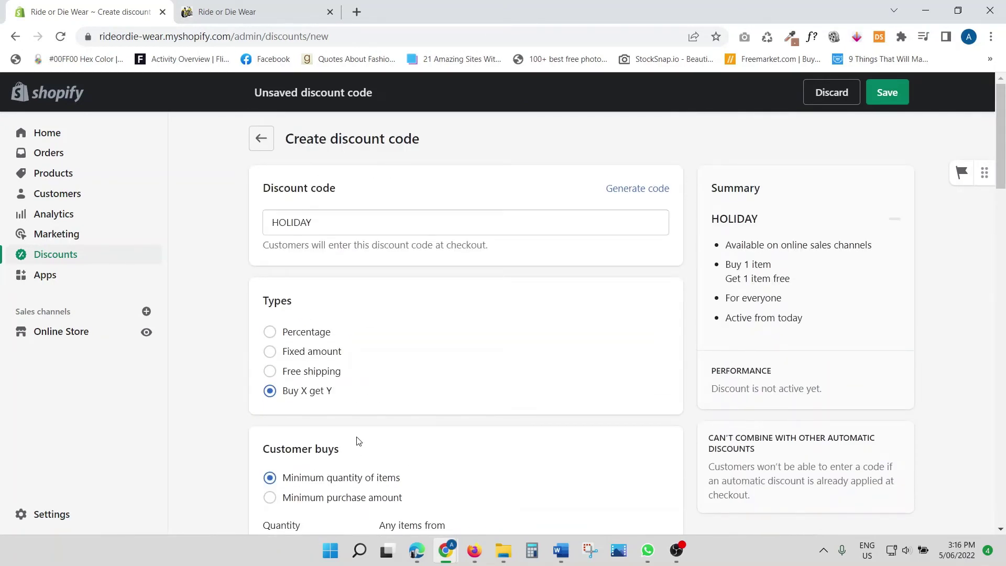
{"action": "scroll", "coordinate": [449, 431], "scroll_direction": "down", "scroll_amount": 1}
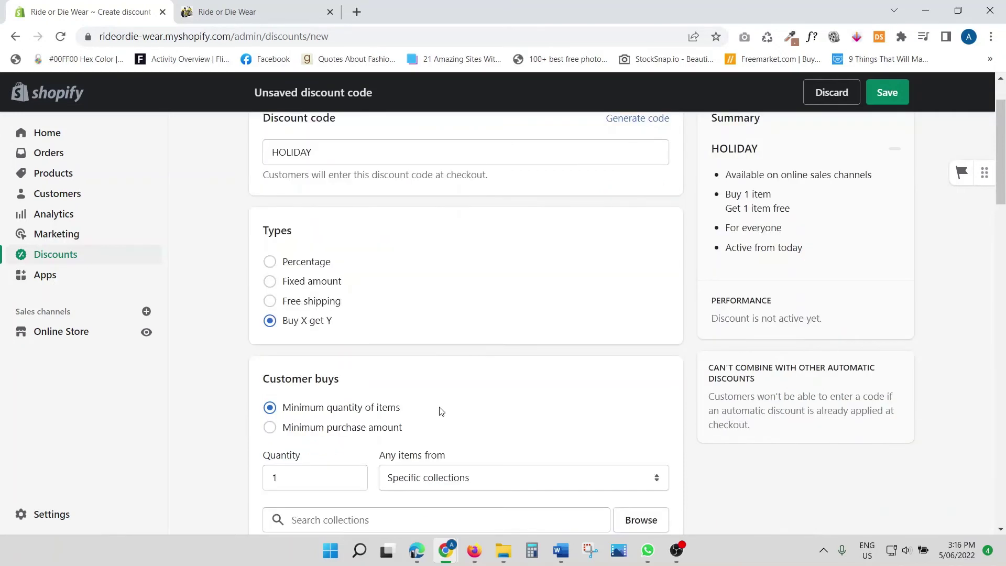
{"action": "scroll", "coordinate": [439, 401], "scroll_direction": "down", "scroll_amount": 1}
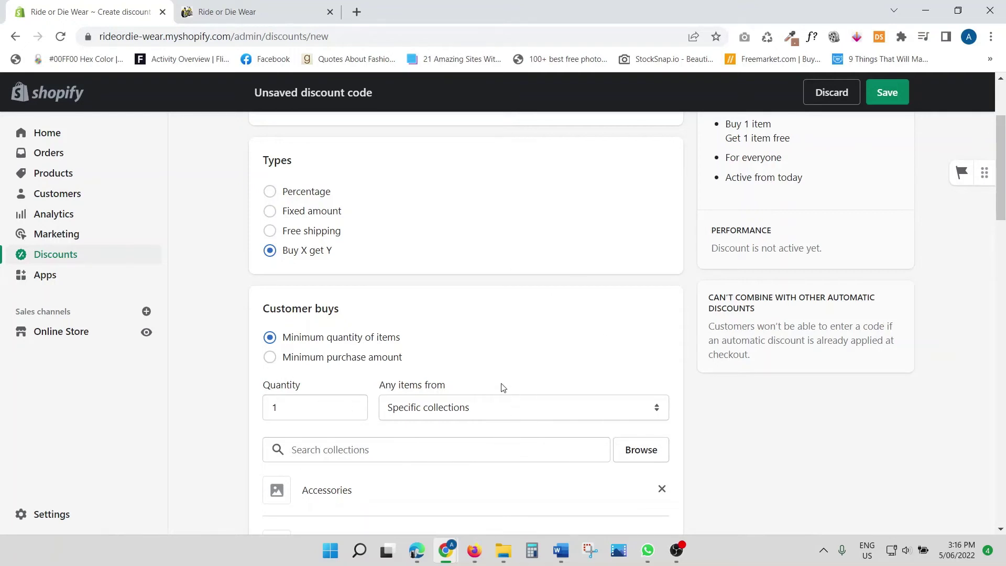
Step: Switch the purchase condition to a minimum purchase amount and set it to $10.00
{"action": "left_click", "coordinate": [270, 358]}
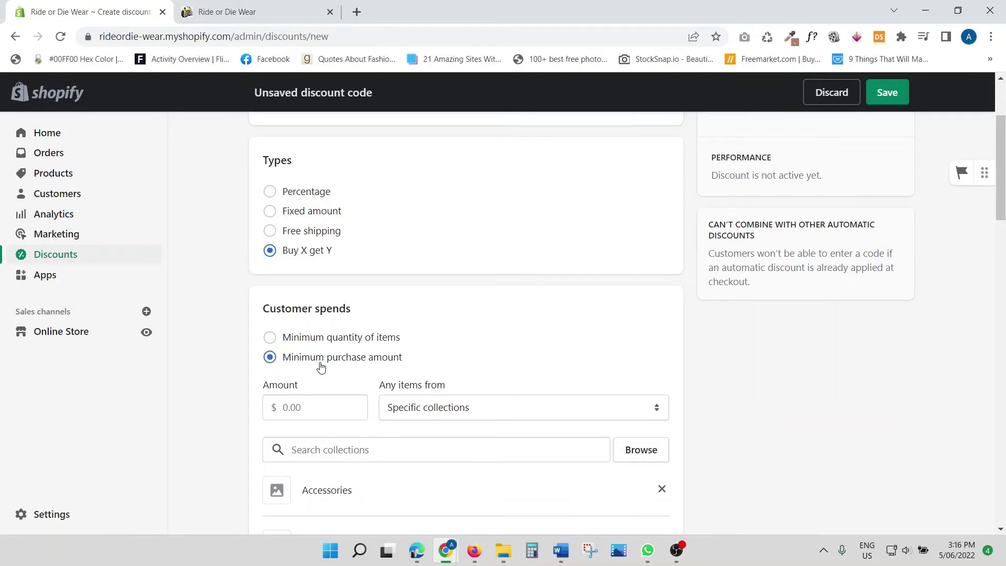
{"action": "left_click", "coordinate": [311, 408]}
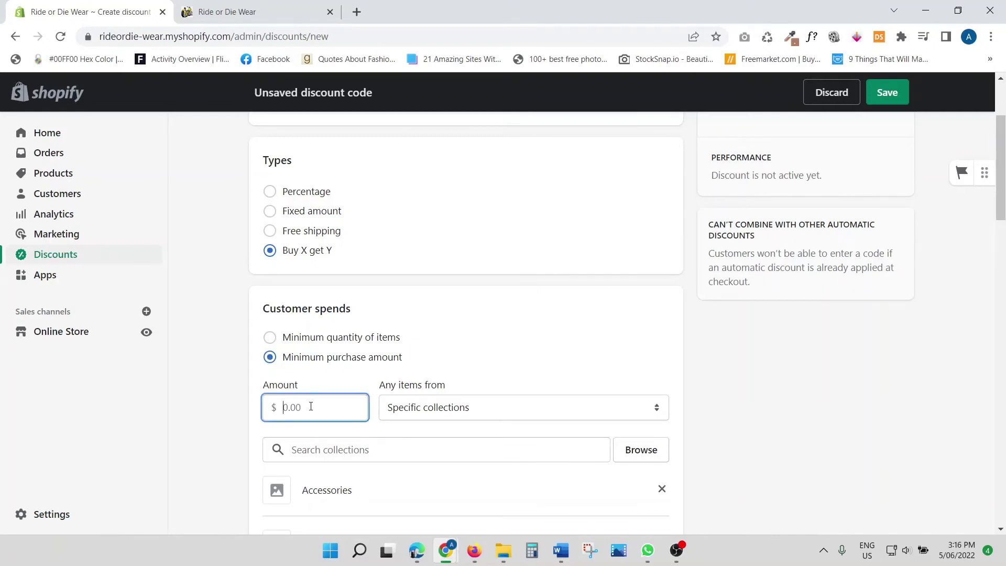
{"action": "type", "text": "10"}
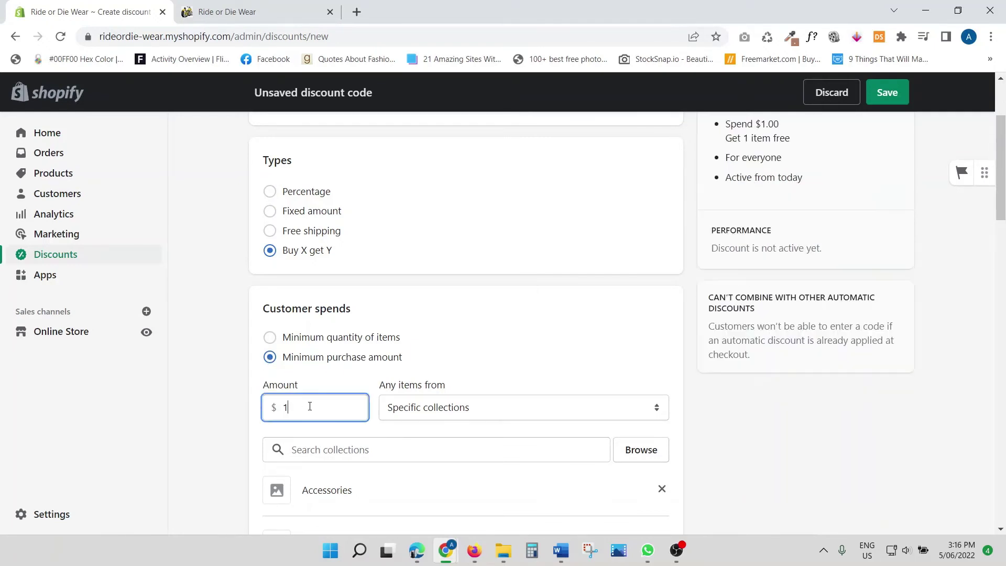
{"action": "left_click", "coordinate": [222, 427]}
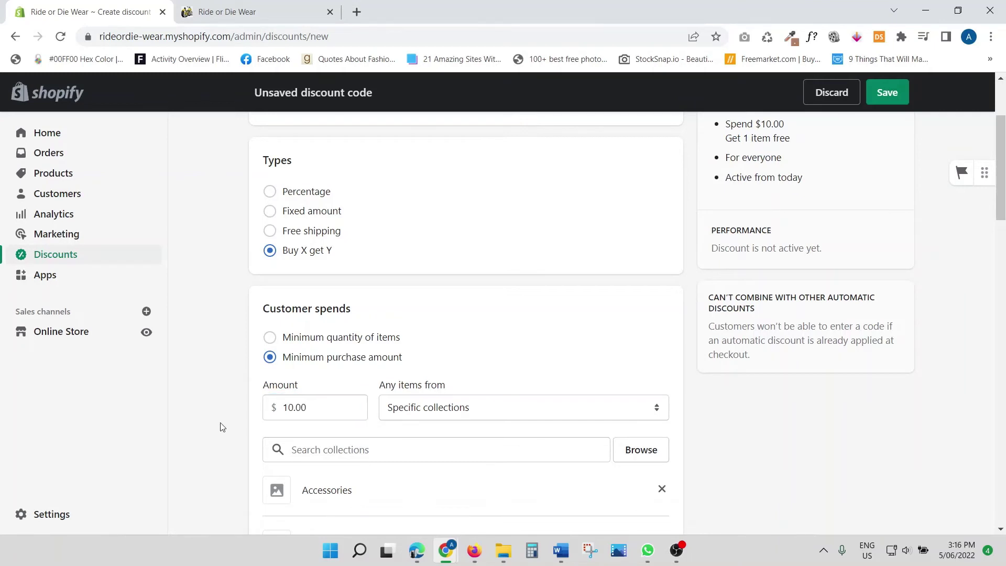
{"action": "scroll", "coordinate": [222, 427], "scroll_direction": "down", "scroll_amount": 9}
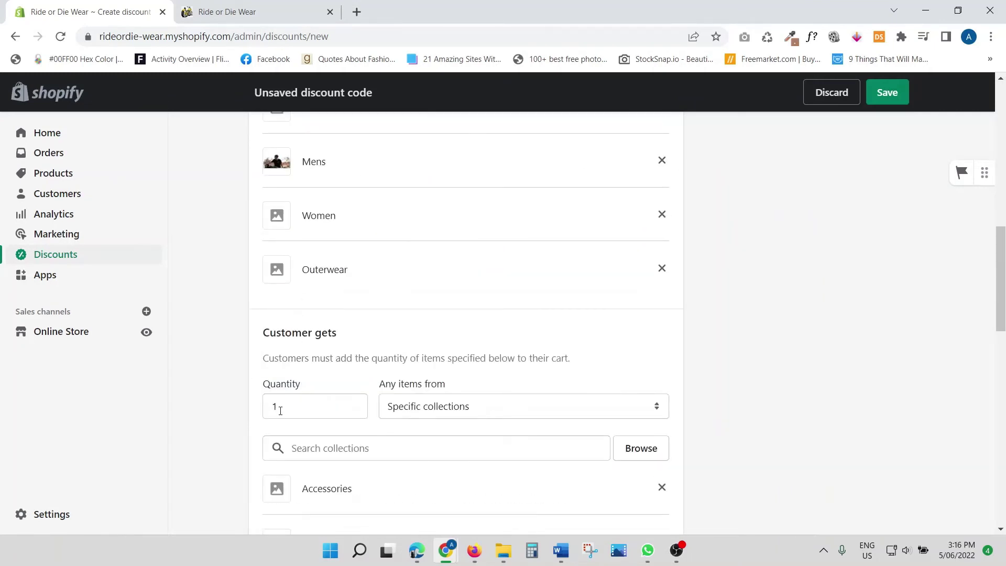
Step: Review the customer-gets conditions and switch the discount type from Buy X get Y to Percentage
{"action": "scroll", "coordinate": [290, 404], "scroll_direction": "down", "scroll_amount": 3}
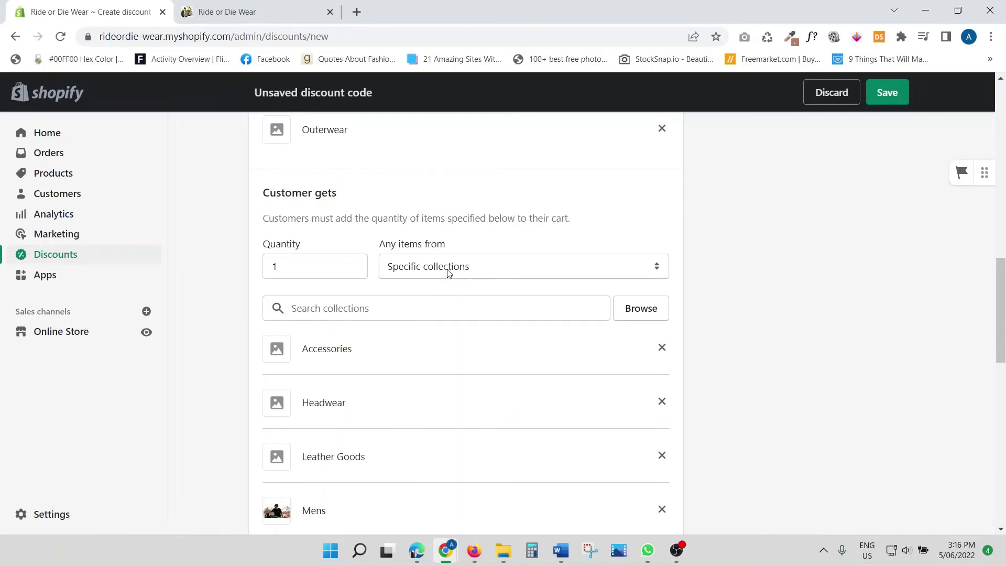
{"action": "scroll", "coordinate": [395, 370], "scroll_direction": "down", "scroll_amount": 6}
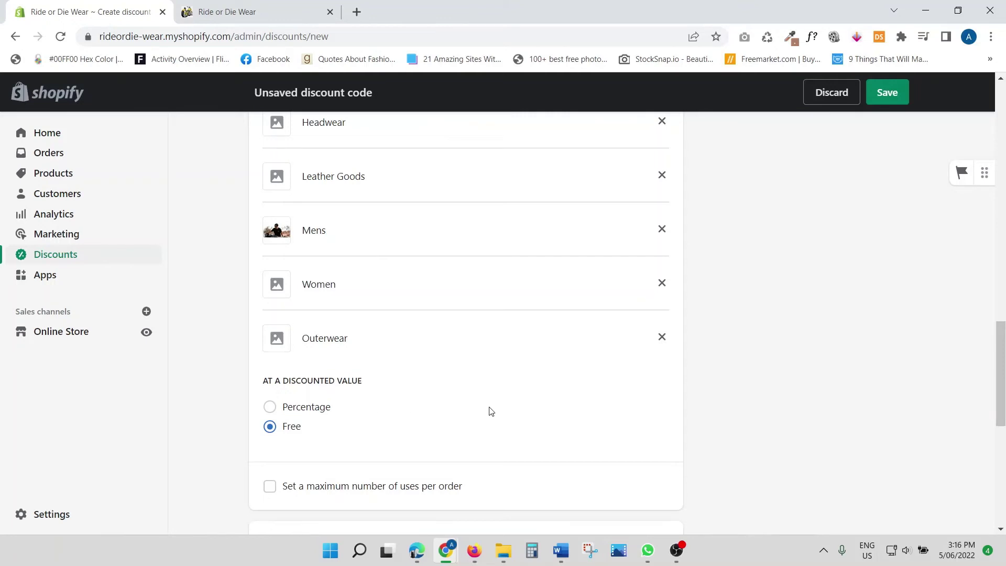
{"action": "scroll", "coordinate": [490, 409], "scroll_direction": "up", "scroll_amount": 10}
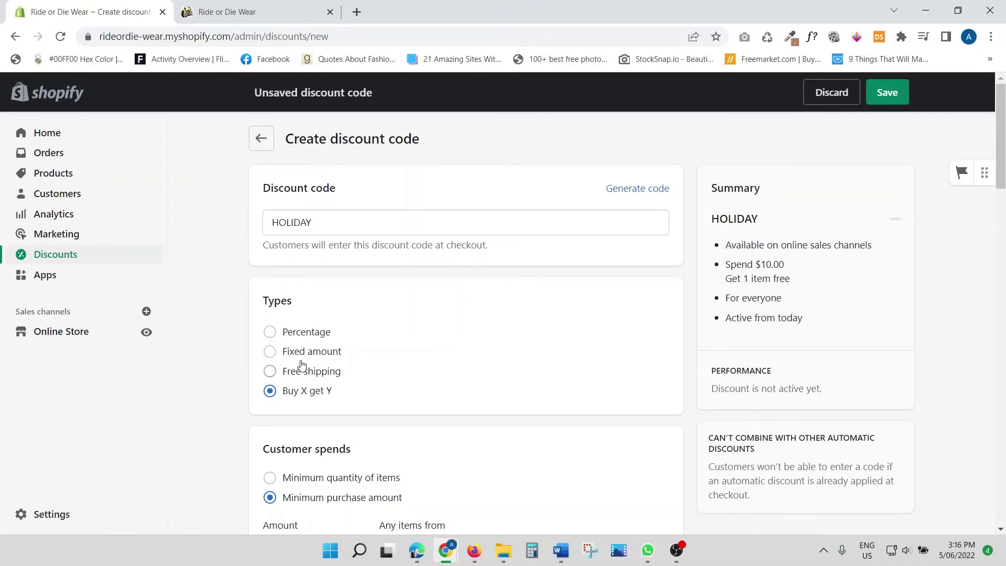
{"action": "left_click", "coordinate": [271, 333]}
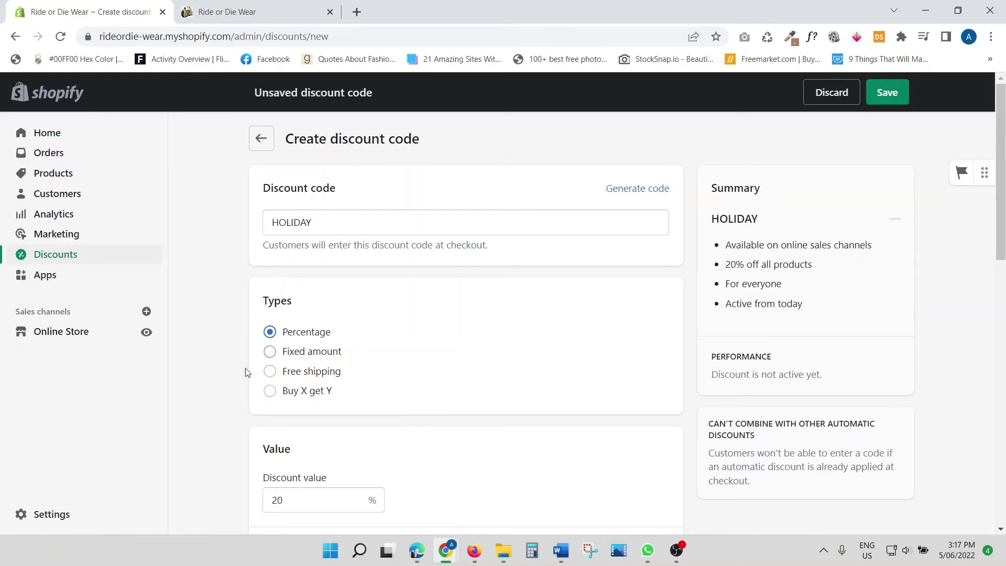
Step: Check the percentage discount's product scope, minimum requirements, eligibility, usage limits and active dates, and save the discount code
{"action": "scroll", "coordinate": [291, 419], "scroll_direction": "down", "scroll_amount": 4}
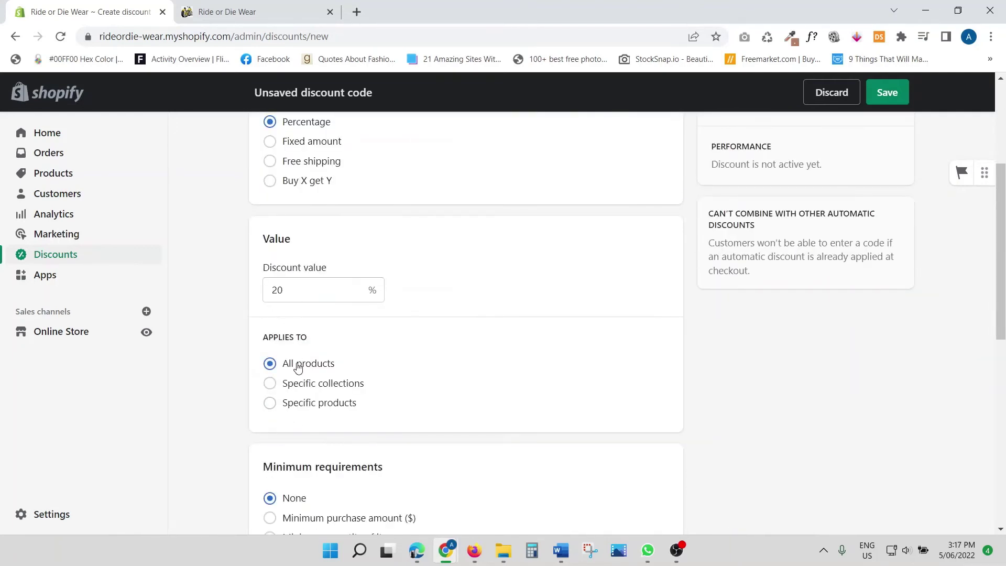
{"action": "scroll", "coordinate": [283, 367], "scroll_direction": "down", "scroll_amount": 1}
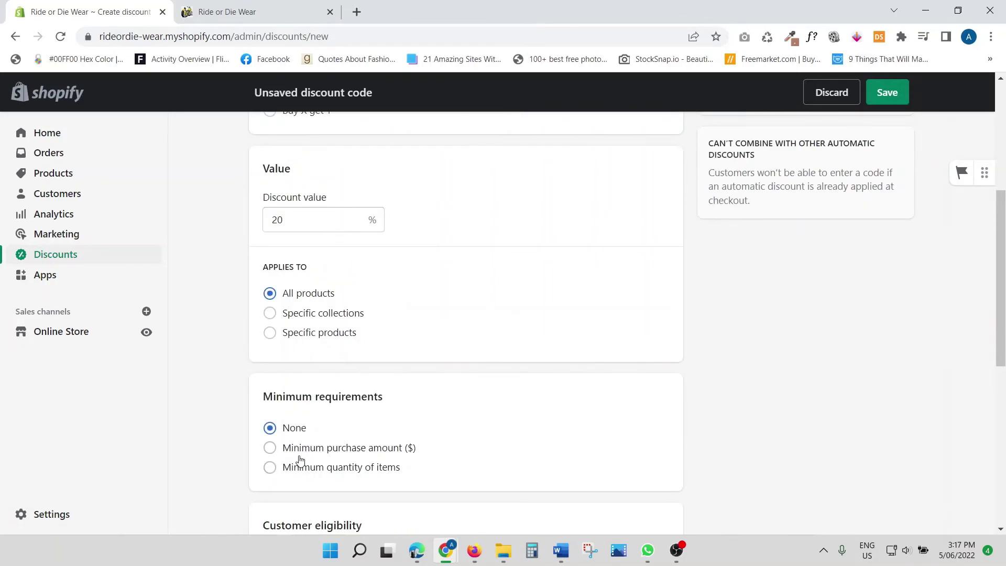
{"action": "scroll", "coordinate": [310, 455], "scroll_direction": "down", "scroll_amount": 1}
{"action": "scroll", "coordinate": [309, 455], "scroll_direction": "down", "scroll_amount": 1}
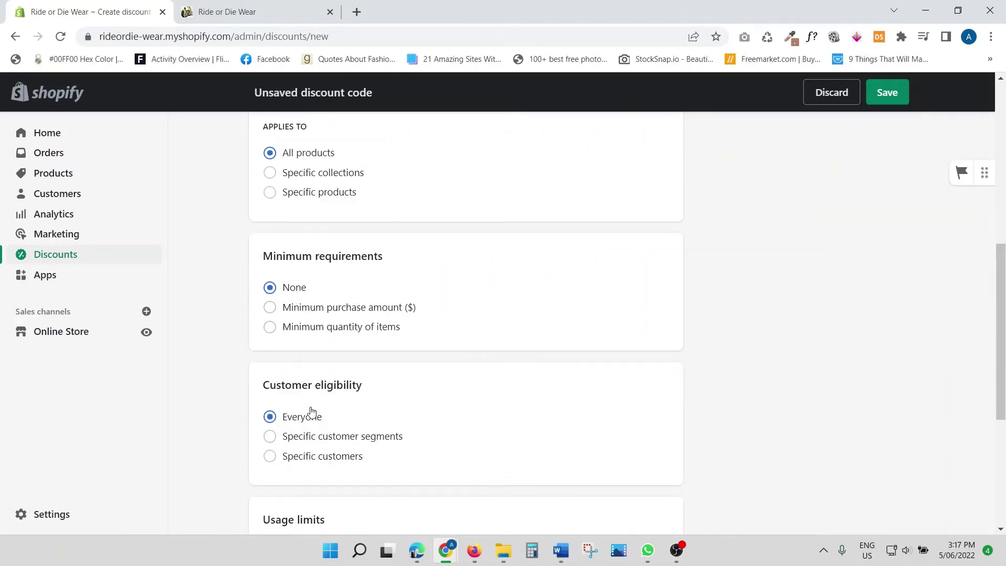
{"action": "scroll", "coordinate": [314, 419], "scroll_direction": "down", "scroll_amount": 2}
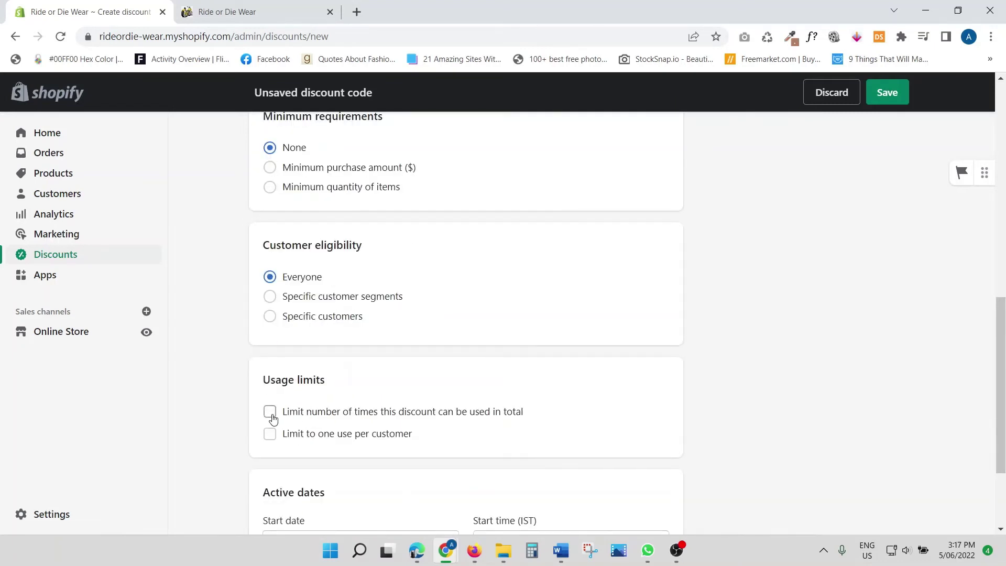
{"action": "scroll", "coordinate": [272, 417], "scroll_direction": "down", "scroll_amount": 2}
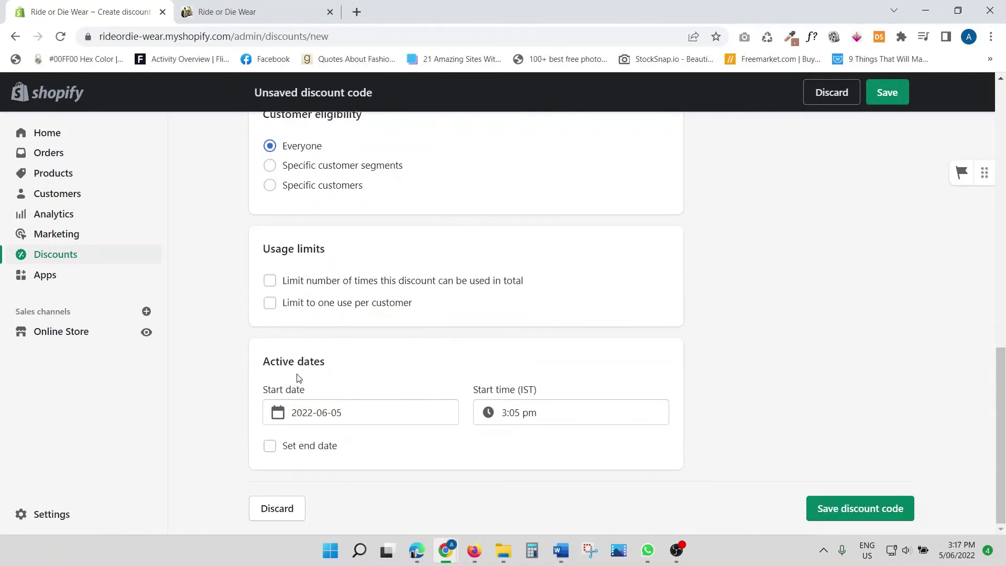
{"action": "scroll", "coordinate": [382, 370], "scroll_direction": "up", "scroll_amount": 3}
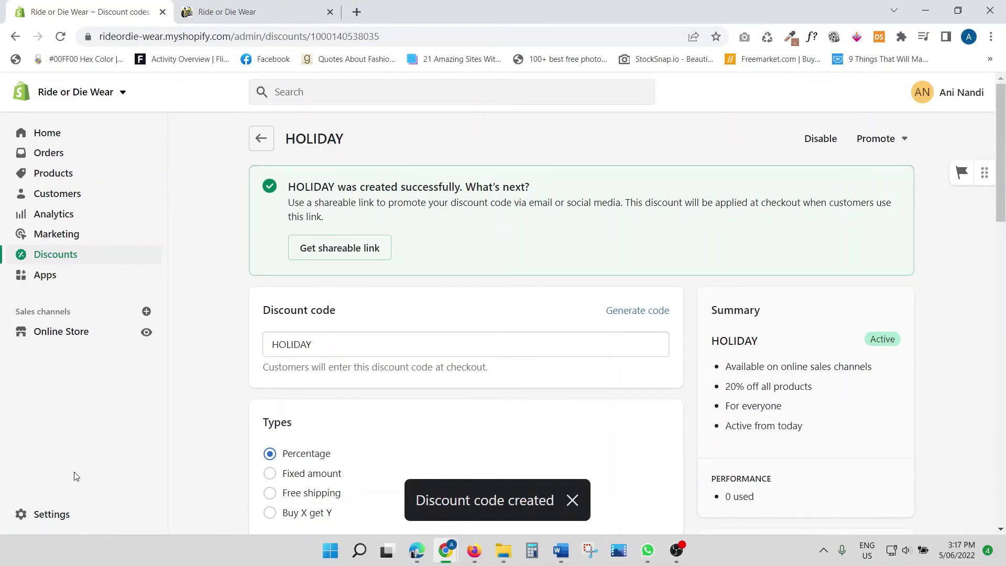
Step: View the shareable link for the HOLIDAY discount, close it and go to the discounts list
{"action": "left_click", "coordinate": [349, 253]}
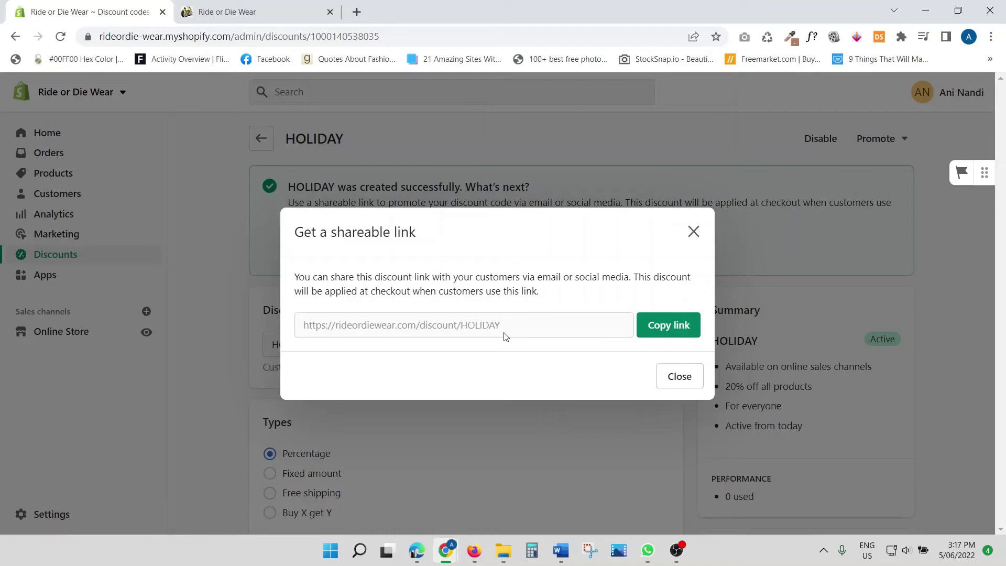
{"action": "left_click", "coordinate": [693, 231]}
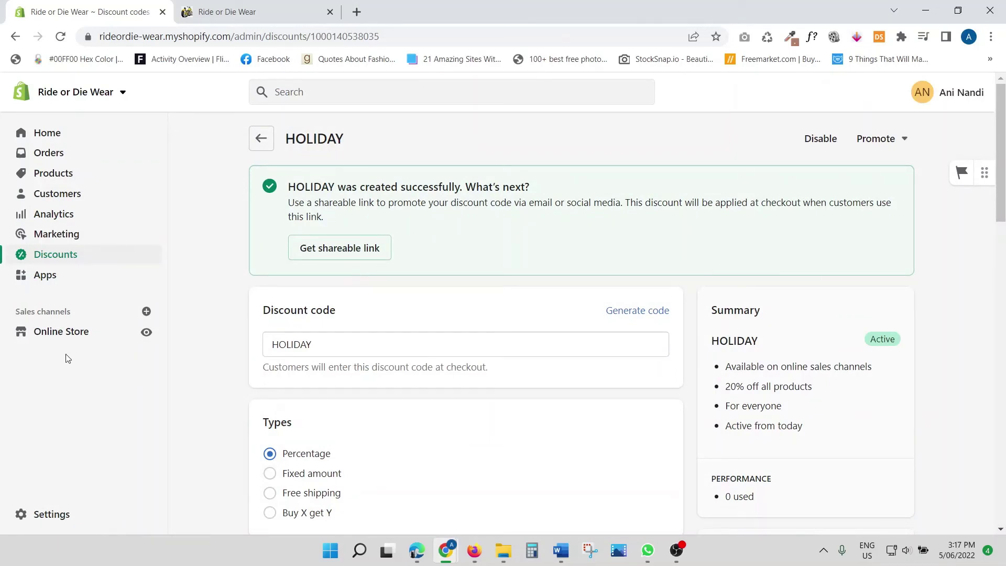
{"action": "left_click", "coordinate": [53, 259]}
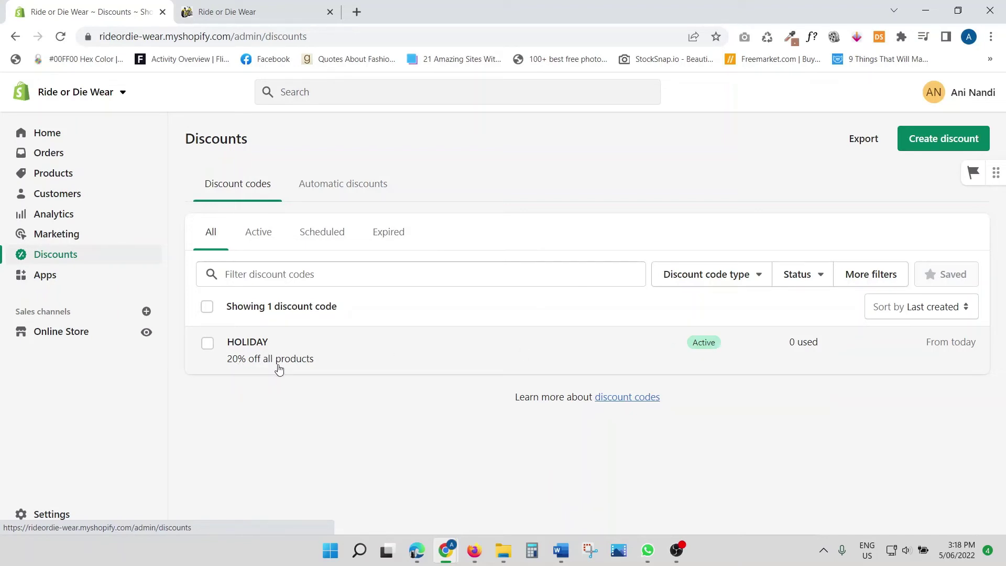
Step: Open the HOLIDAY discount, copy its code and return to the discounts list
{"action": "left_click_drag", "start_coordinate": [272, 343], "coordinate": [226, 343]}
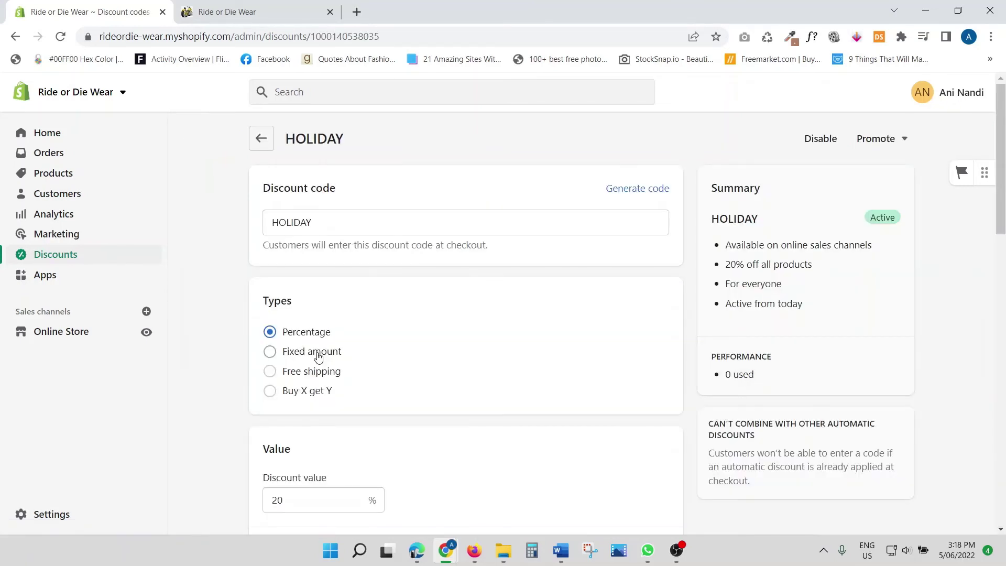
{"action": "left_click_drag", "start_coordinate": [337, 220], "coordinate": [231, 220]}
{"action": "key", "text": "ctrl+c"}
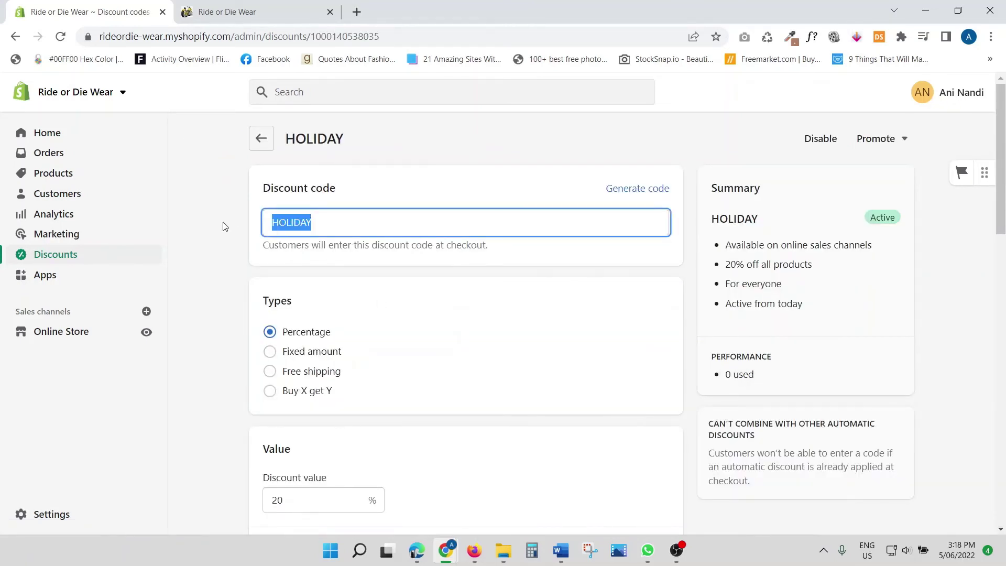
{"action": "left_click", "coordinate": [261, 138]}
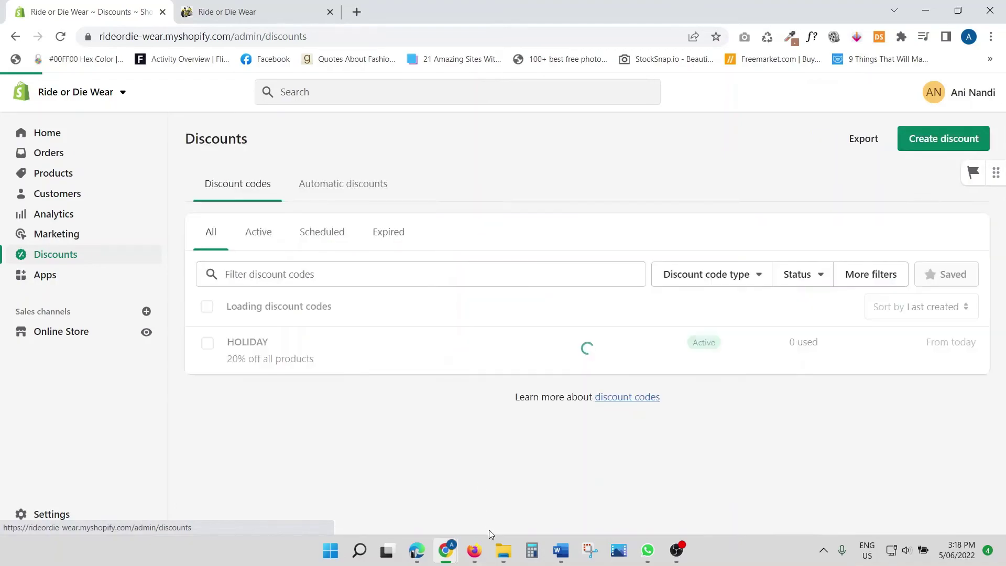
Step: Switch to the live Ride or Die Wear storefront in Firefox and open the Casual Stripe T-Shirt product page
{"action": "left_click", "coordinate": [479, 559]}
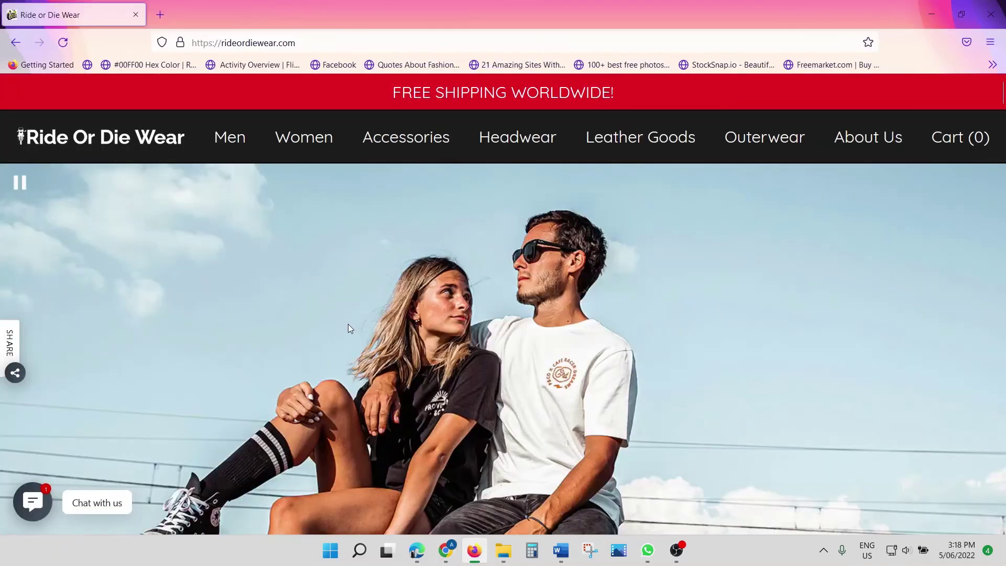
{"action": "scroll", "coordinate": [294, 309], "scroll_direction": "down", "scroll_amount": 3}
{"action": "scroll", "coordinate": [293, 312], "scroll_direction": "down", "scroll_amount": 15}
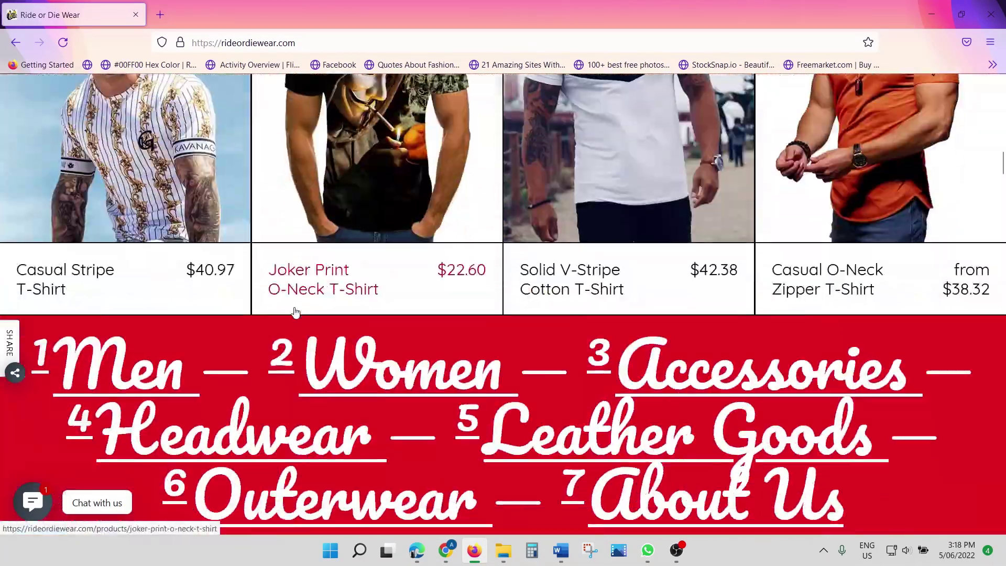
{"action": "scroll", "coordinate": [158, 263], "scroll_direction": "up", "scroll_amount": 4}
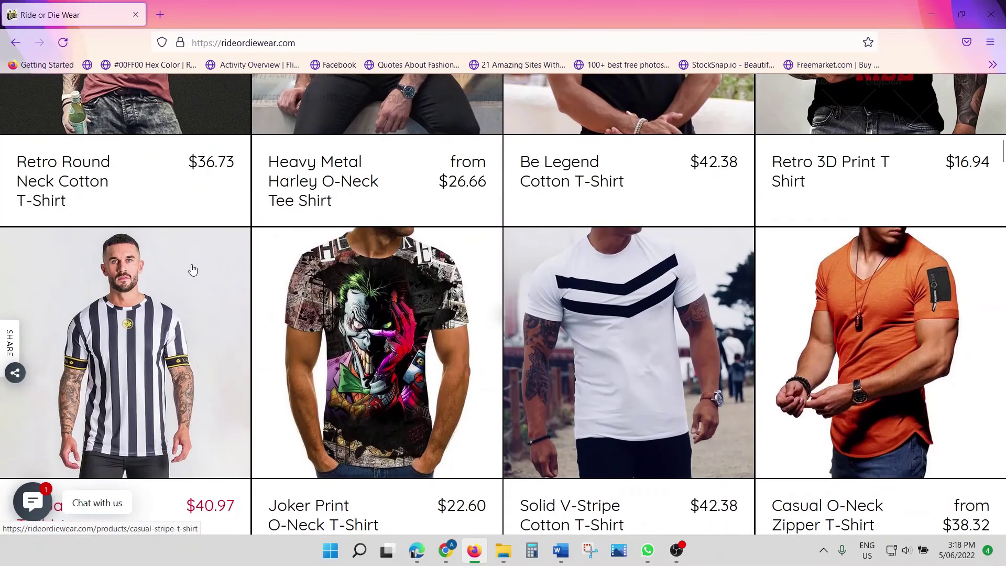
{"action": "left_click", "coordinate": [138, 357]}
{"action": "scroll", "coordinate": [716, 328], "scroll_direction": "down", "scroll_amount": 8}
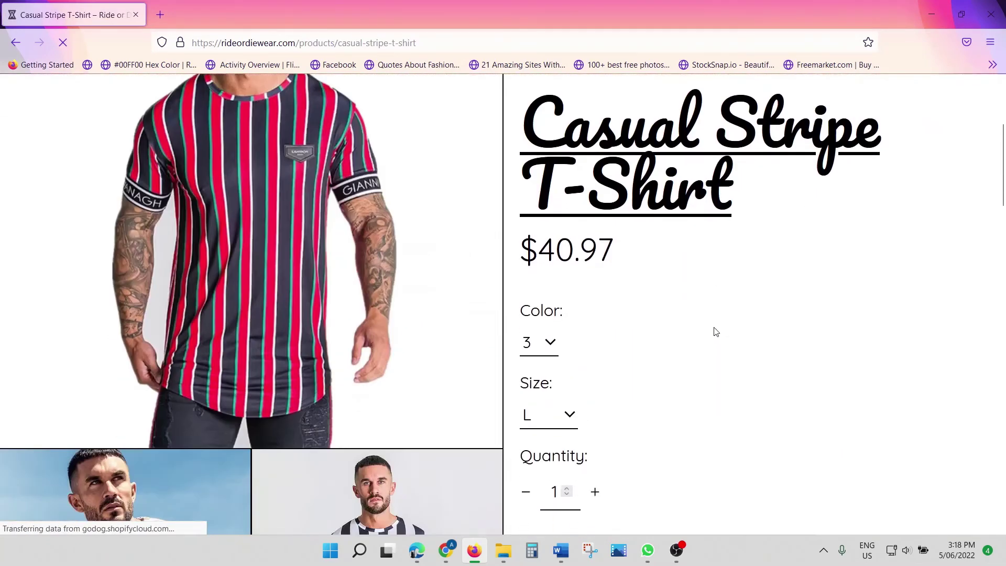
Step: Add the Casual Stripe T-Shirt to the cart and proceed to checkout
{"action": "scroll", "coordinate": [716, 332], "scroll_direction": "down", "scroll_amount": 15}
{"action": "scroll", "coordinate": [820, 318], "scroll_direction": "up", "scroll_amount": 5}
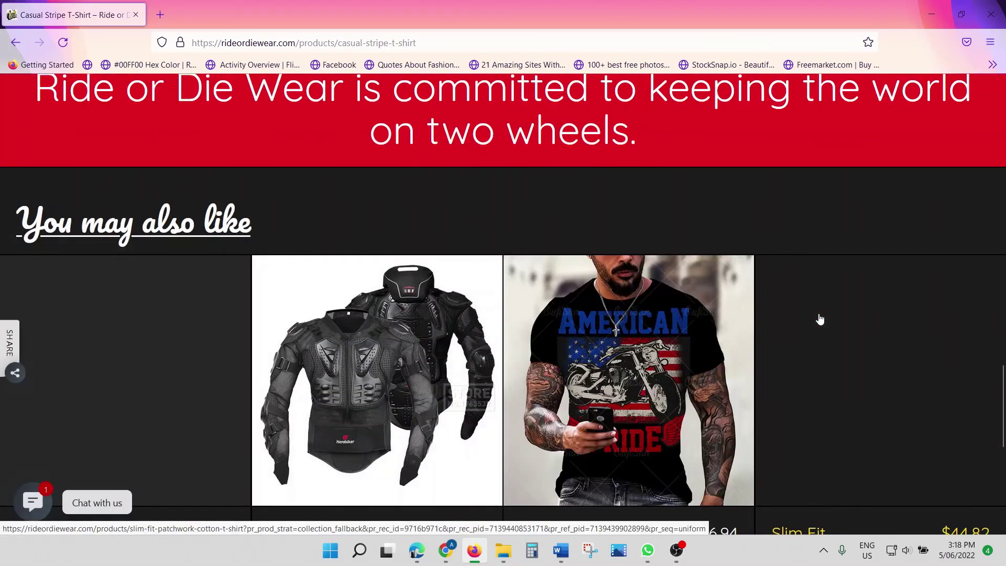
{"action": "scroll", "coordinate": [820, 318], "scroll_direction": "up", "scroll_amount": 10}
{"action": "scroll", "coordinate": [807, 317], "scroll_direction": "down", "scroll_amount": 5}
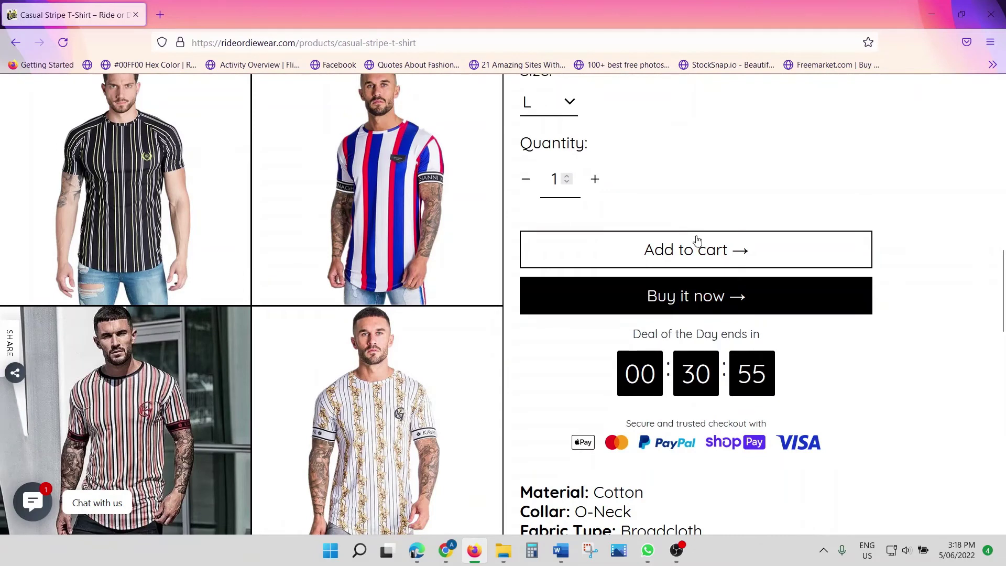
{"action": "left_click", "coordinate": [686, 257]}
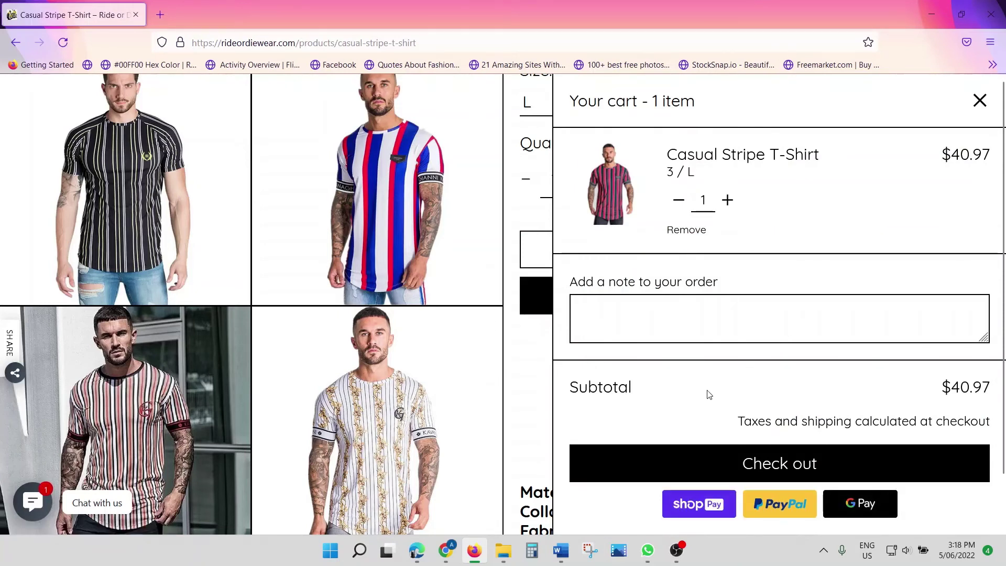
{"action": "left_click", "coordinate": [659, 463]}
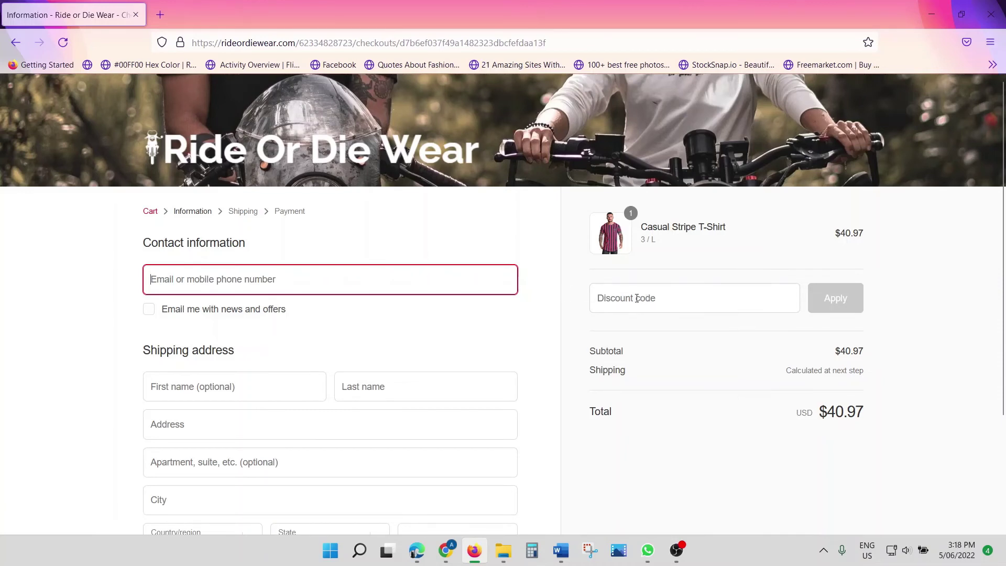
Step: Apply the copied HOLIDAY discount code to the order at checkout
{"action": "left_click", "coordinate": [637, 298]}
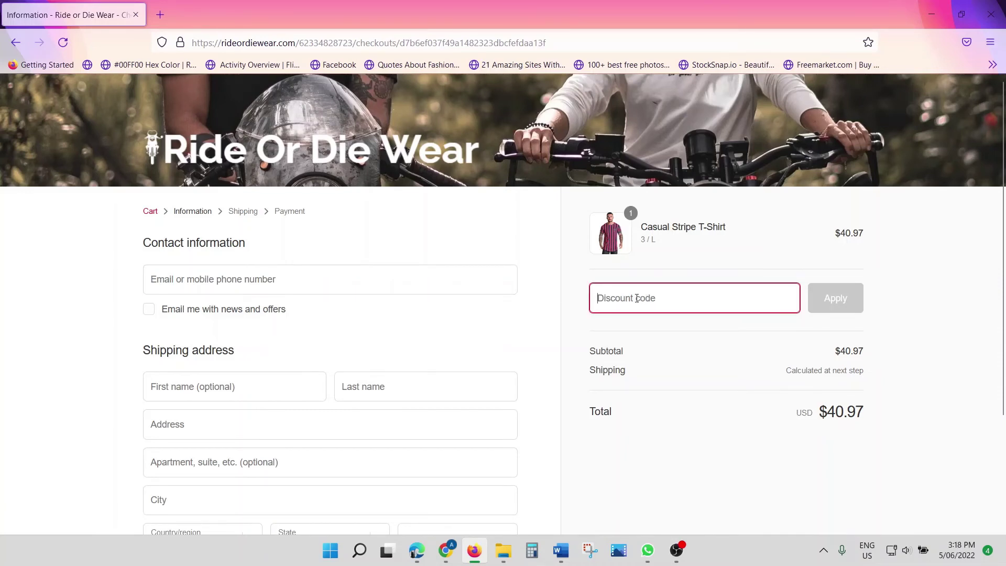
{"action": "key", "text": "ctrl+v"}
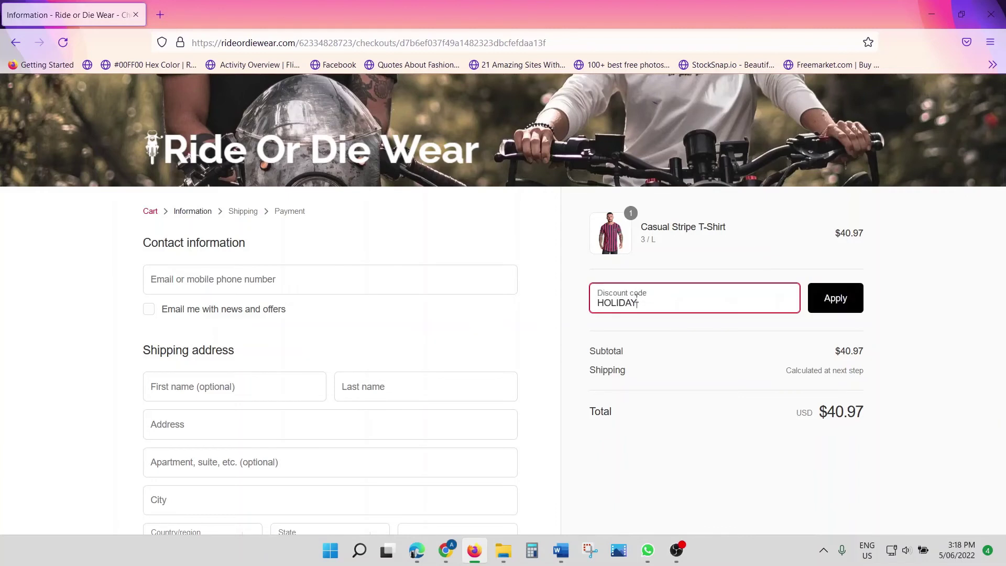
{"action": "left_click", "coordinate": [849, 304]}
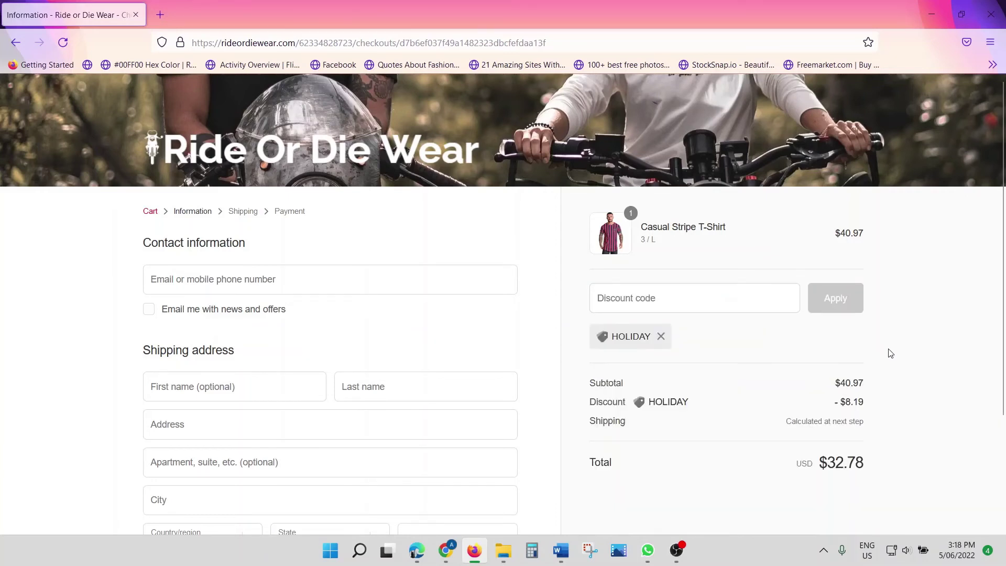
Step: Review the discounted order summary and remove the HOLIDAY code from the checkout
{"action": "scroll", "coordinate": [885, 350], "scroll_direction": "down", "scroll_amount": 2}
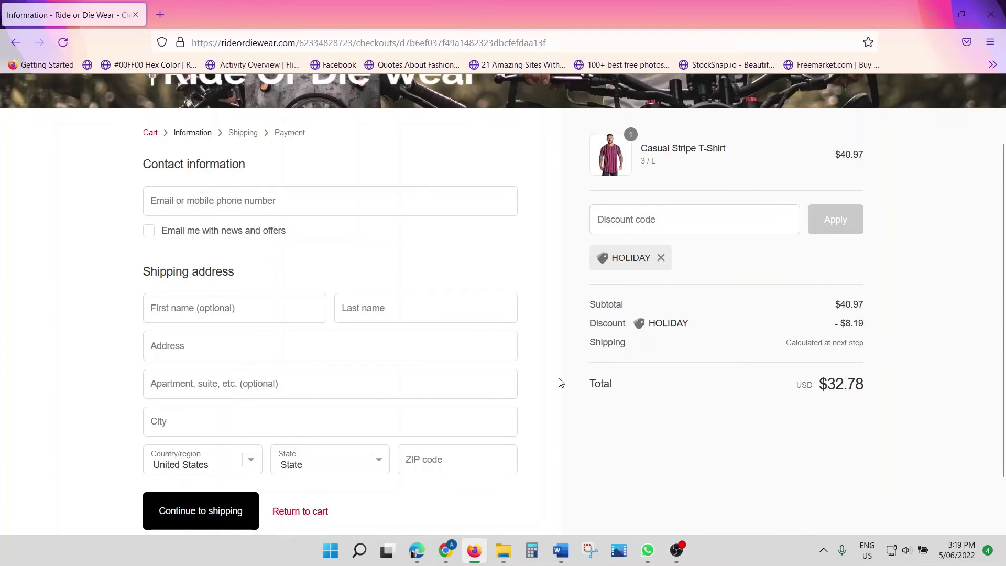
{"action": "scroll", "coordinate": [353, 376], "scroll_direction": "up", "scroll_amount": 2}
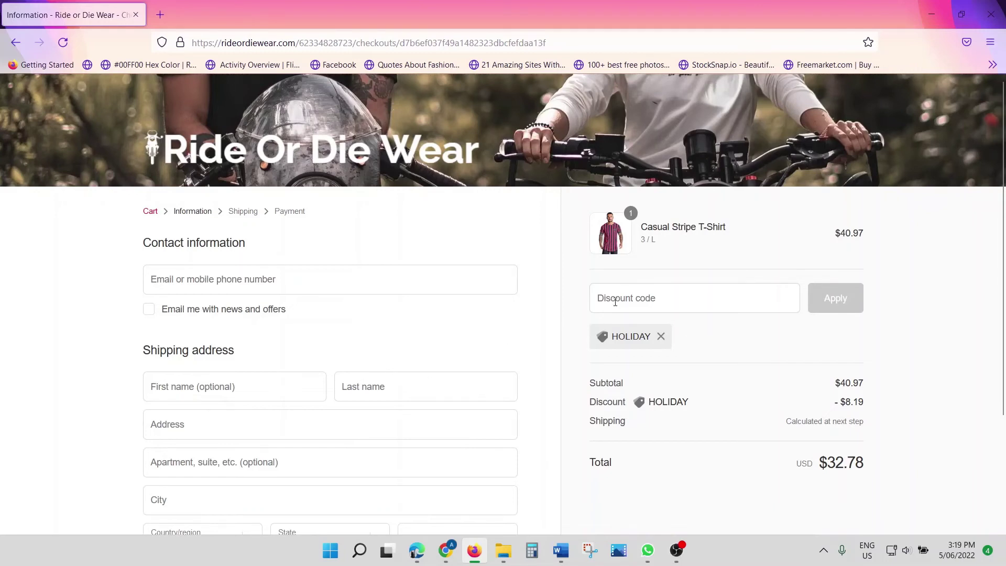
{"action": "left_click", "coordinate": [274, 150]}
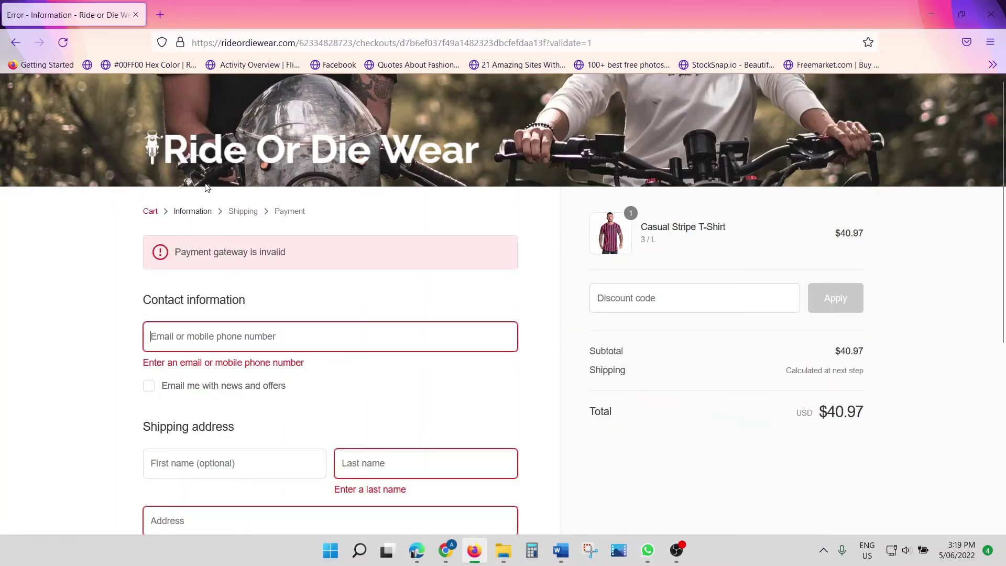
Step: Switch back to the Shopify admin in Chrome and start creating an automatic discount
{"action": "key", "text": "alt+Tab"}
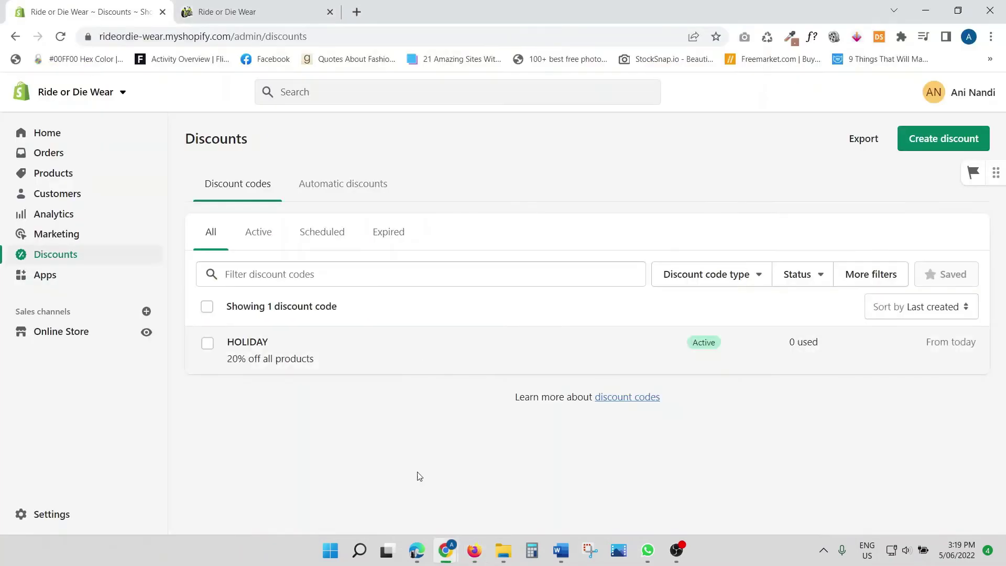
{"action": "left_click", "coordinate": [332, 188]}
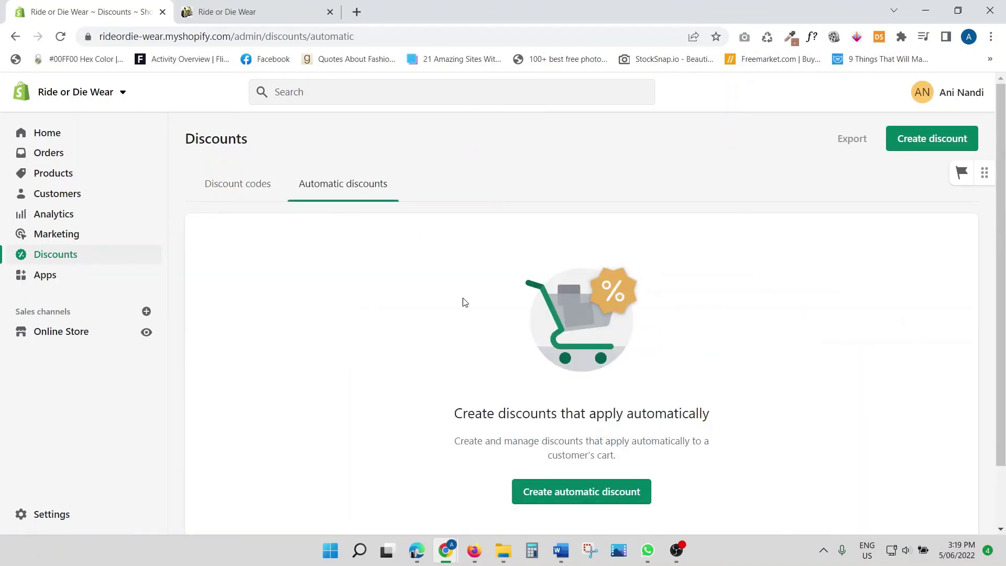
{"action": "left_click", "coordinate": [598, 498]}
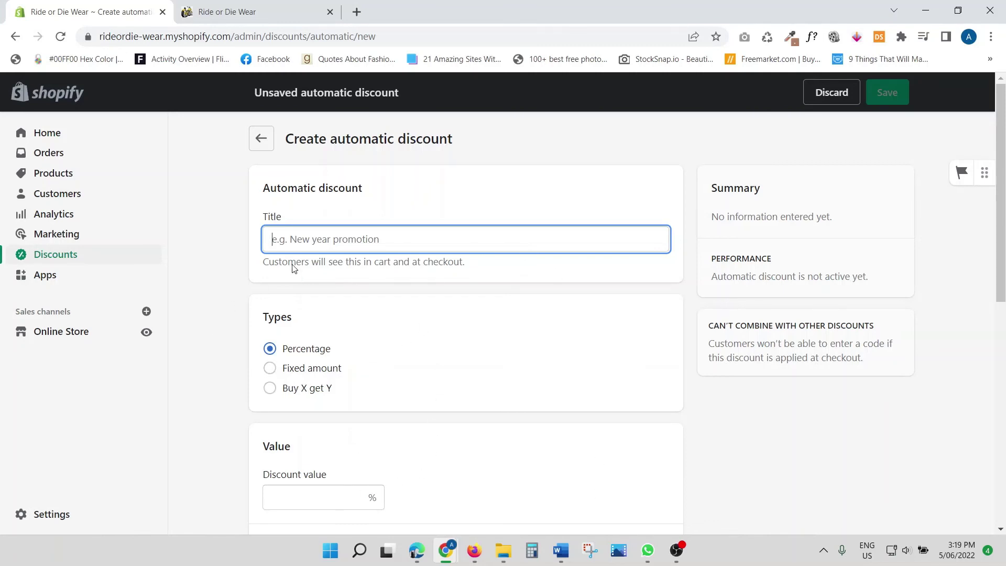
Step: Title the automatic discount SALE PROMOTION
{"action": "type", "text": "sALE"}
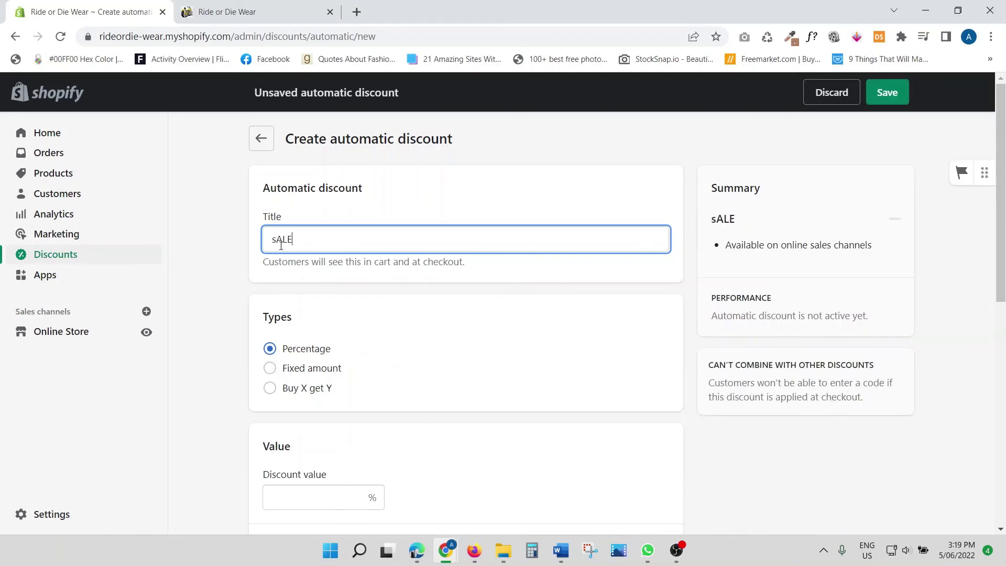
{"action": "key", "text": "BackSpace"}
{"action": "key", "text": "BackSpace"}
{"action": "key", "text": "BackSpace"}
{"action": "type", "text": "a"}
{"action": "key", "text": "BackSpace"}
{"action": "key", "text": "BackSpace"}
{"action": "type", "text": "SALE PRMOTION"}
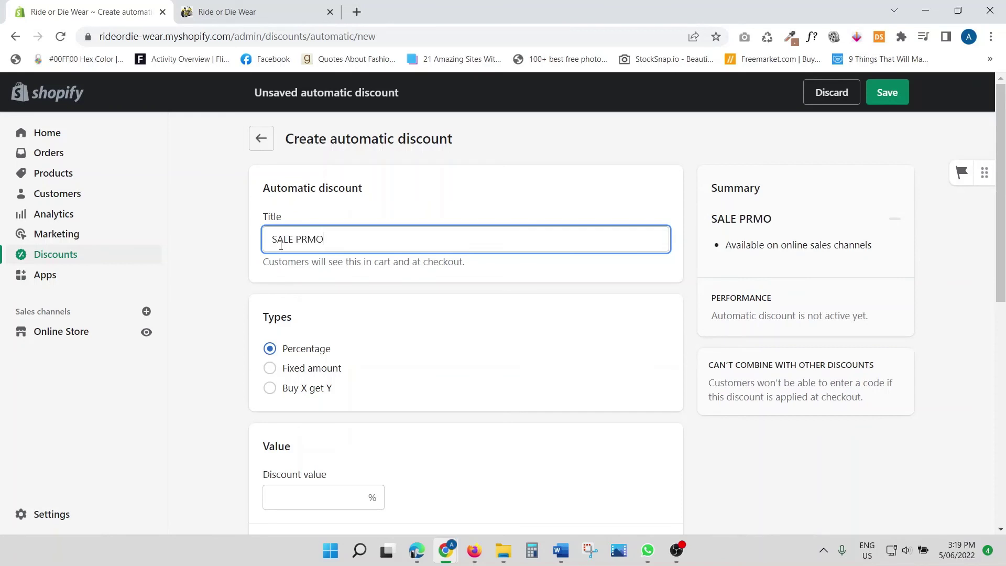
{"action": "left_click", "coordinate": [307, 239]}
{"action": "type", "text": "O"}
{"action": "left_click", "coordinate": [228, 386]}
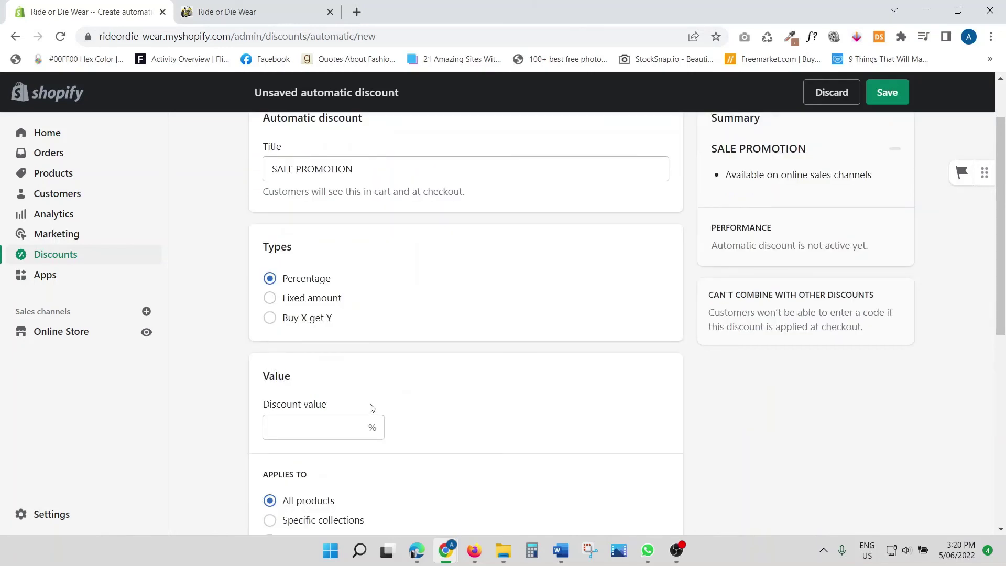
Step: Set the automatic discount's value to 20% and its minimum purchase amount to $10.00
{"action": "scroll", "coordinate": [370, 408], "scroll_direction": "down", "scroll_amount": 1}
{"action": "left_click", "coordinate": [303, 356]}
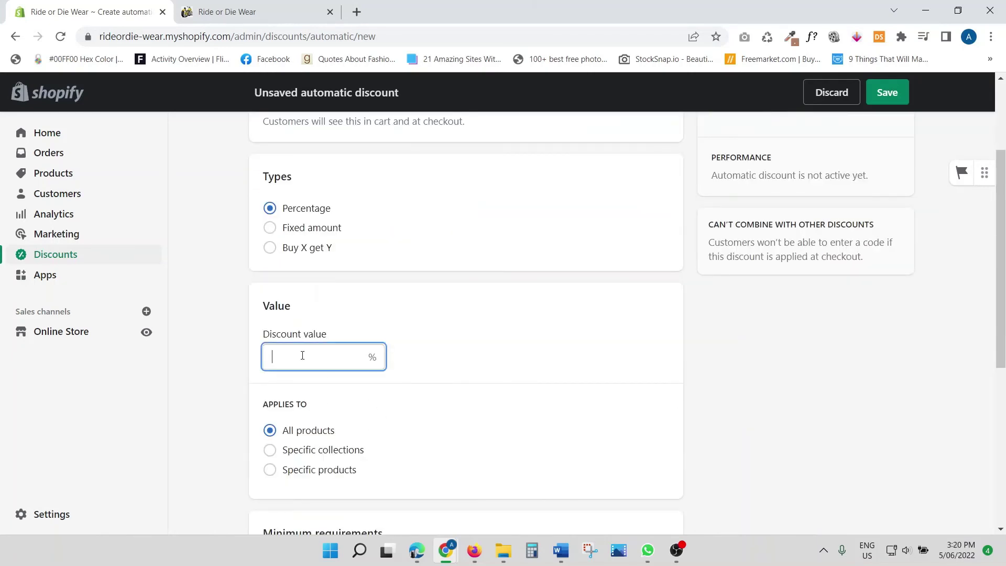
{"action": "type", "text": "20"}
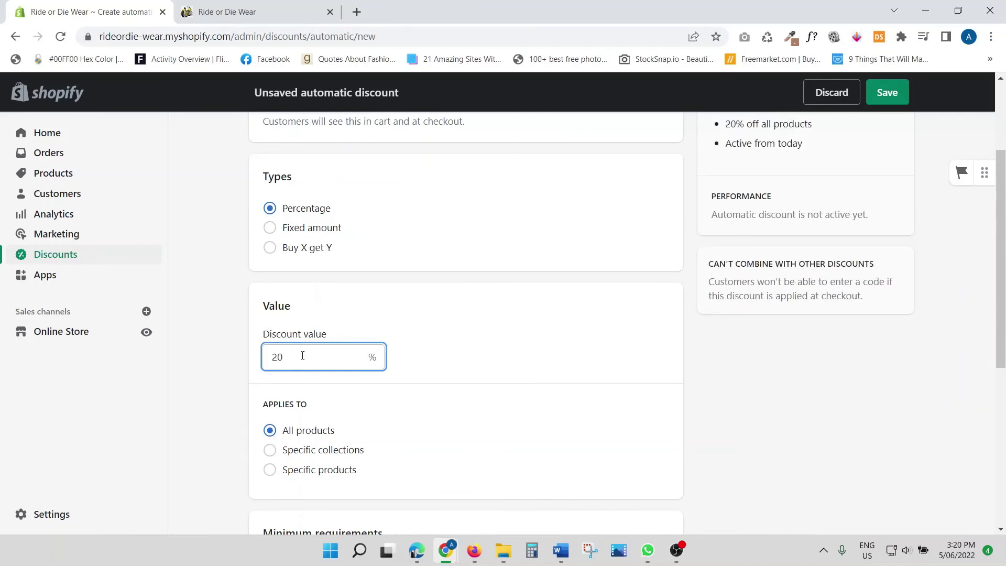
{"action": "left_click", "coordinate": [755, 424]}
{"action": "scroll", "coordinate": [444, 354], "scroll_direction": "down", "scroll_amount": 2}
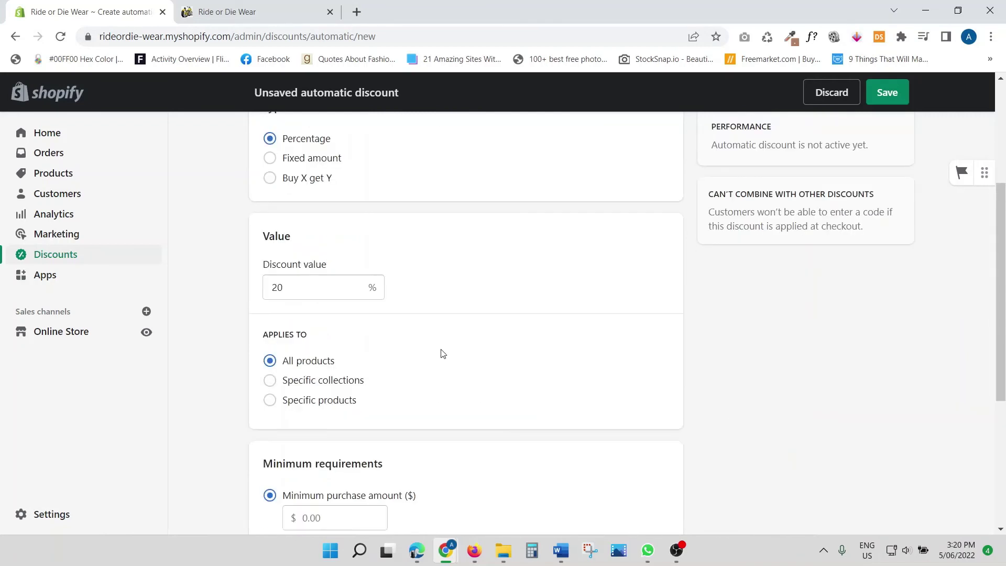
{"action": "scroll", "coordinate": [441, 353], "scroll_direction": "down", "scroll_amount": 2}
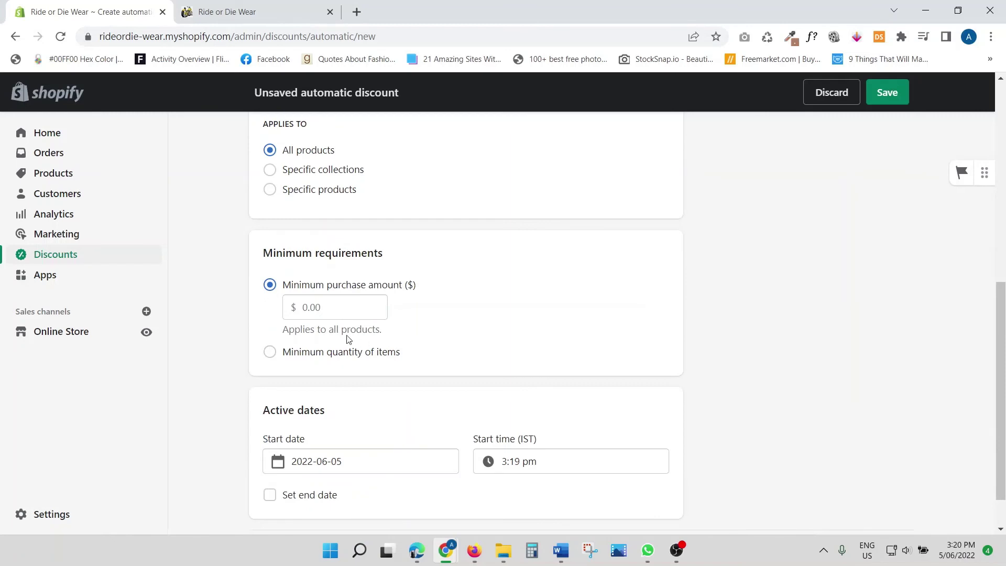
{"action": "left_click", "coordinate": [312, 309]}
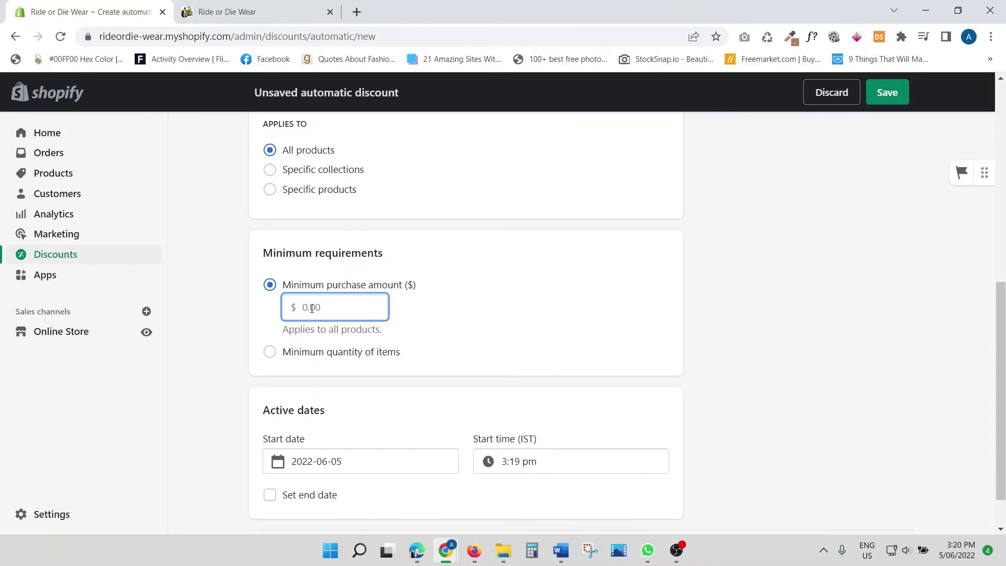
{"action": "type", "text": "10"}
{"action": "left_click", "coordinate": [775, 379]}
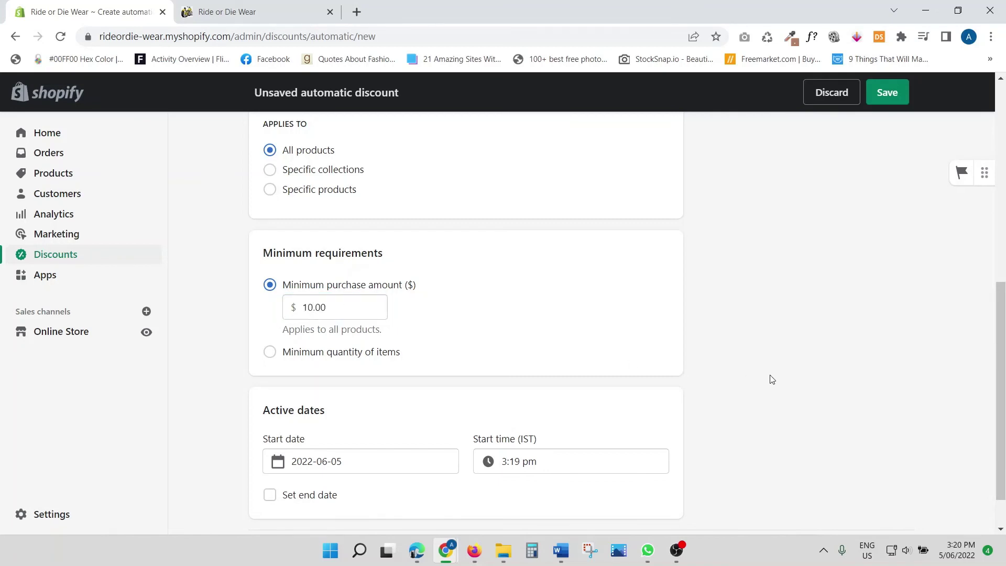
Step: Review the discount's settings and summary, and save the SALE PROMOTION automatic discount
{"action": "scroll", "coordinate": [505, 331], "scroll_direction": "down", "scroll_amount": 1}
{"action": "scroll", "coordinate": [505, 330], "scroll_direction": "up", "scroll_amount": 8}
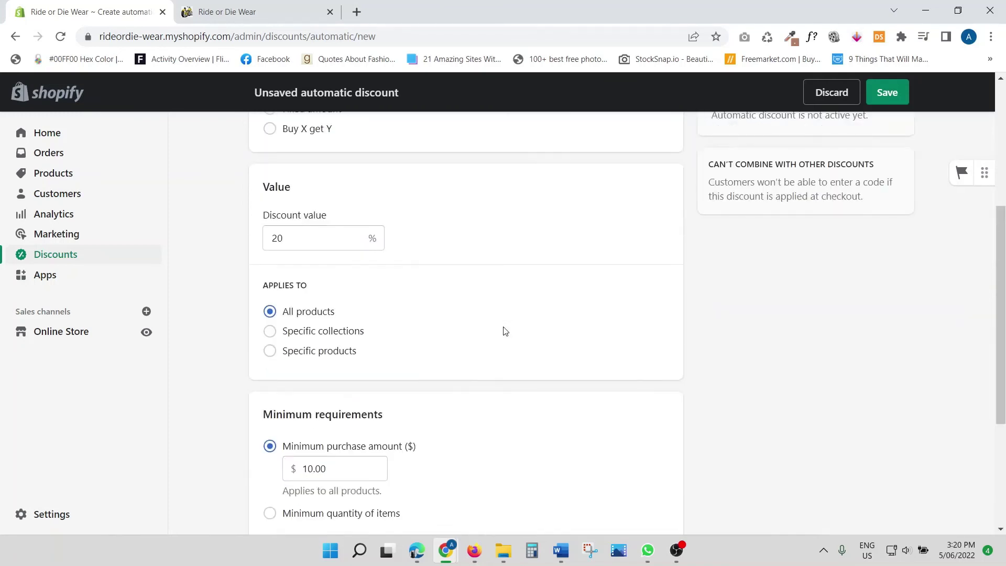
{"action": "scroll", "coordinate": [504, 331], "scroll_direction": "up", "scroll_amount": 1}
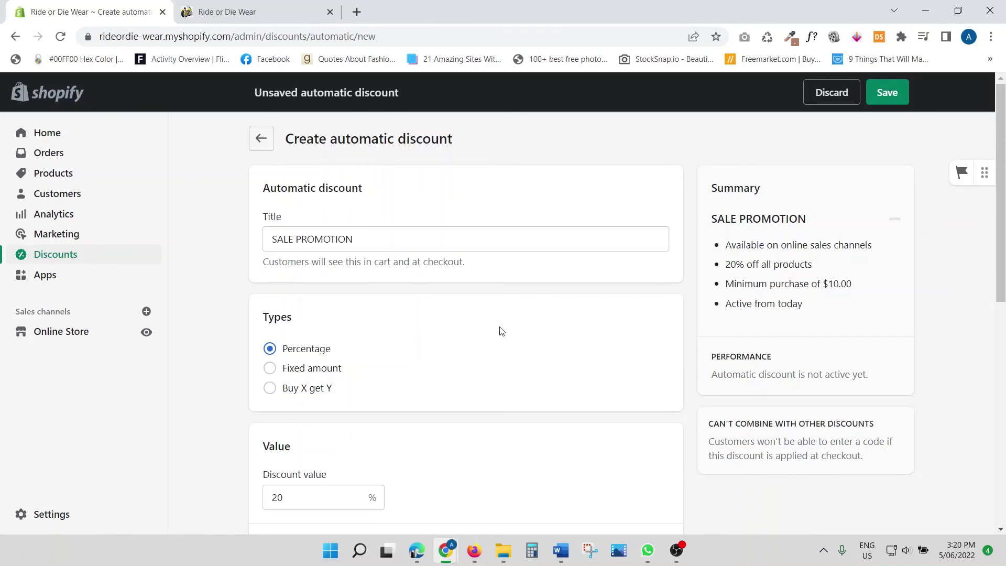
{"action": "scroll", "coordinate": [501, 331], "scroll_direction": "down", "scroll_amount": 1}
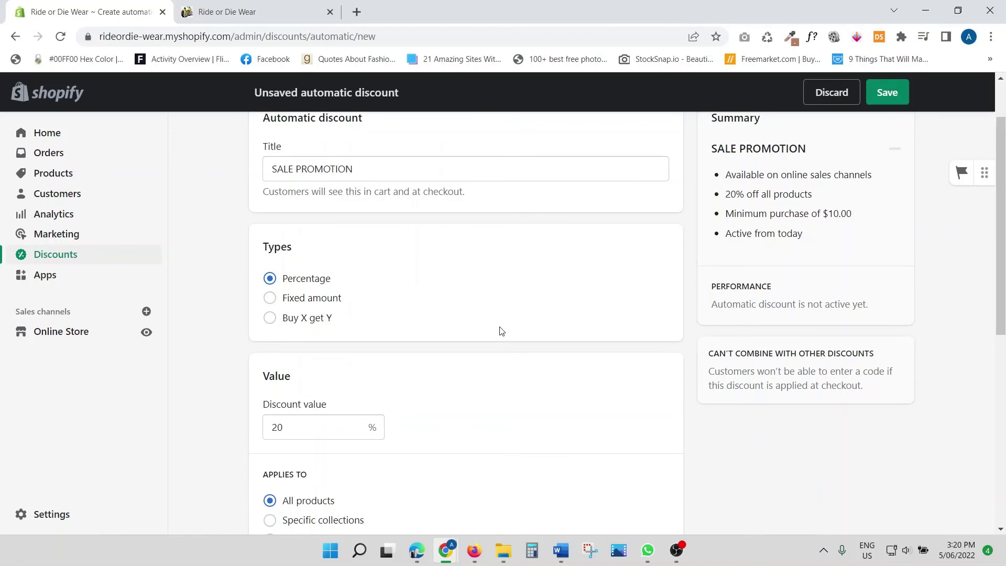
{"action": "scroll", "coordinate": [501, 332], "scroll_direction": "down", "scroll_amount": 2}
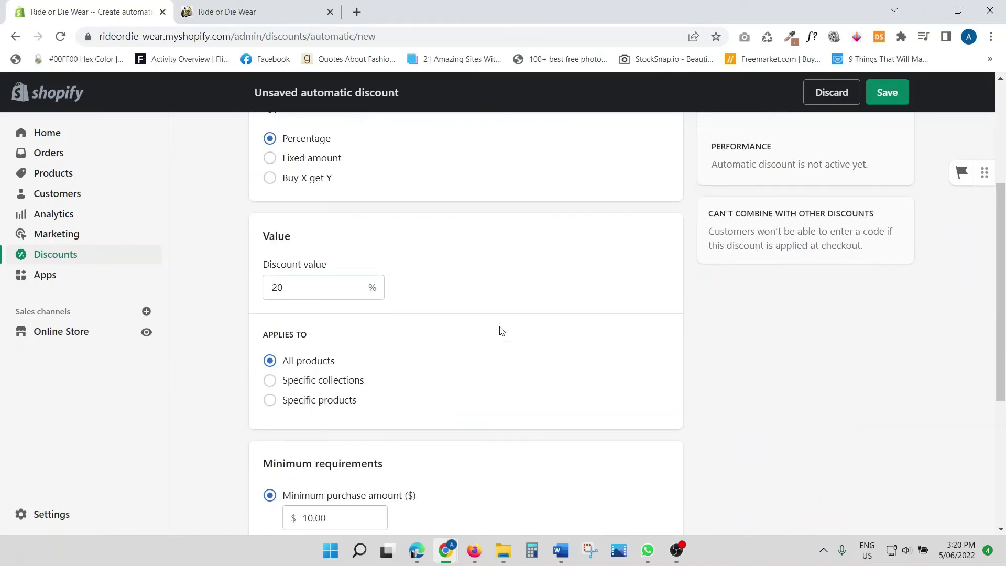
{"action": "scroll", "coordinate": [502, 332], "scroll_direction": "down", "scroll_amount": 2}
{"action": "left_click_drag", "start_coordinate": [333, 379], "coordinate": [304, 378]}
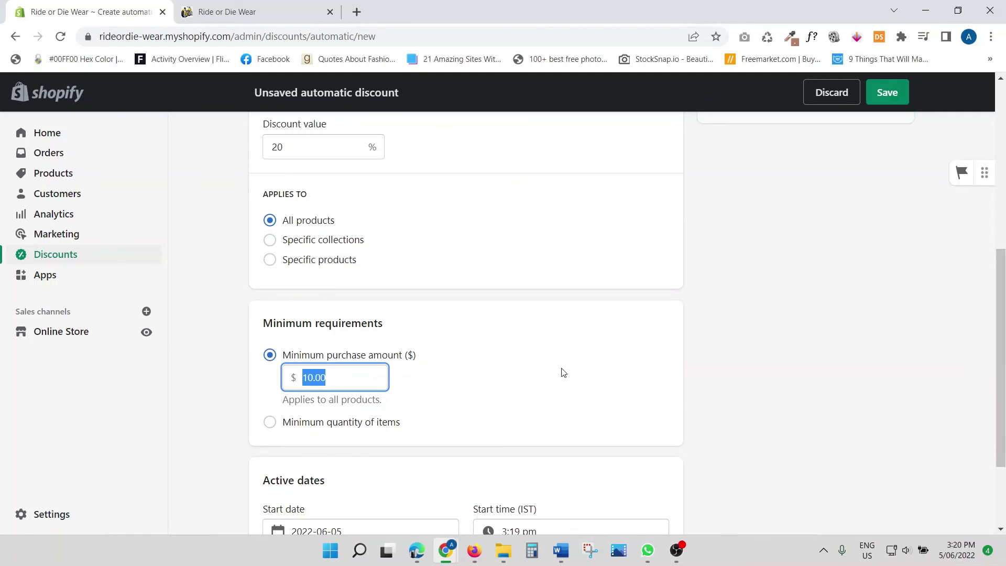
{"action": "scroll", "coordinate": [564, 372], "scroll_direction": "up", "scroll_amount": 6}
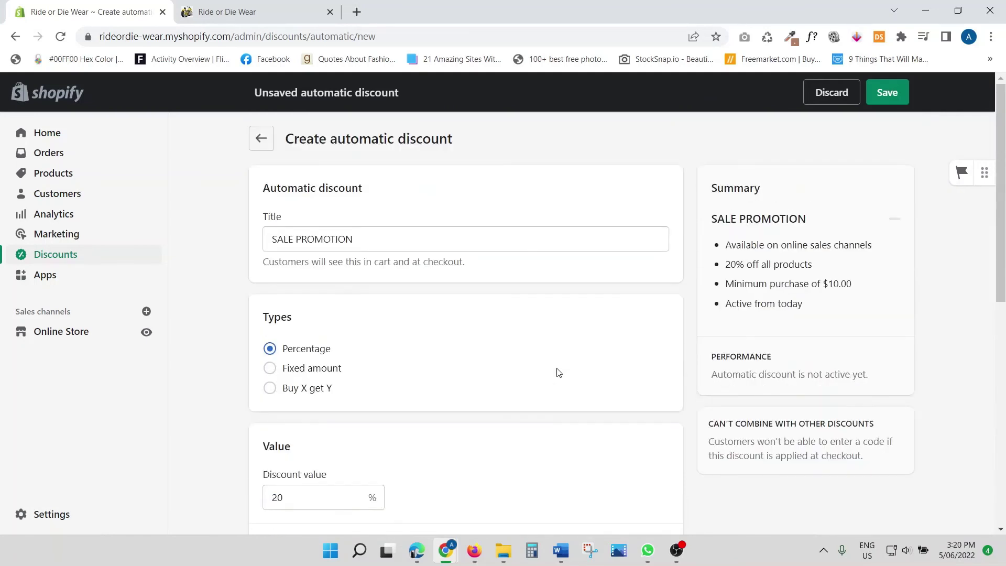
{"action": "left_click", "coordinate": [897, 104]}
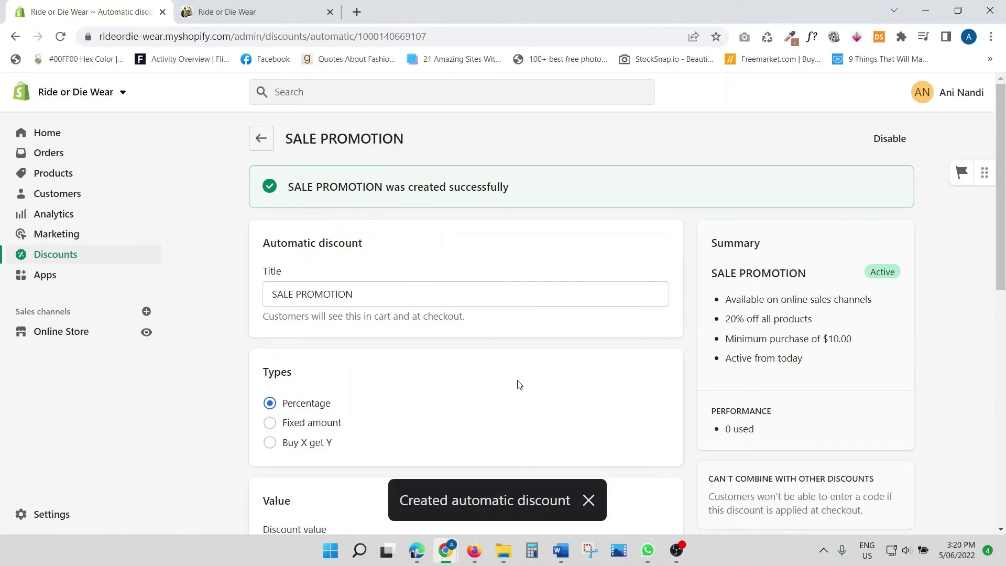
Step: Switch to the storefront in Firefox, reload it and open the Single Breasted Crop Denim Jacket from the Queens collection
{"action": "left_click", "coordinate": [475, 550]}
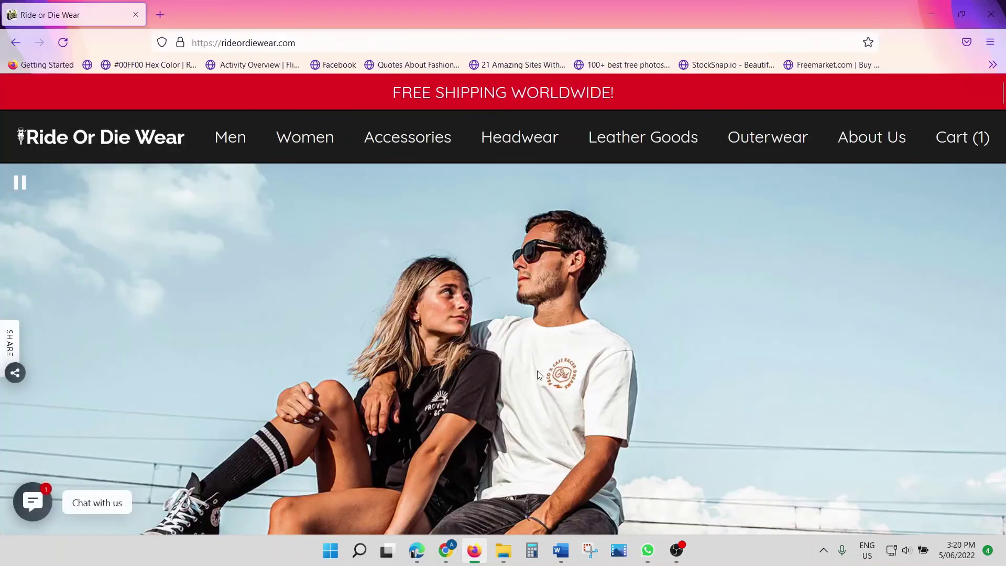
{"action": "scroll", "coordinate": [356, 310], "scroll_direction": "down", "scroll_amount": 15}
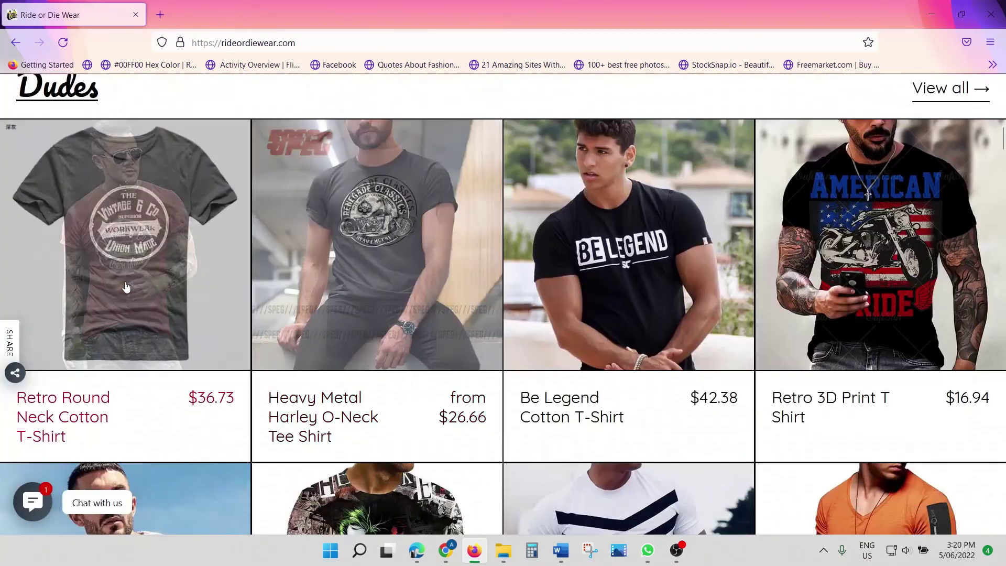
{"action": "left_click", "coordinate": [63, 42]}
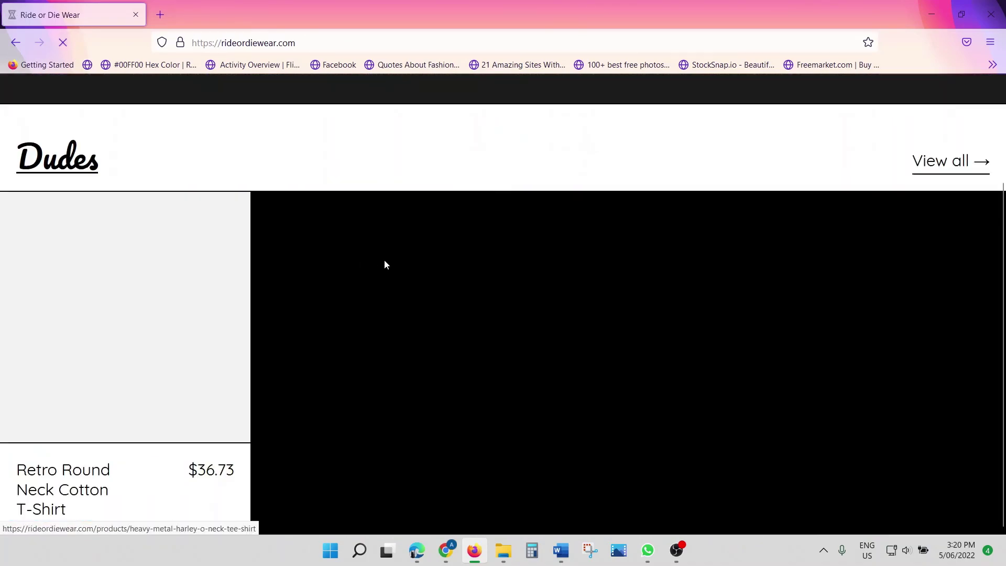
{"action": "scroll", "coordinate": [521, 294], "scroll_direction": "down", "scroll_amount": 7}
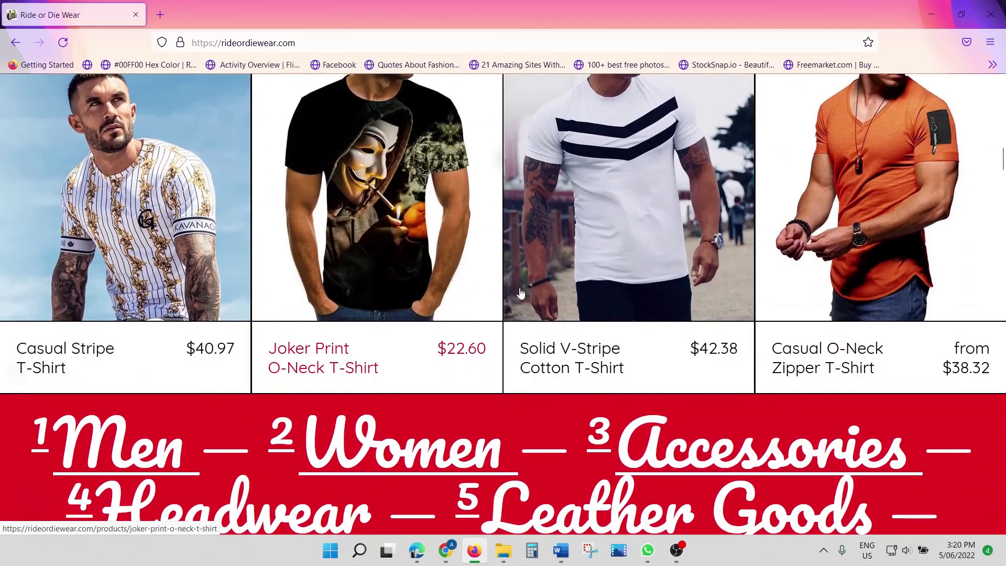
{"action": "scroll", "coordinate": [660, 279], "scroll_direction": "down", "scroll_amount": 20}
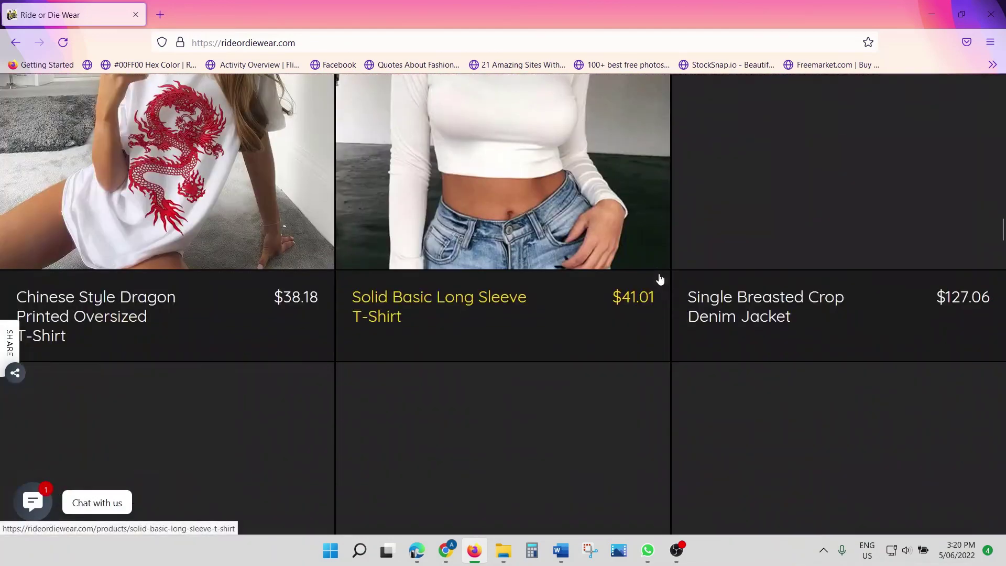
{"action": "scroll", "coordinate": [505, 292], "scroll_direction": "up", "scroll_amount": 4}
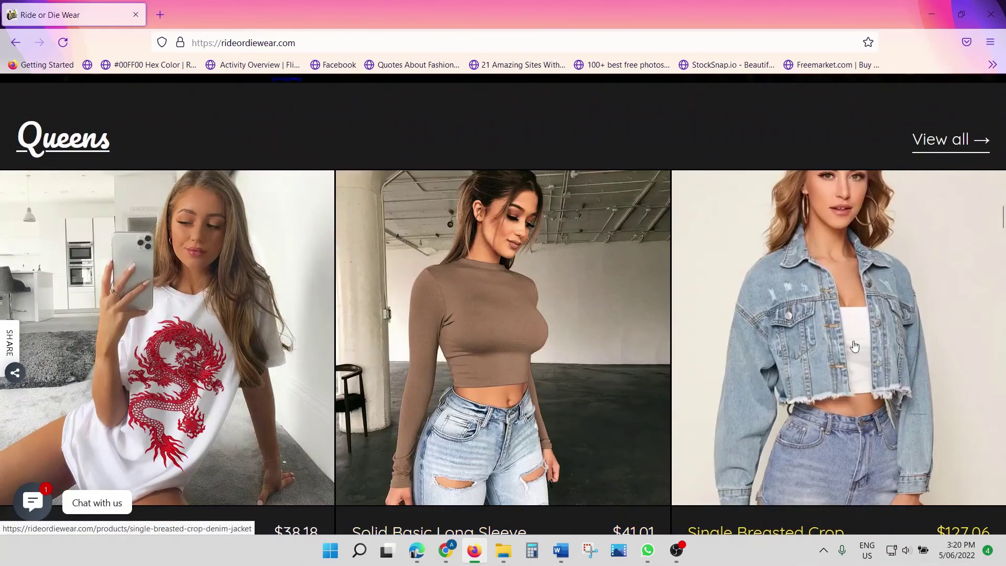
{"action": "left_click", "coordinate": [853, 346]}
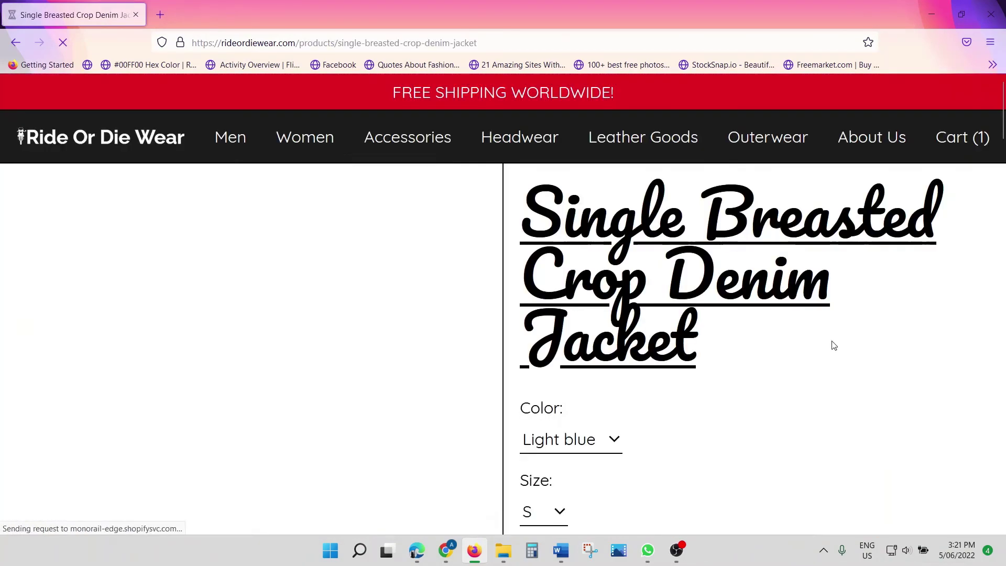
Step: Add one Single Breasted Crop Denim Jacket to the cart and remove the Casual Stripe T-Shirt from it
{"action": "scroll", "coordinate": [726, 307], "scroll_direction": "down", "scroll_amount": 2}
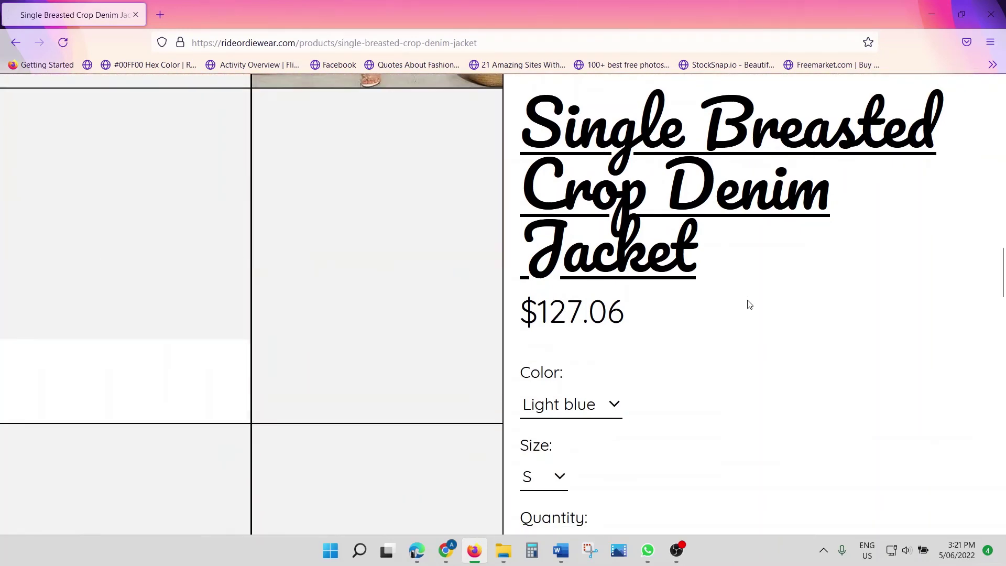
{"action": "scroll", "coordinate": [734, 308], "scroll_direction": "down", "scroll_amount": 10}
{"action": "scroll", "coordinate": [732, 315], "scroll_direction": "up", "scroll_amount": 5}
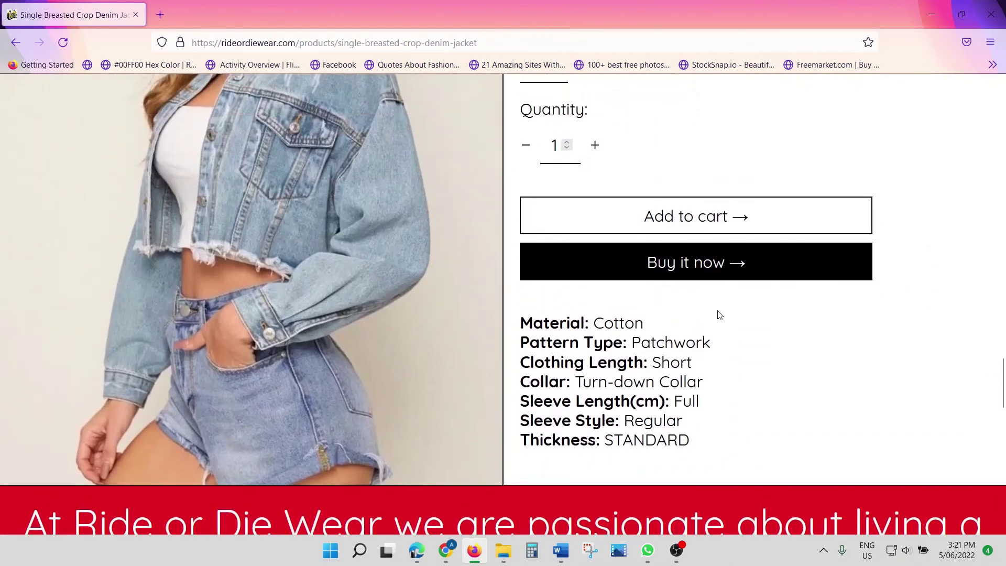
{"action": "scroll", "coordinate": [691, 226], "scroll_direction": "down", "scroll_amount": 3}
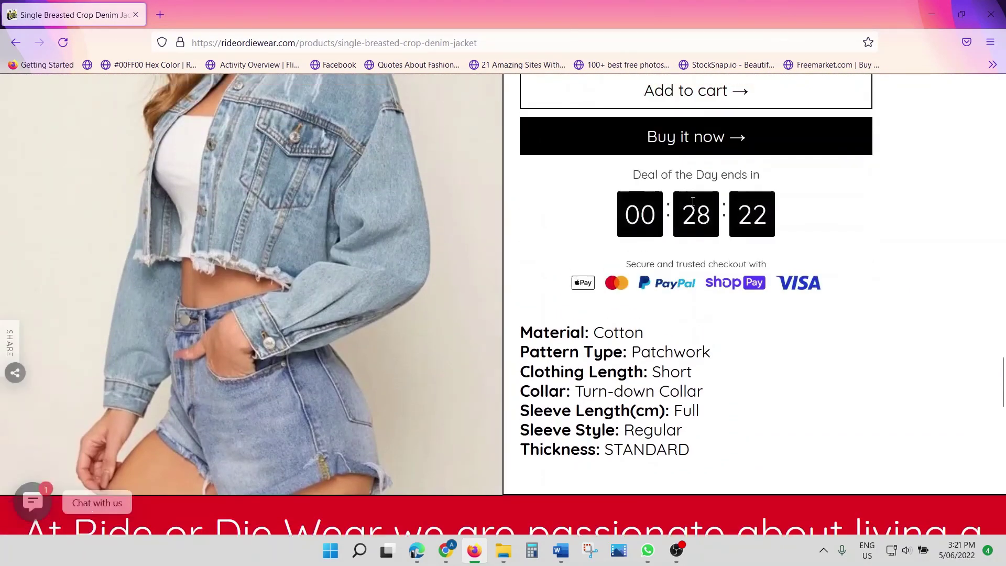
{"action": "scroll", "coordinate": [692, 231], "scroll_direction": "up", "scroll_amount": 3}
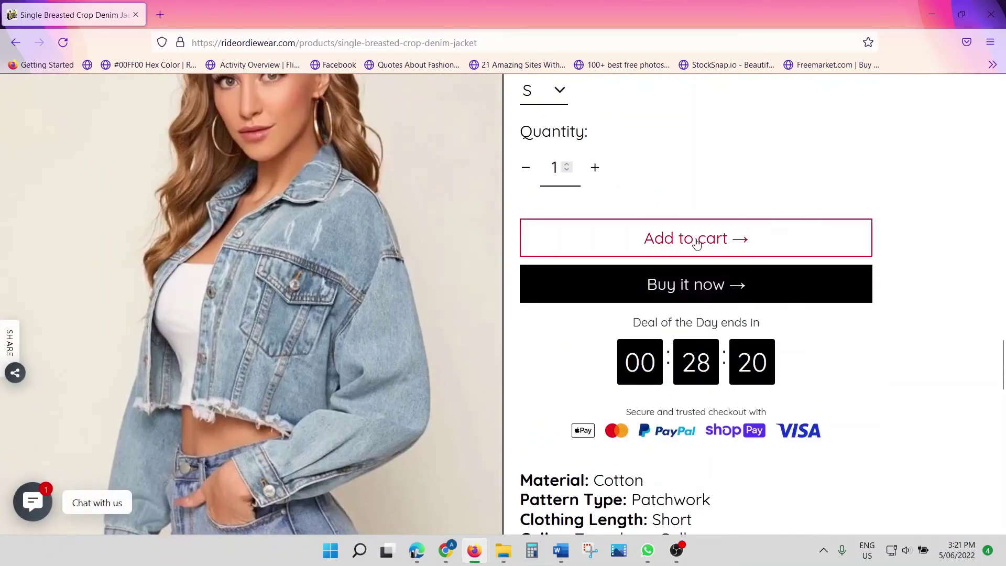
{"action": "left_click", "coordinate": [697, 242]}
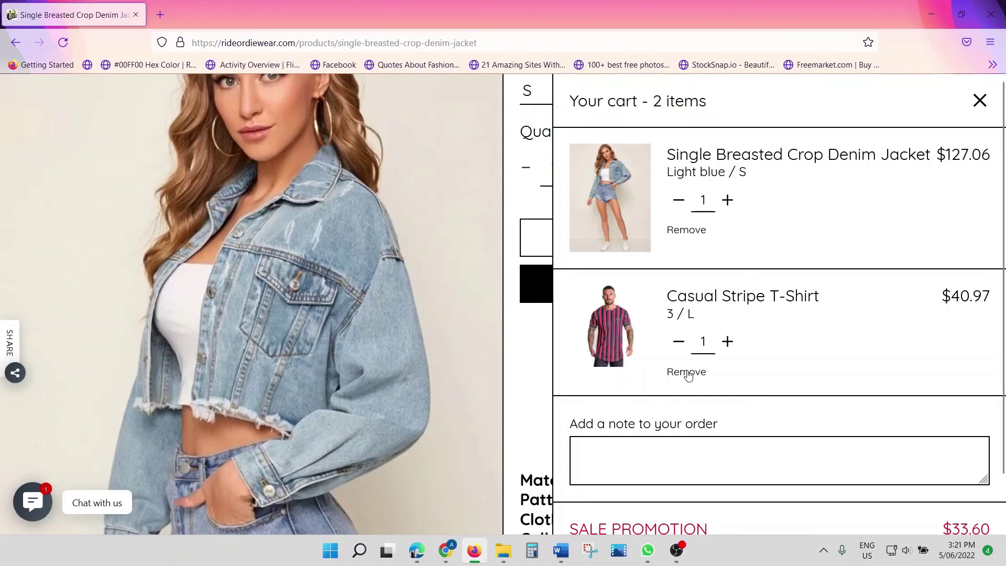
{"action": "left_click", "coordinate": [688, 372]}
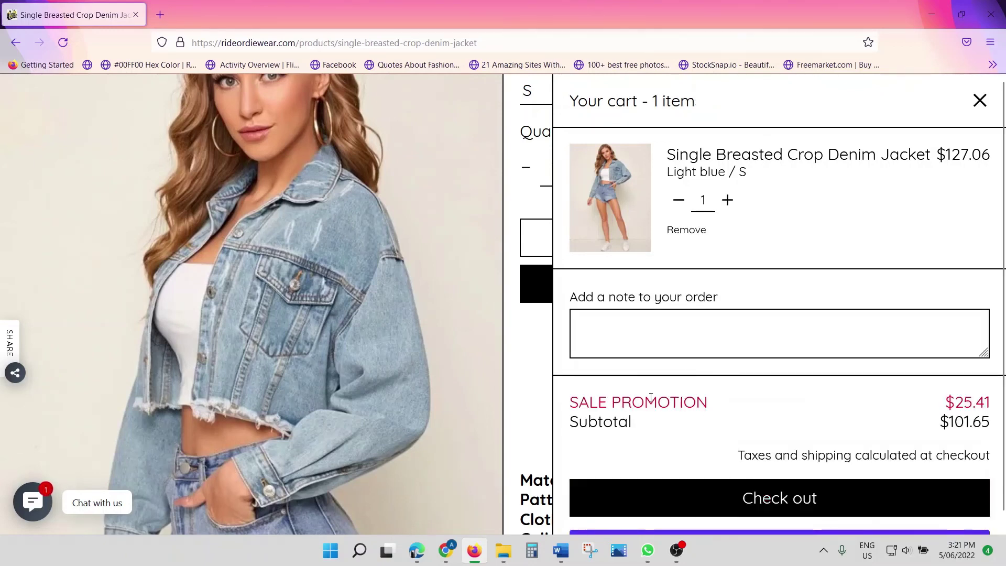
Step: Compare the jacket's price, the SALE PROMOTION reduction and the subtotal in the cart
{"action": "left_click_drag", "start_coordinate": [574, 397], "coordinate": [990, 402]}
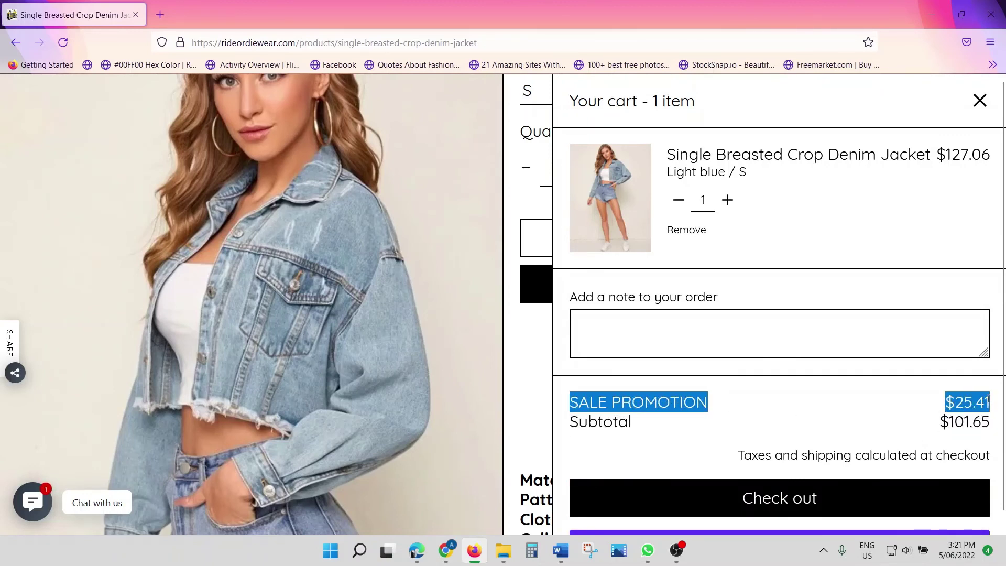
{"action": "scroll", "coordinate": [758, 408], "scroll_direction": "down", "scroll_amount": 3}
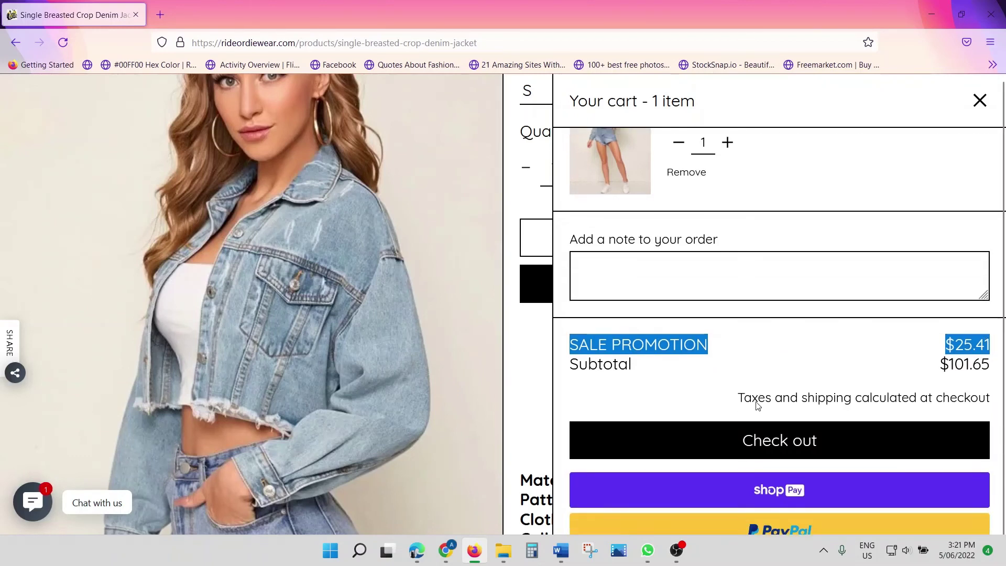
{"action": "scroll", "coordinate": [821, 353], "scroll_direction": "up", "scroll_amount": 3}
{"action": "left_click_drag", "start_coordinate": [938, 155], "coordinate": [999, 154]}
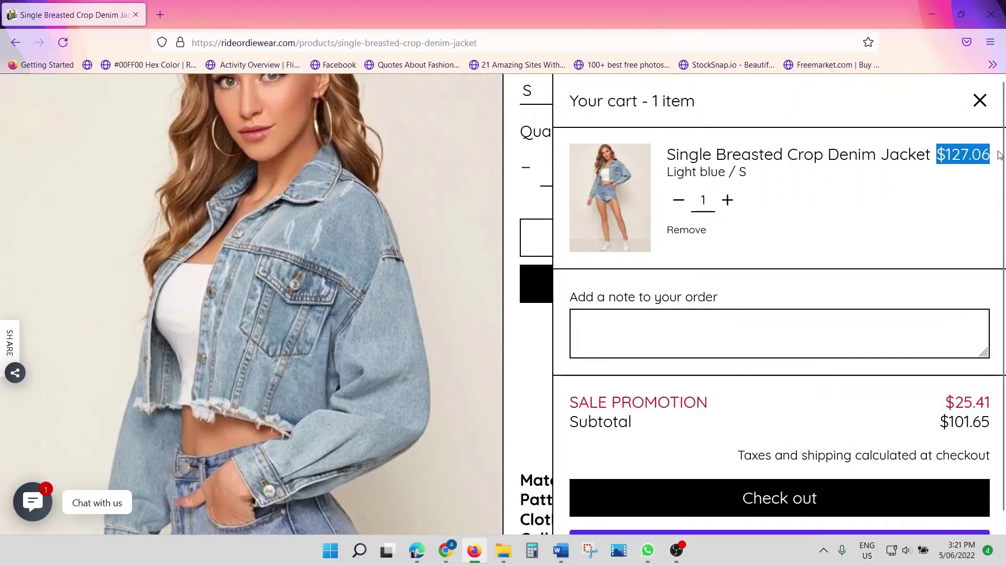
{"action": "left_click_drag", "start_coordinate": [942, 419], "coordinate": [992, 418]}
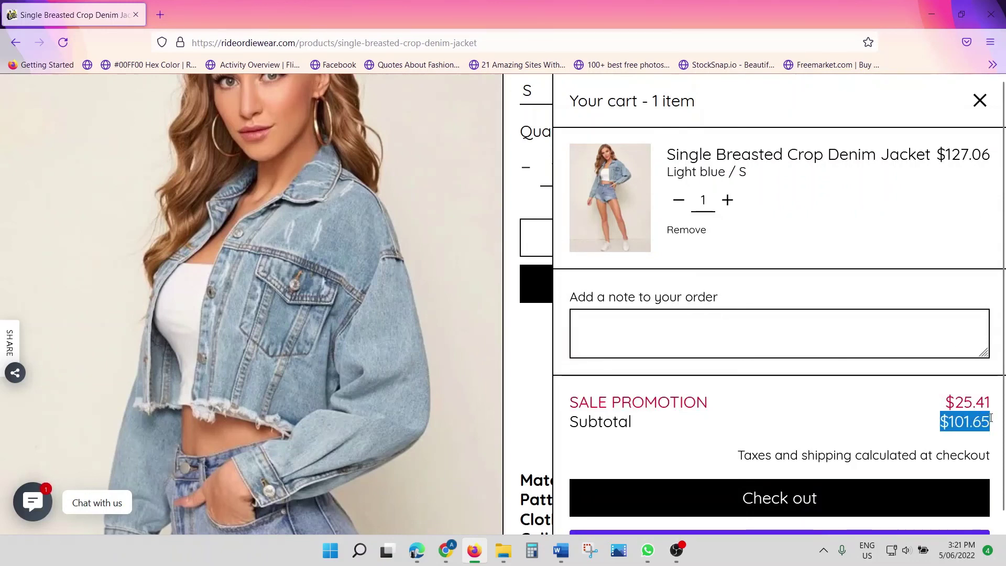
{"action": "left_click_drag", "start_coordinate": [571, 401], "coordinate": [981, 399]}
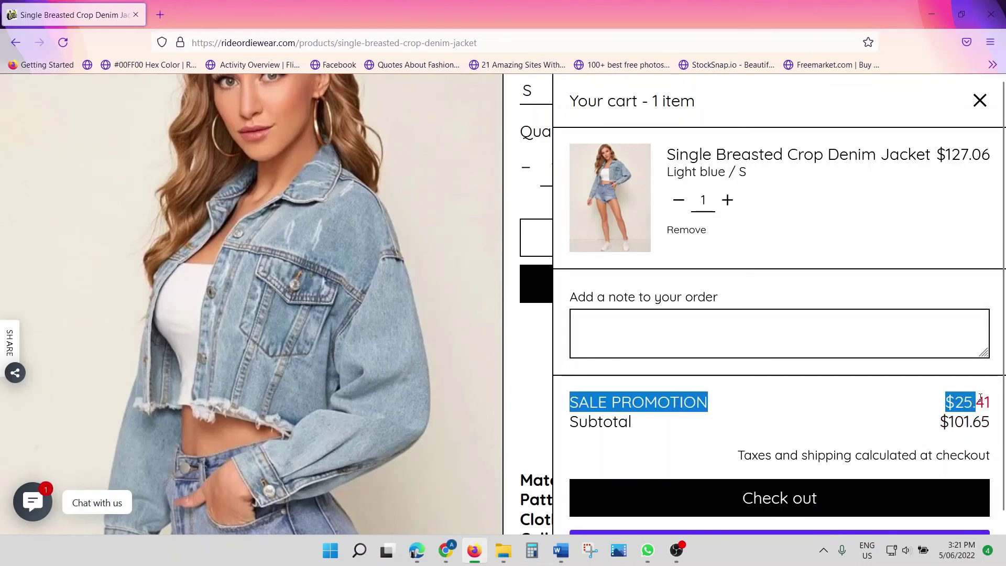